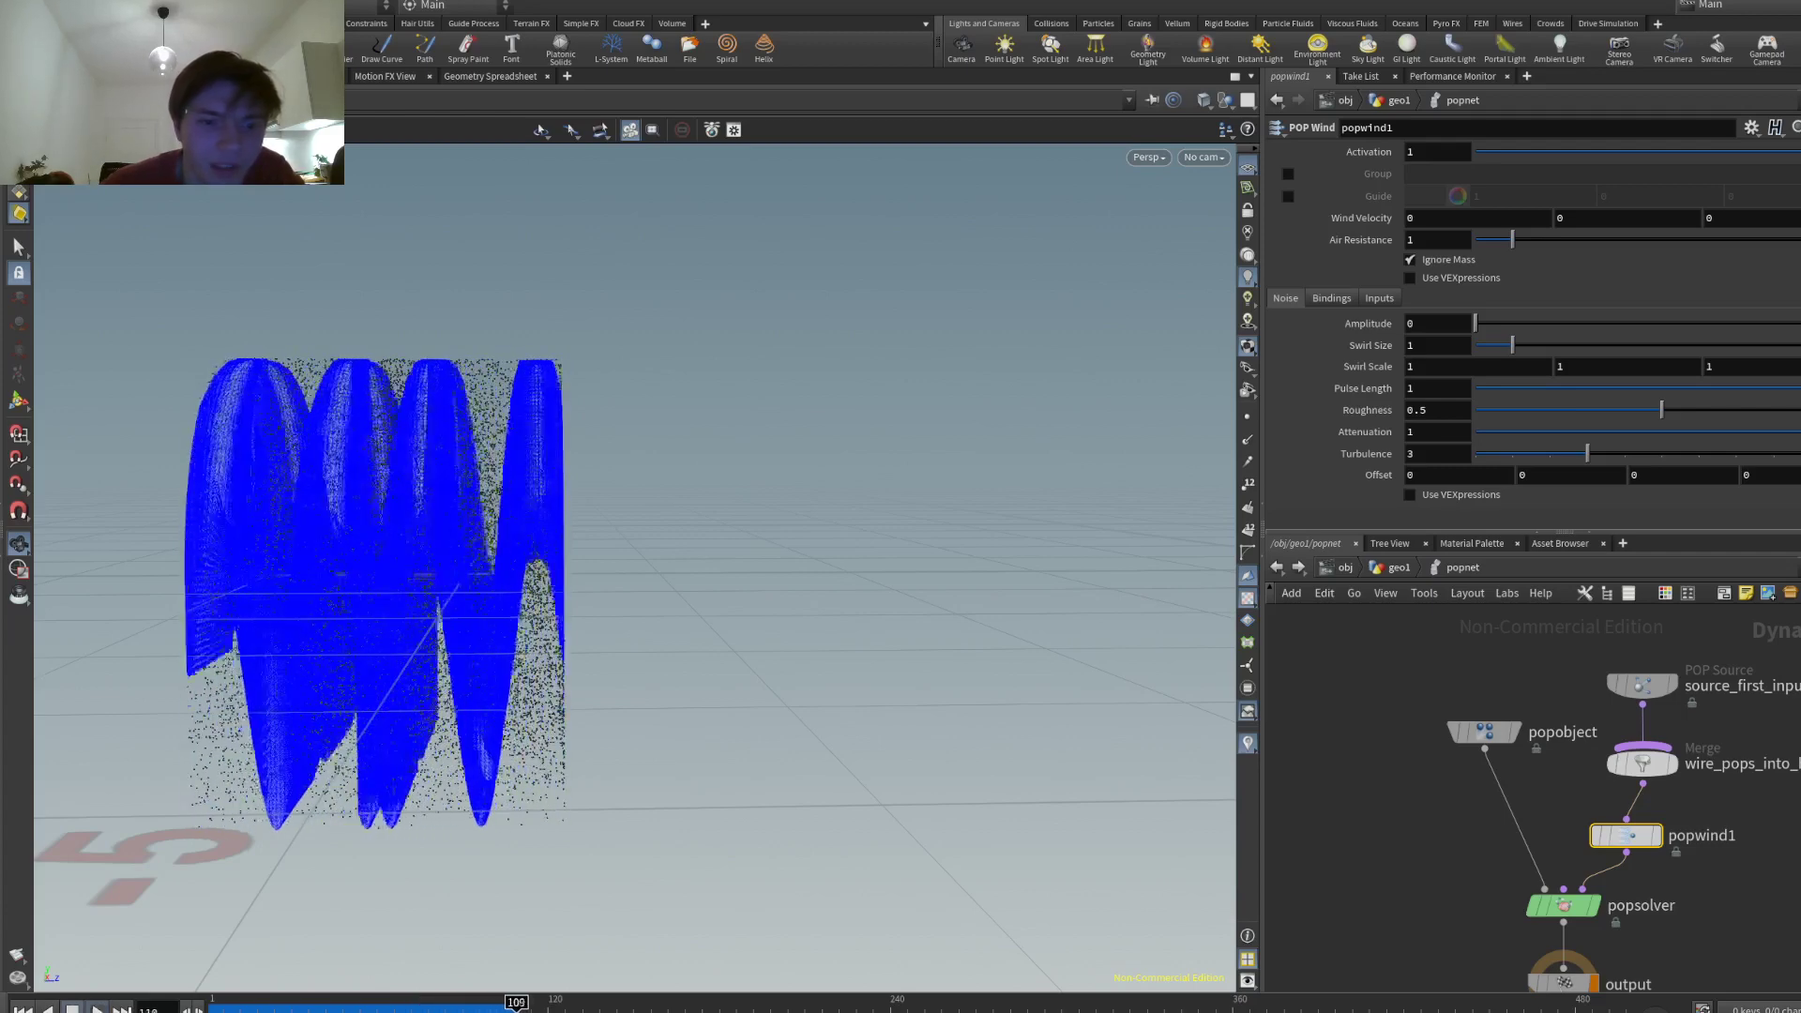
- Dive into the popnet particle network and play the simulation from frame 1
left_click(1287, 561)
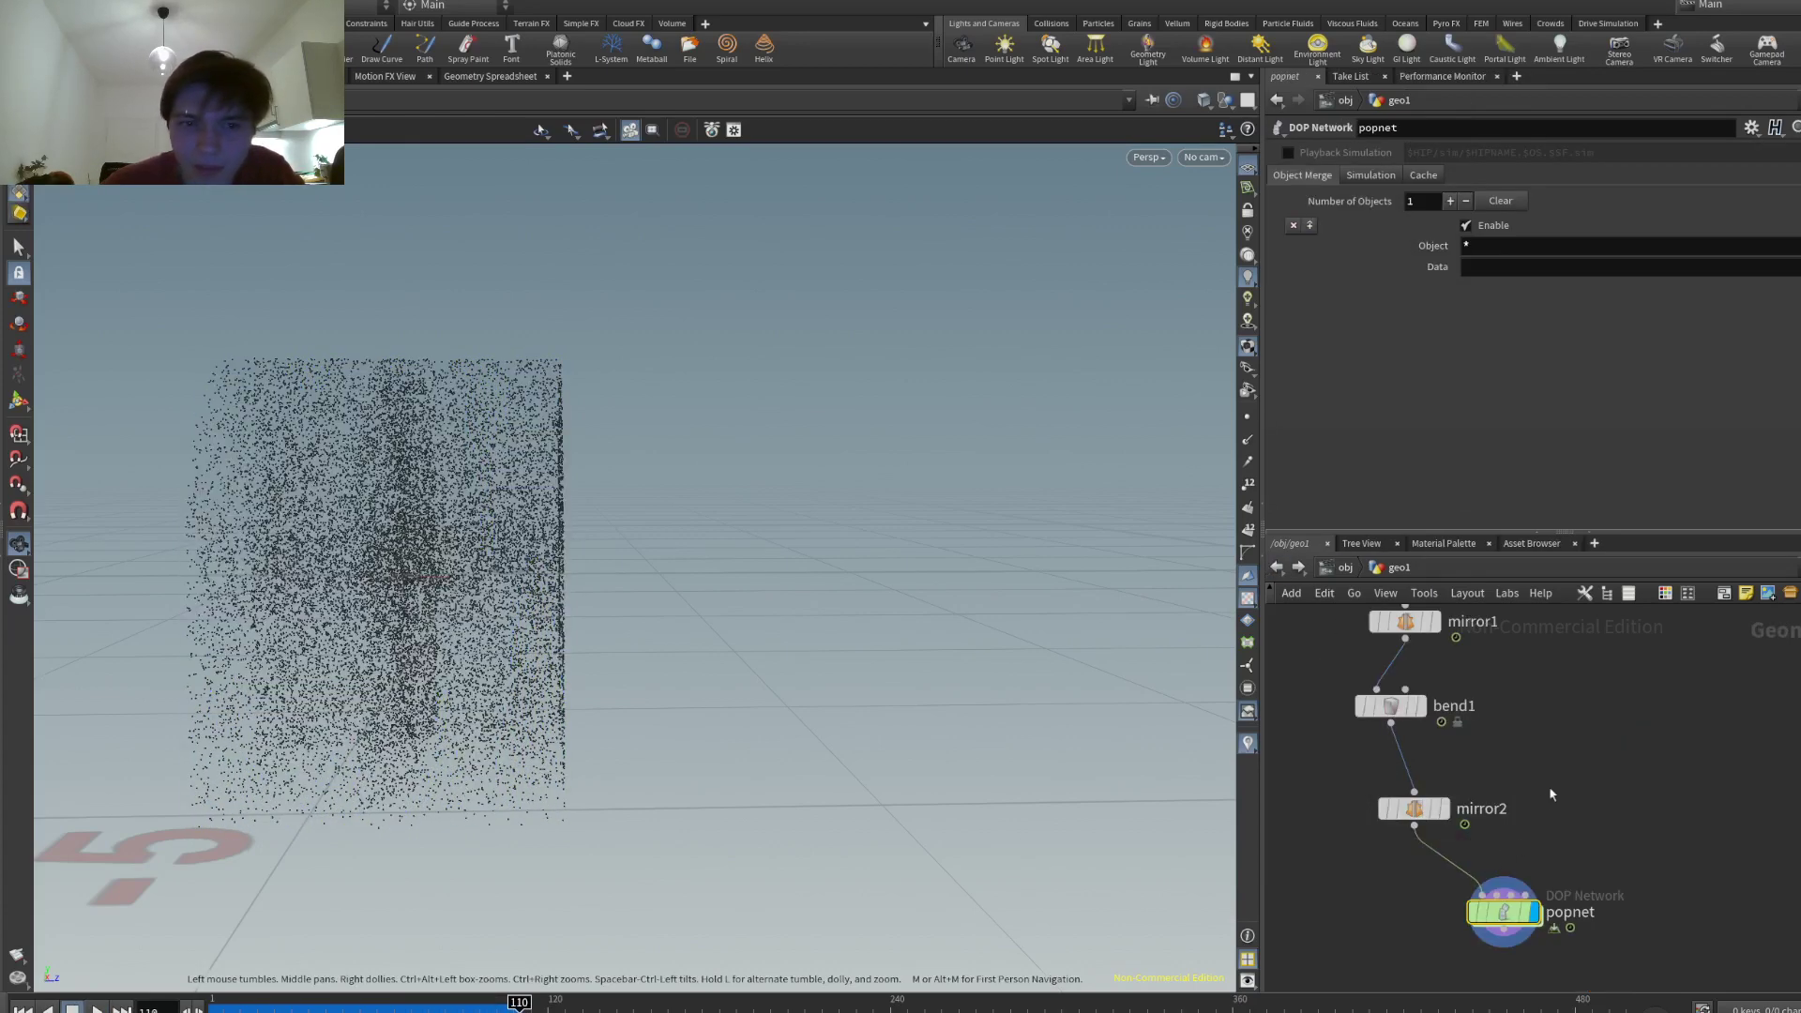
key("ctrl+Up")
key("Up")
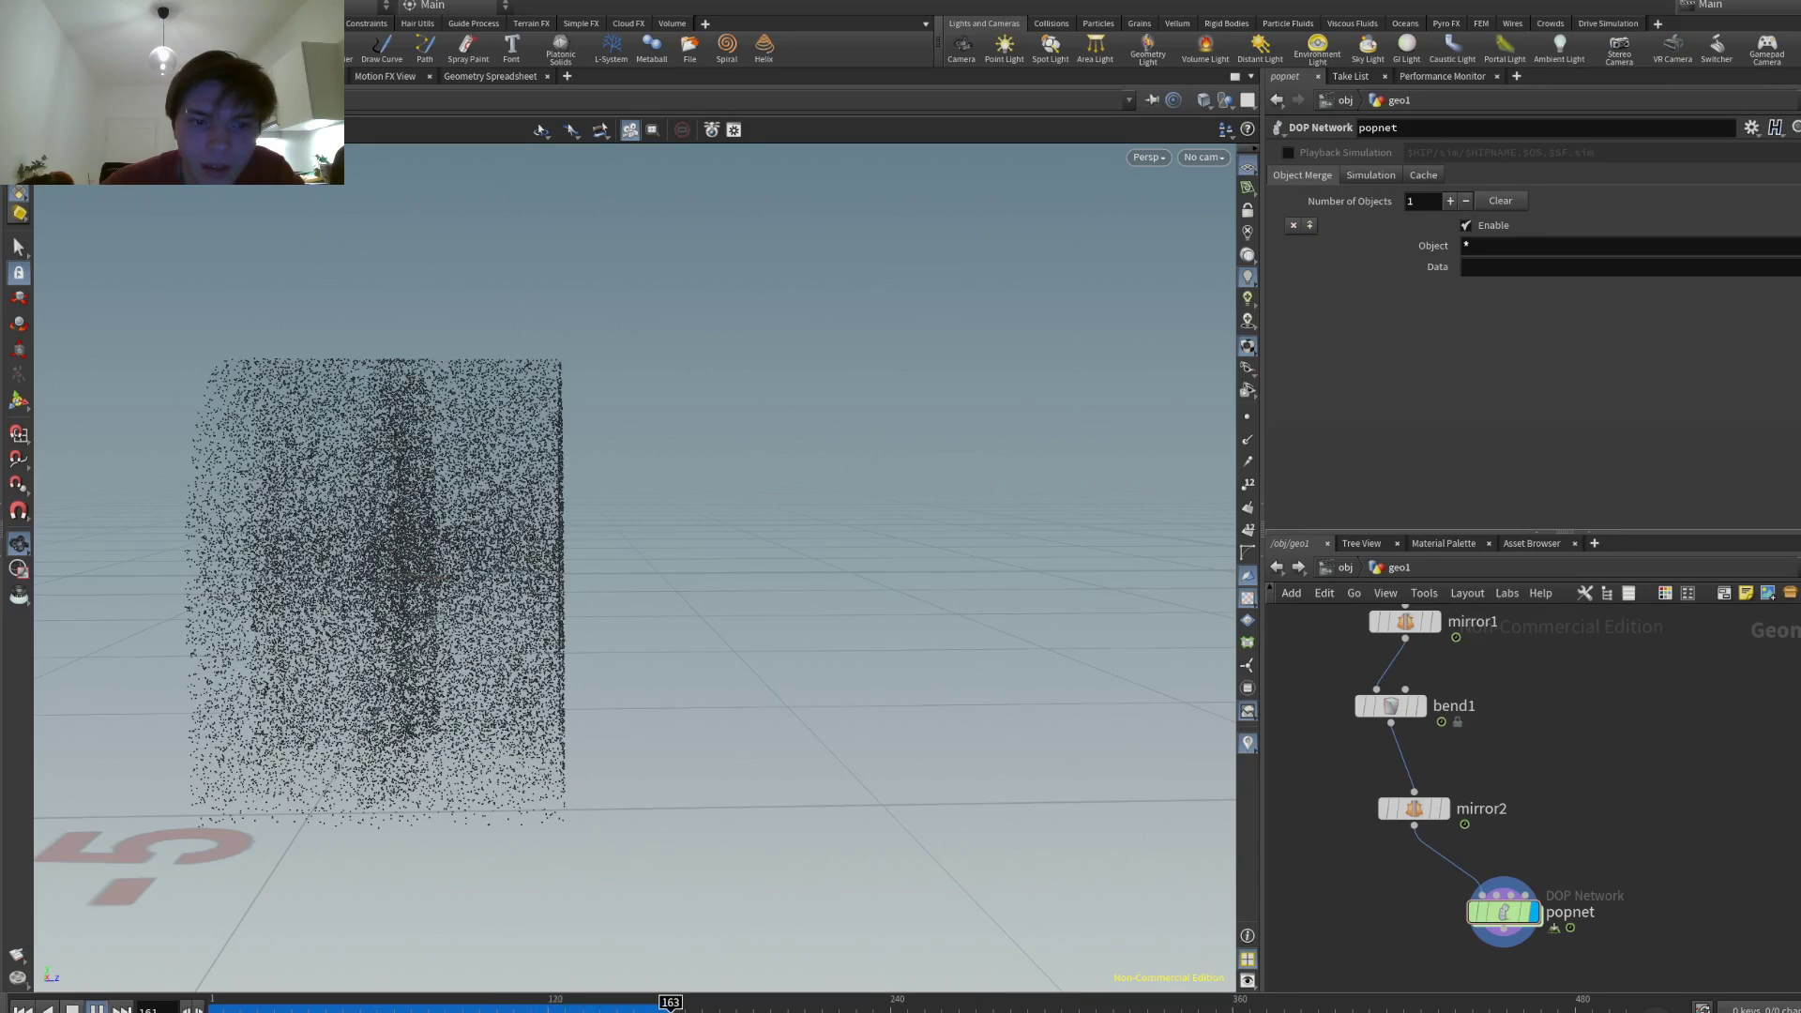
key("Escape")
double_click(1501, 911)
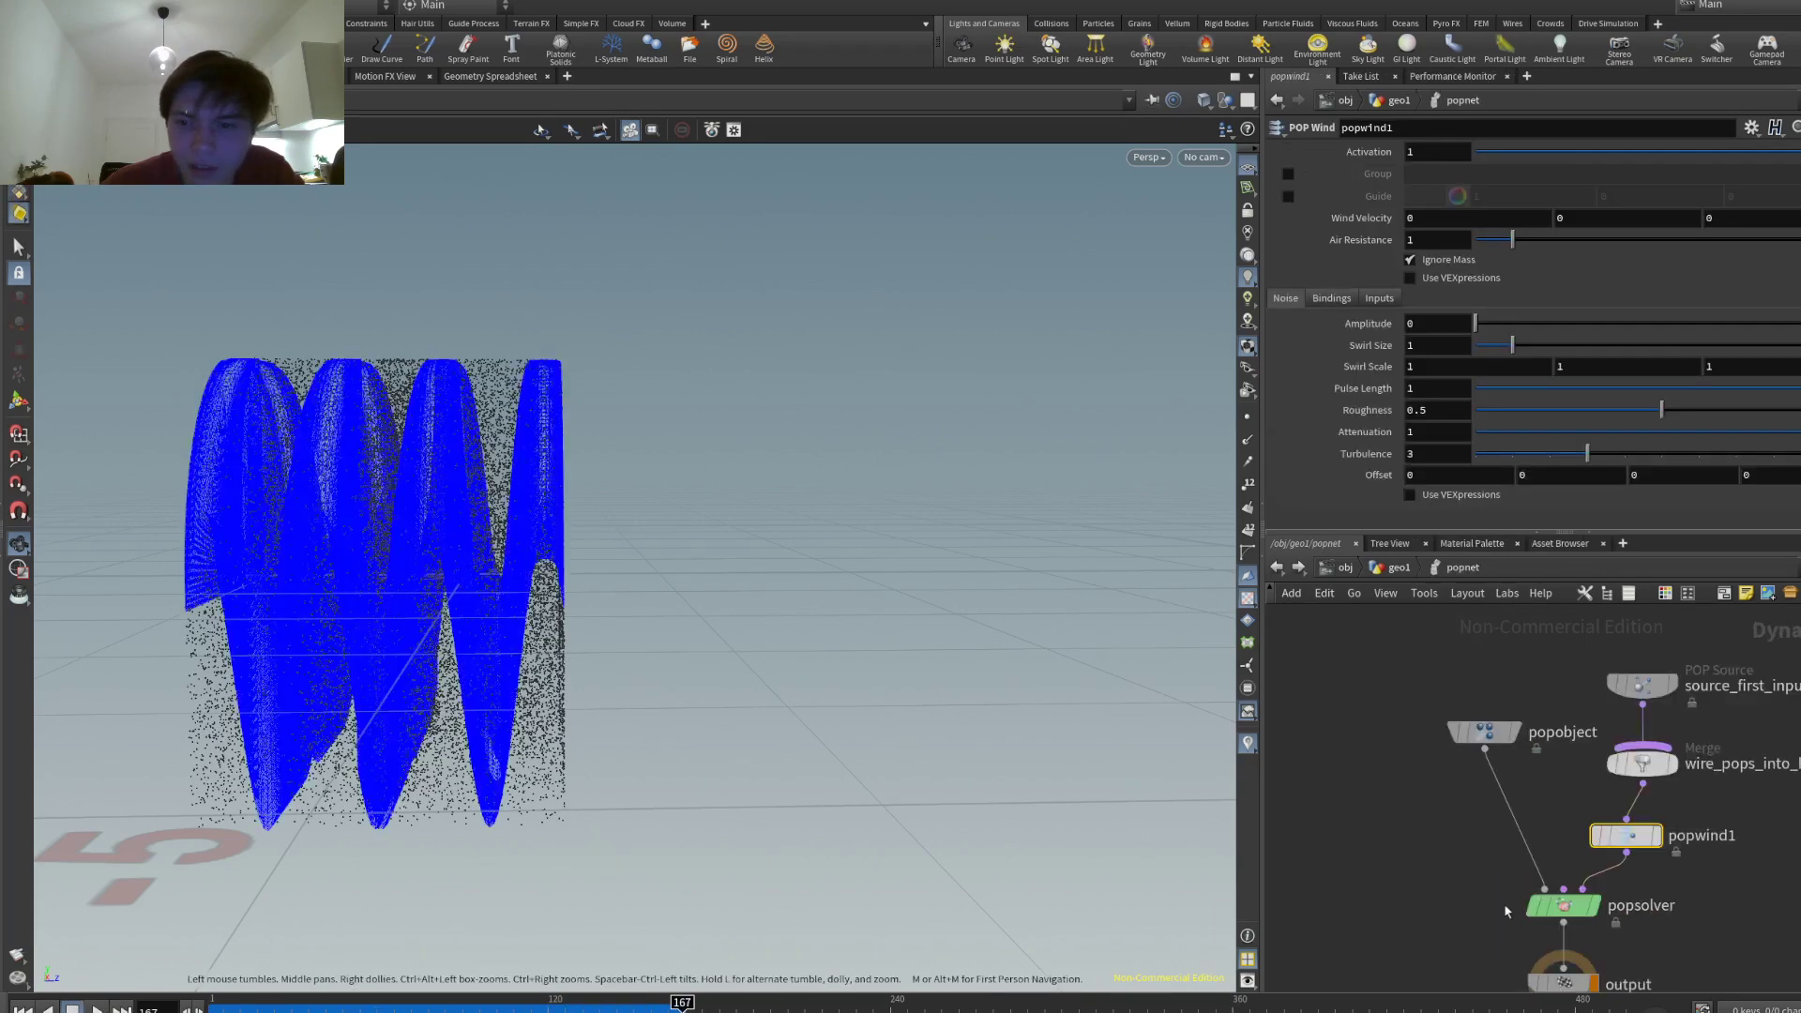
middle_click_drag(1501, 905, 1380, 817)
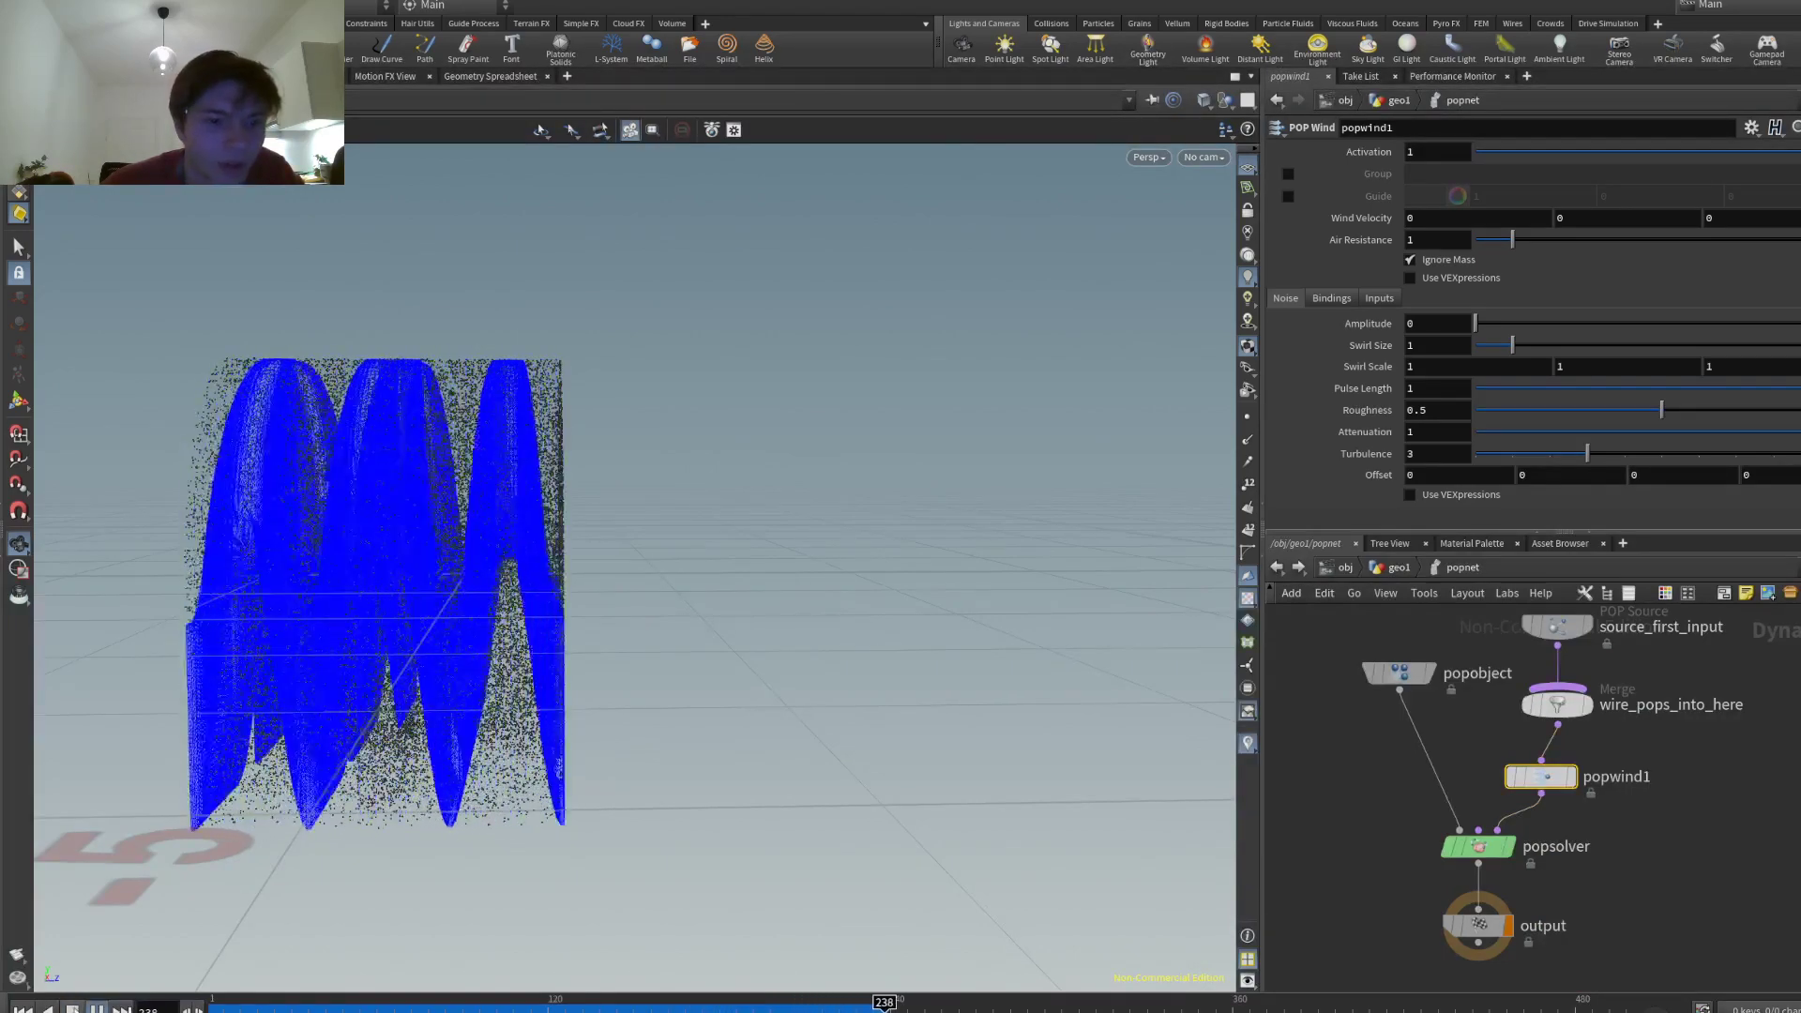
key("Up")
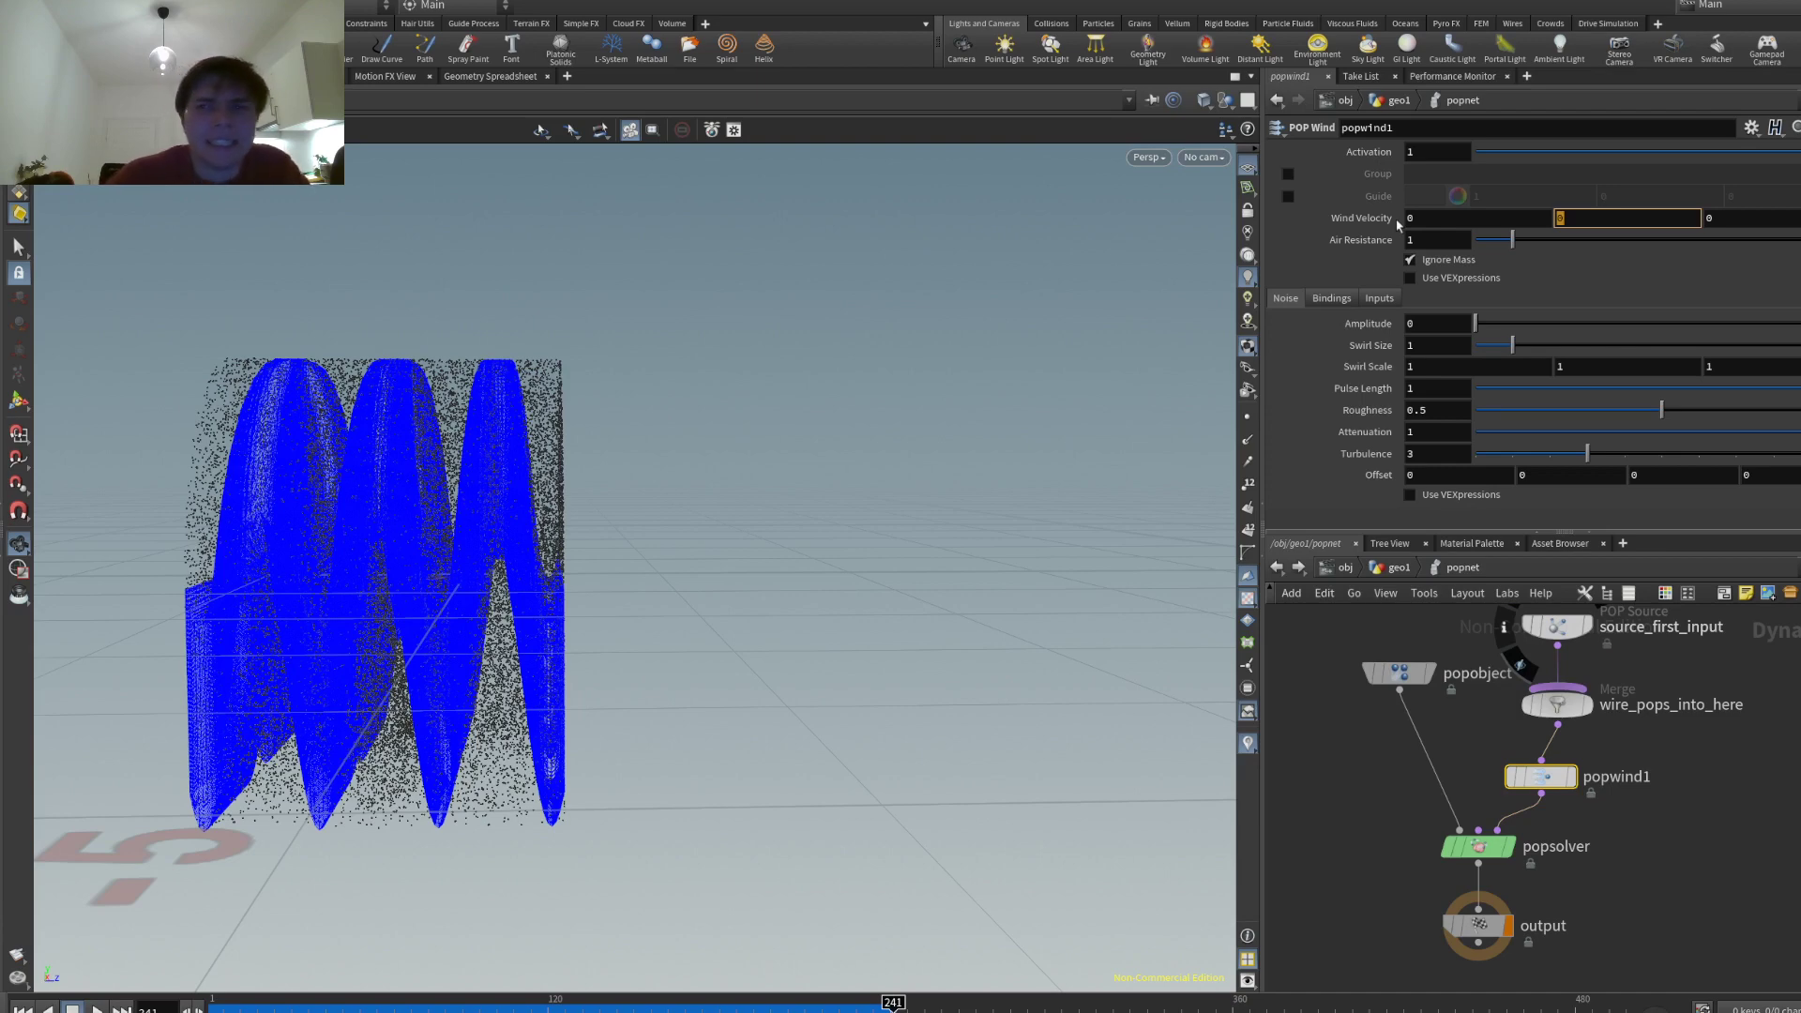
- Set popwind1's wind velocity Y to -1, nudge the swirl size, and replay the simulation
type("-1")
key("Return")
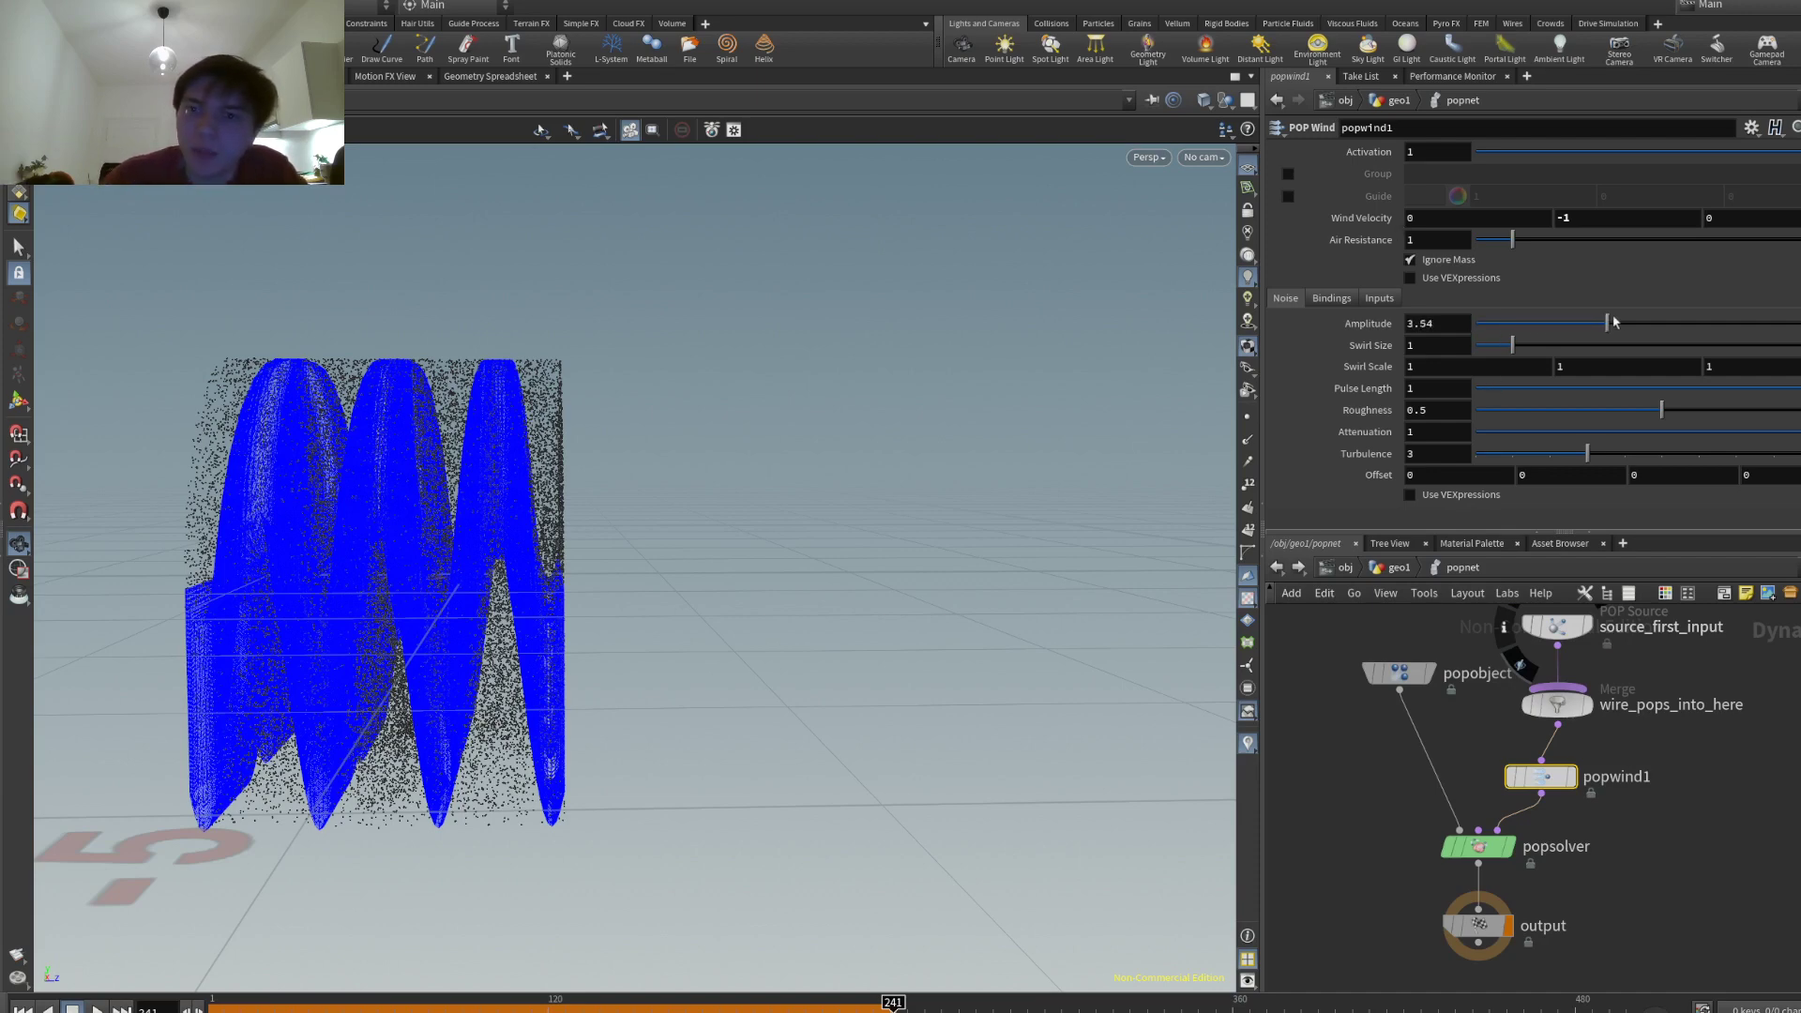
left_click_drag(1616, 350, 1618, 349)
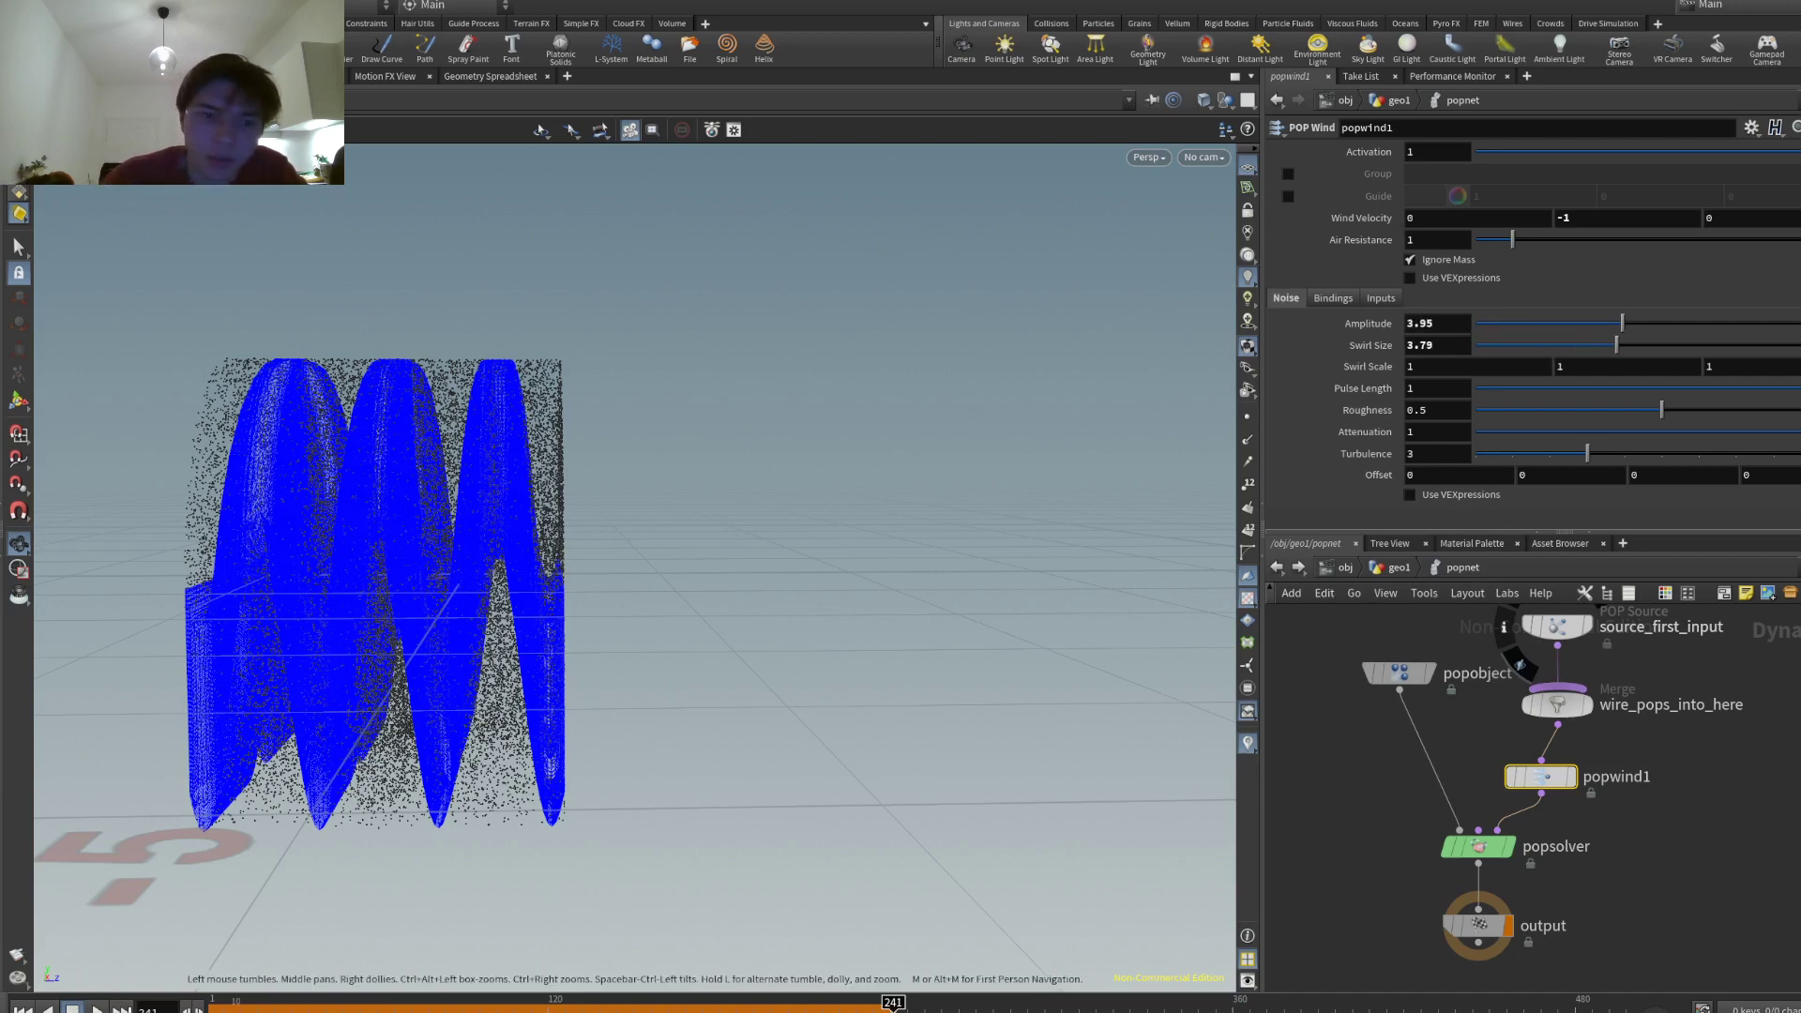
key("ctrl+Up")
key("Up")
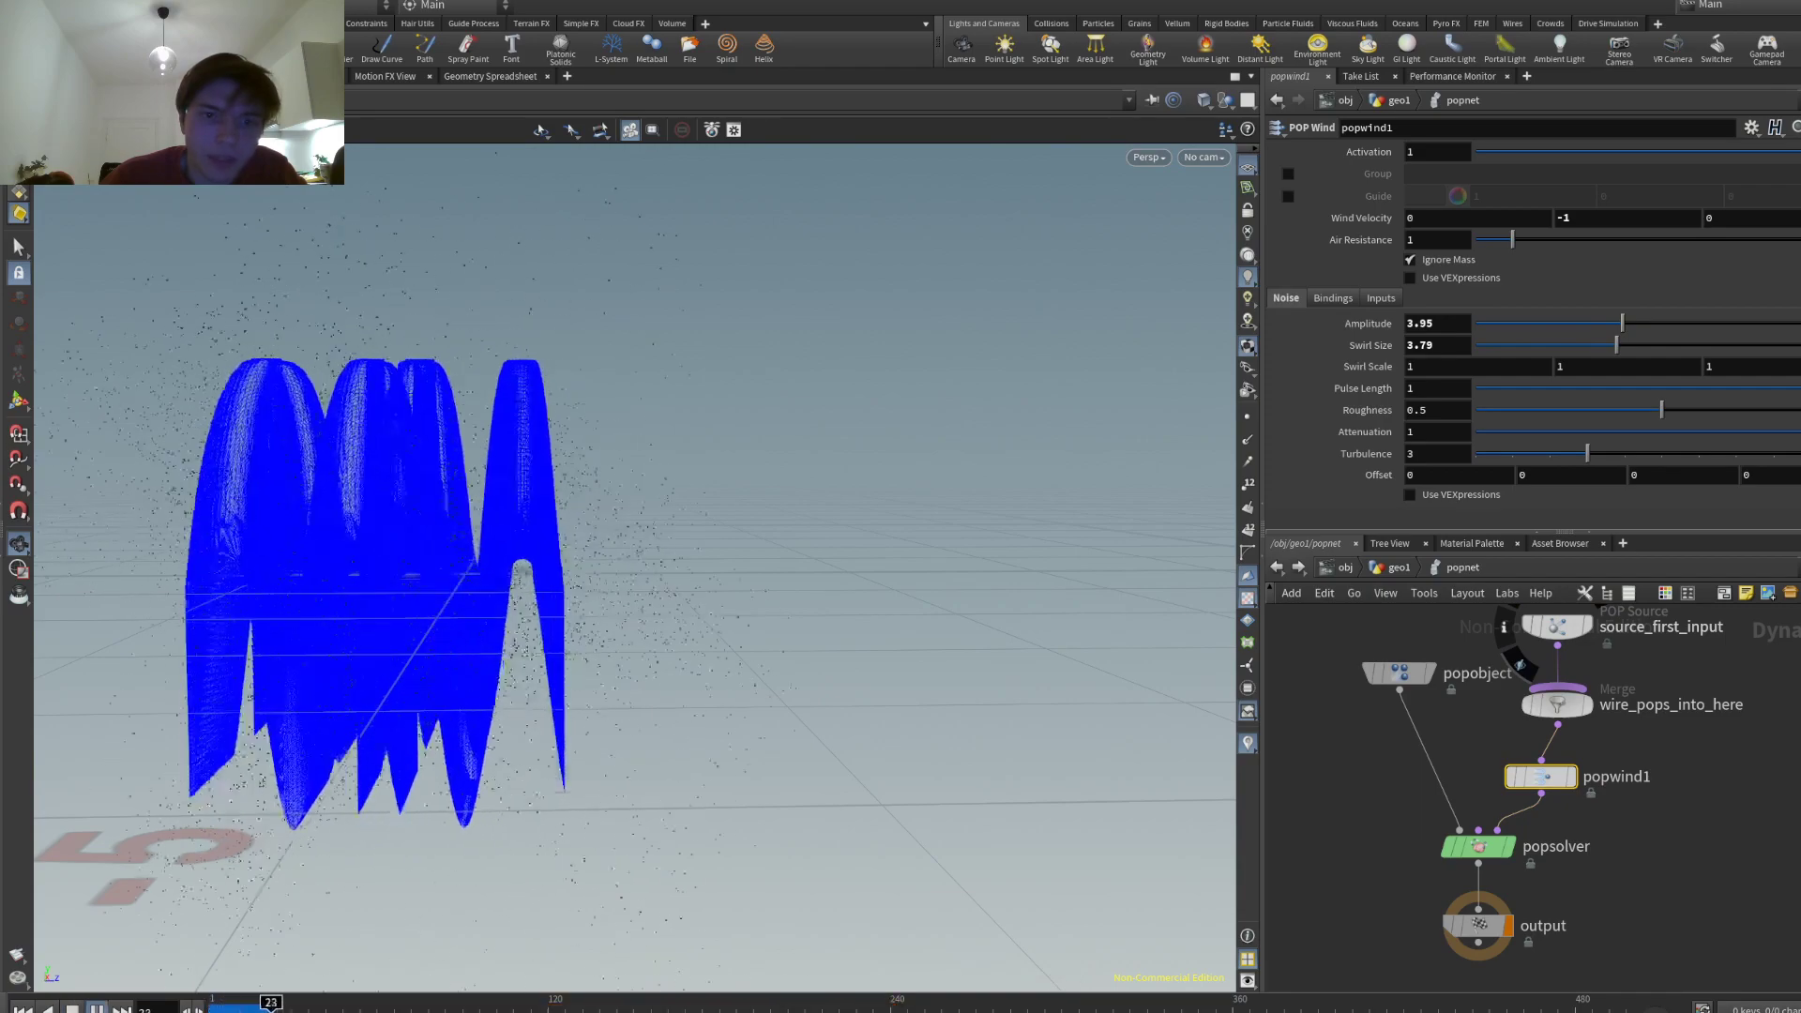
left_click_drag(450, 562, 685, 505)
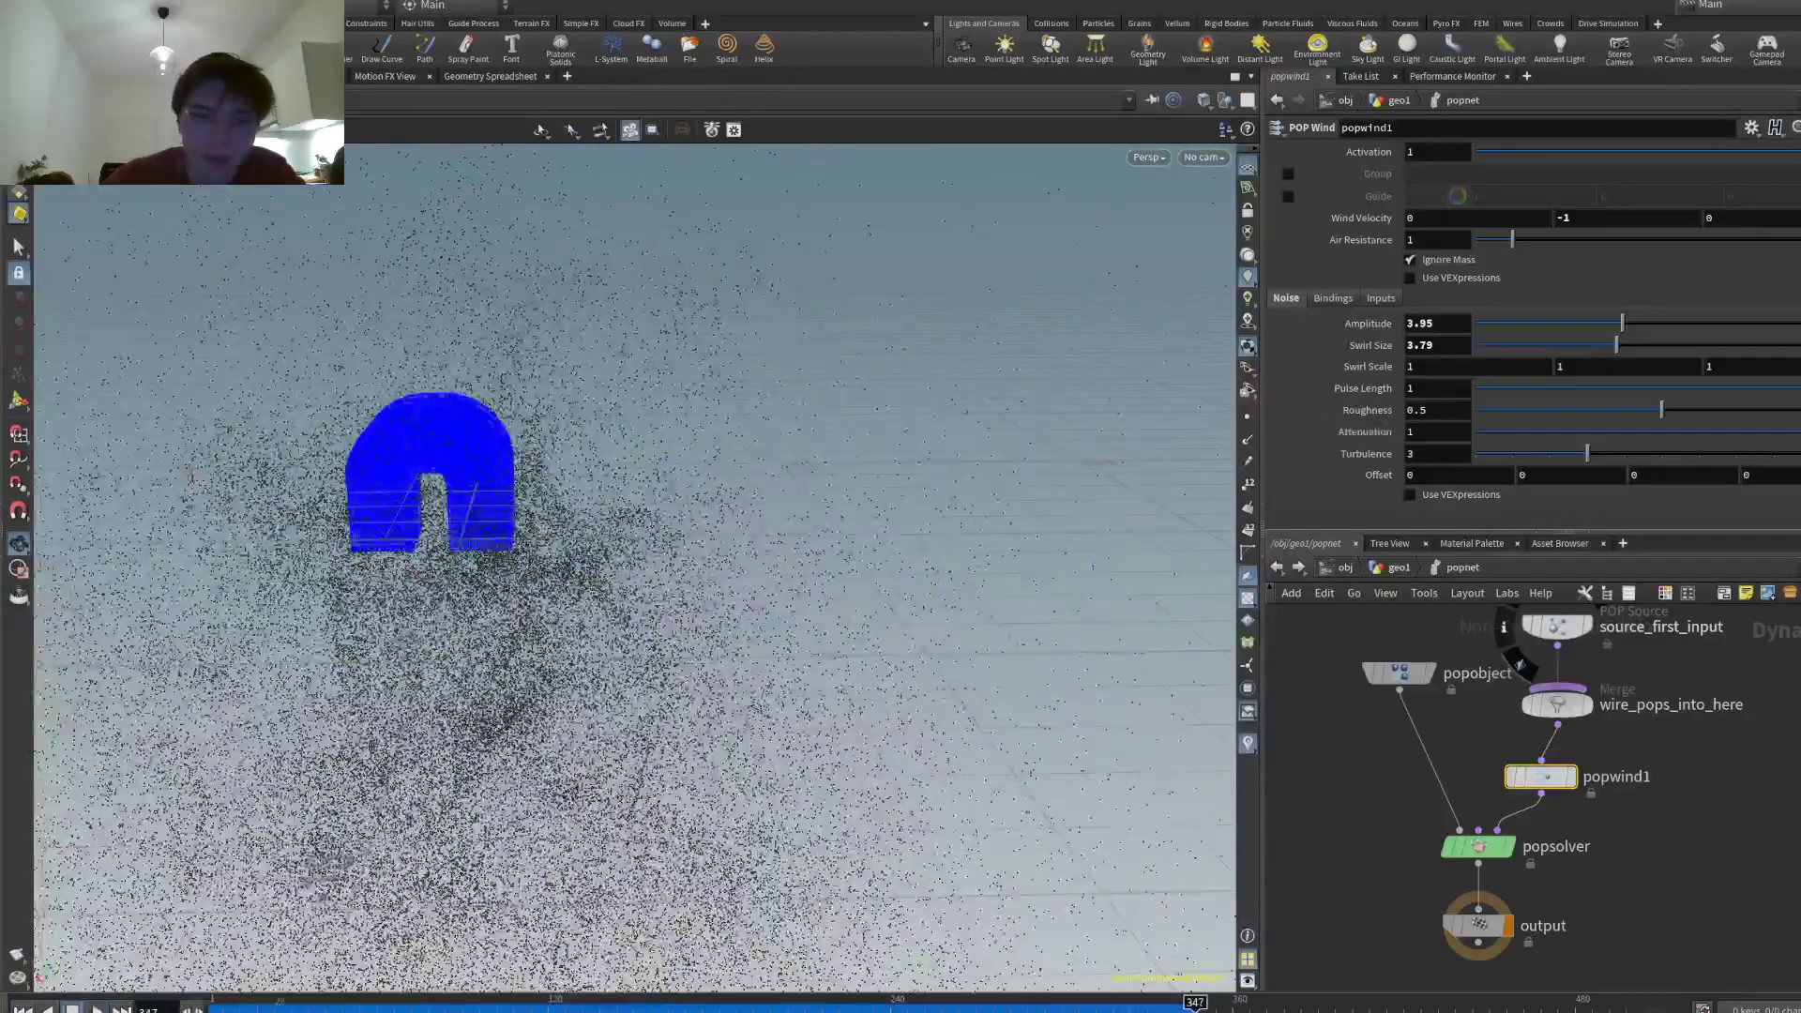
key("ctrl+Up")
- Raise the swirl size toward 8.48 and replay to view the larger swirls
left_click_drag(1616, 346, 1751, 345)
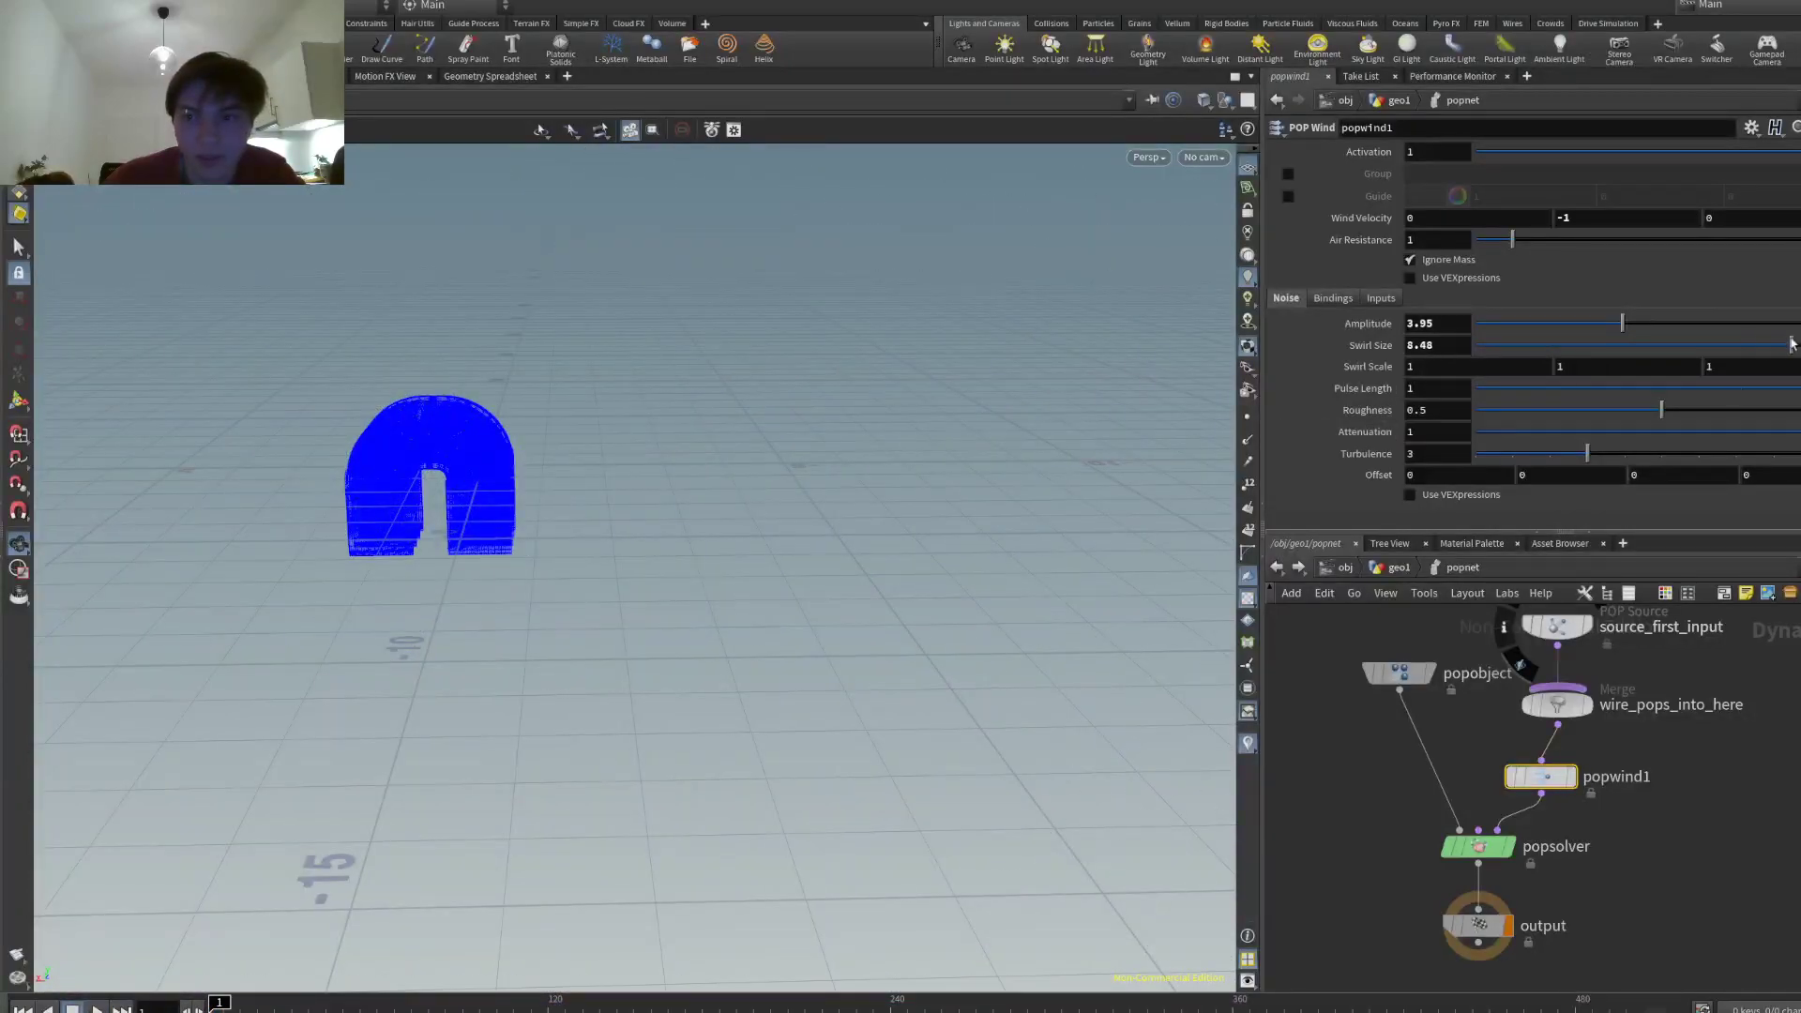
key("Up")
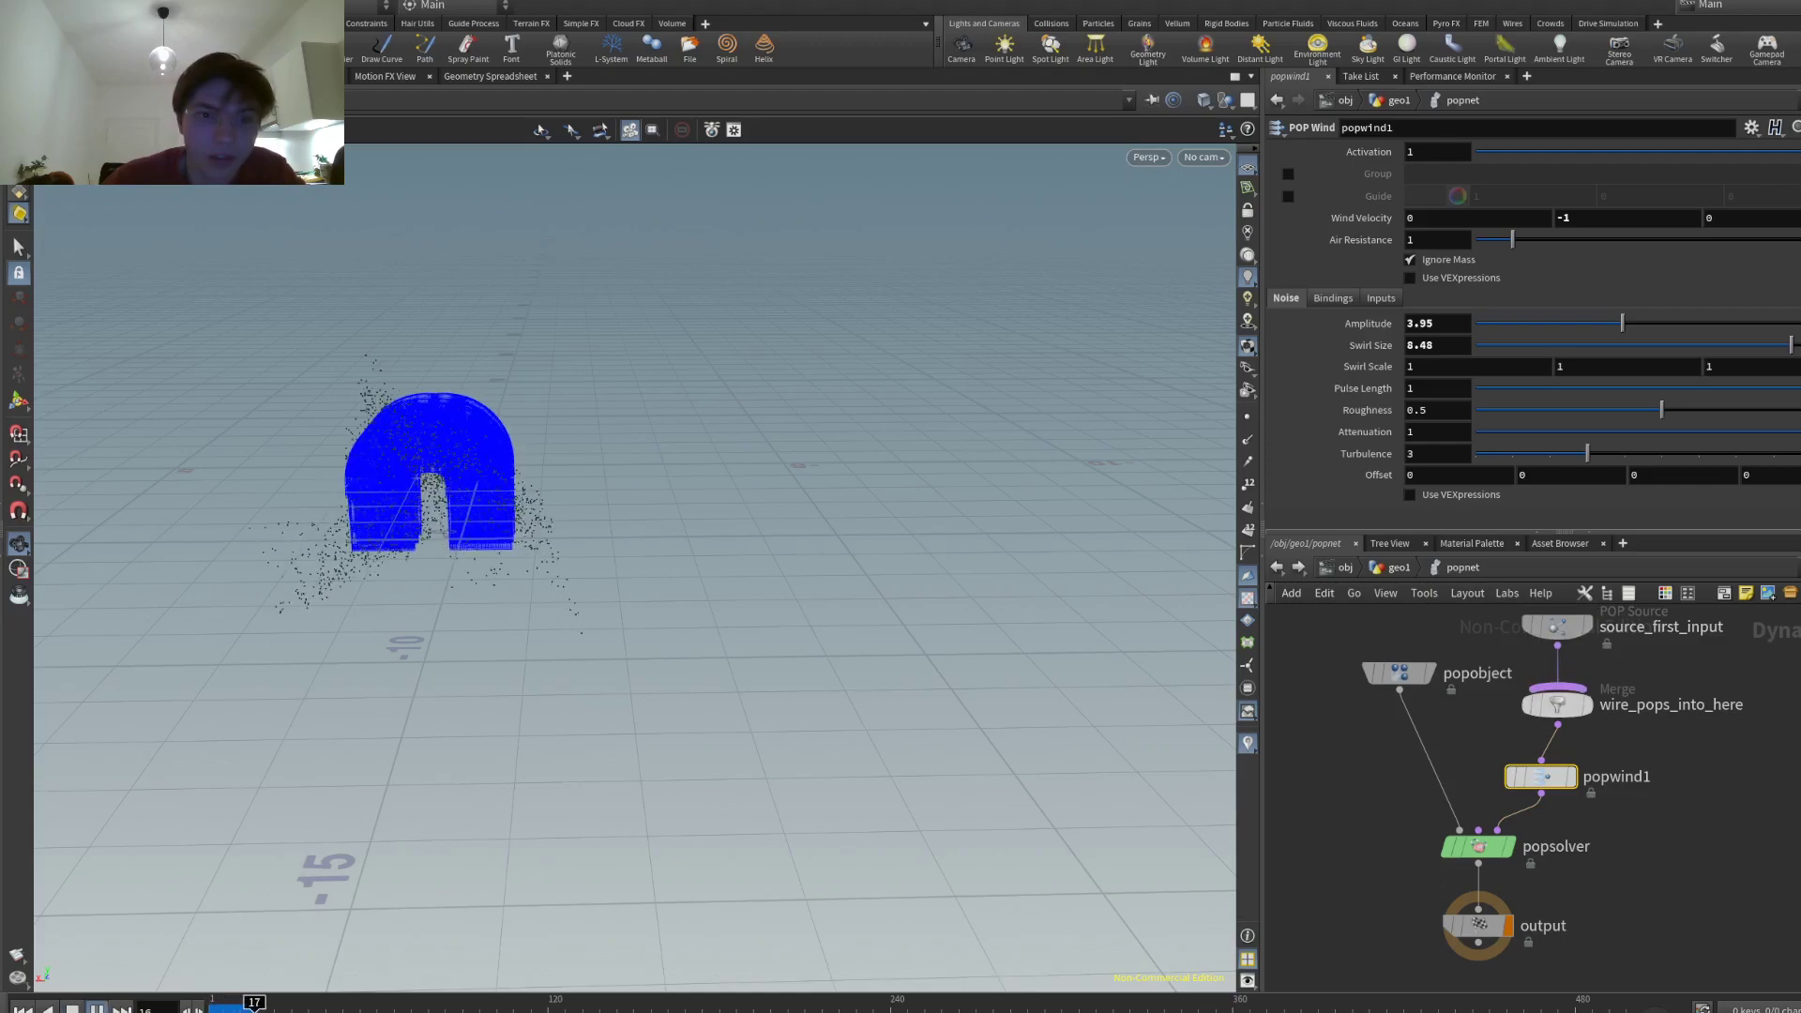
left_click_drag(644, 627, 510, 584)
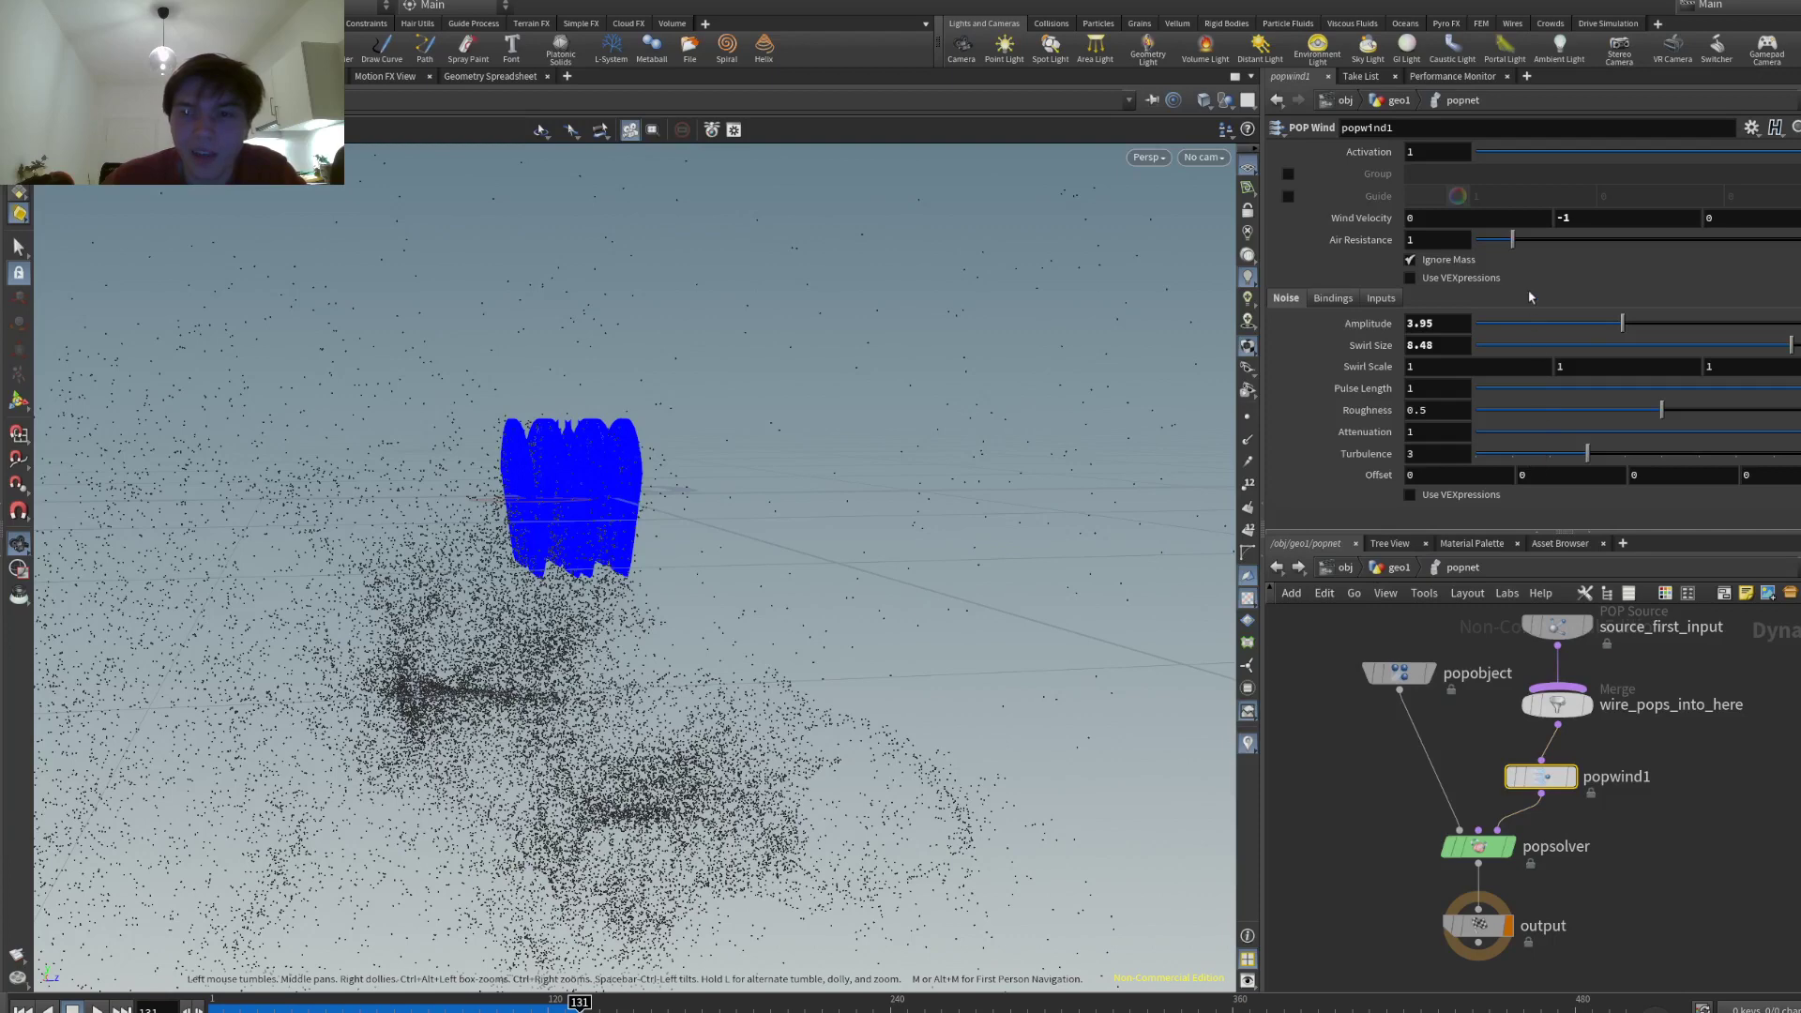
- Try an air resistance of 0.63, replay, and pause the simulation at frame 89
left_click_drag(1512, 239, 1498, 239)
key("ctrl+Up")
key("Up")
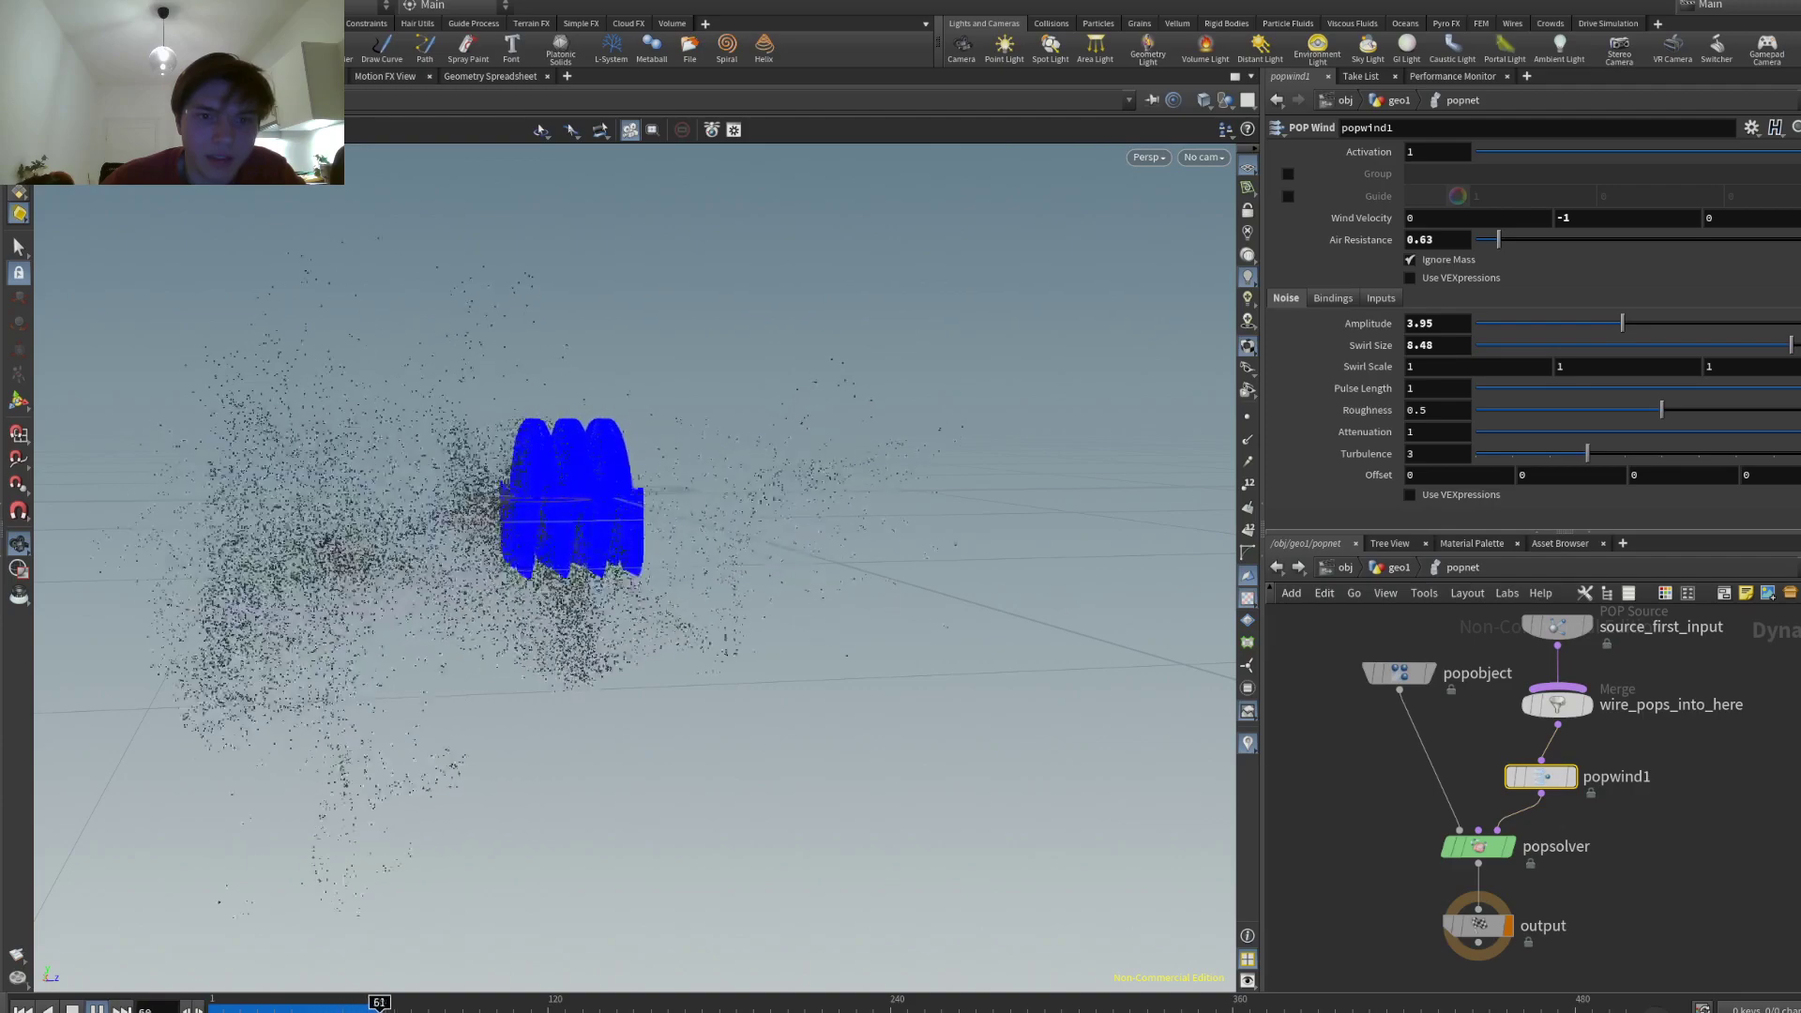
key("Down")
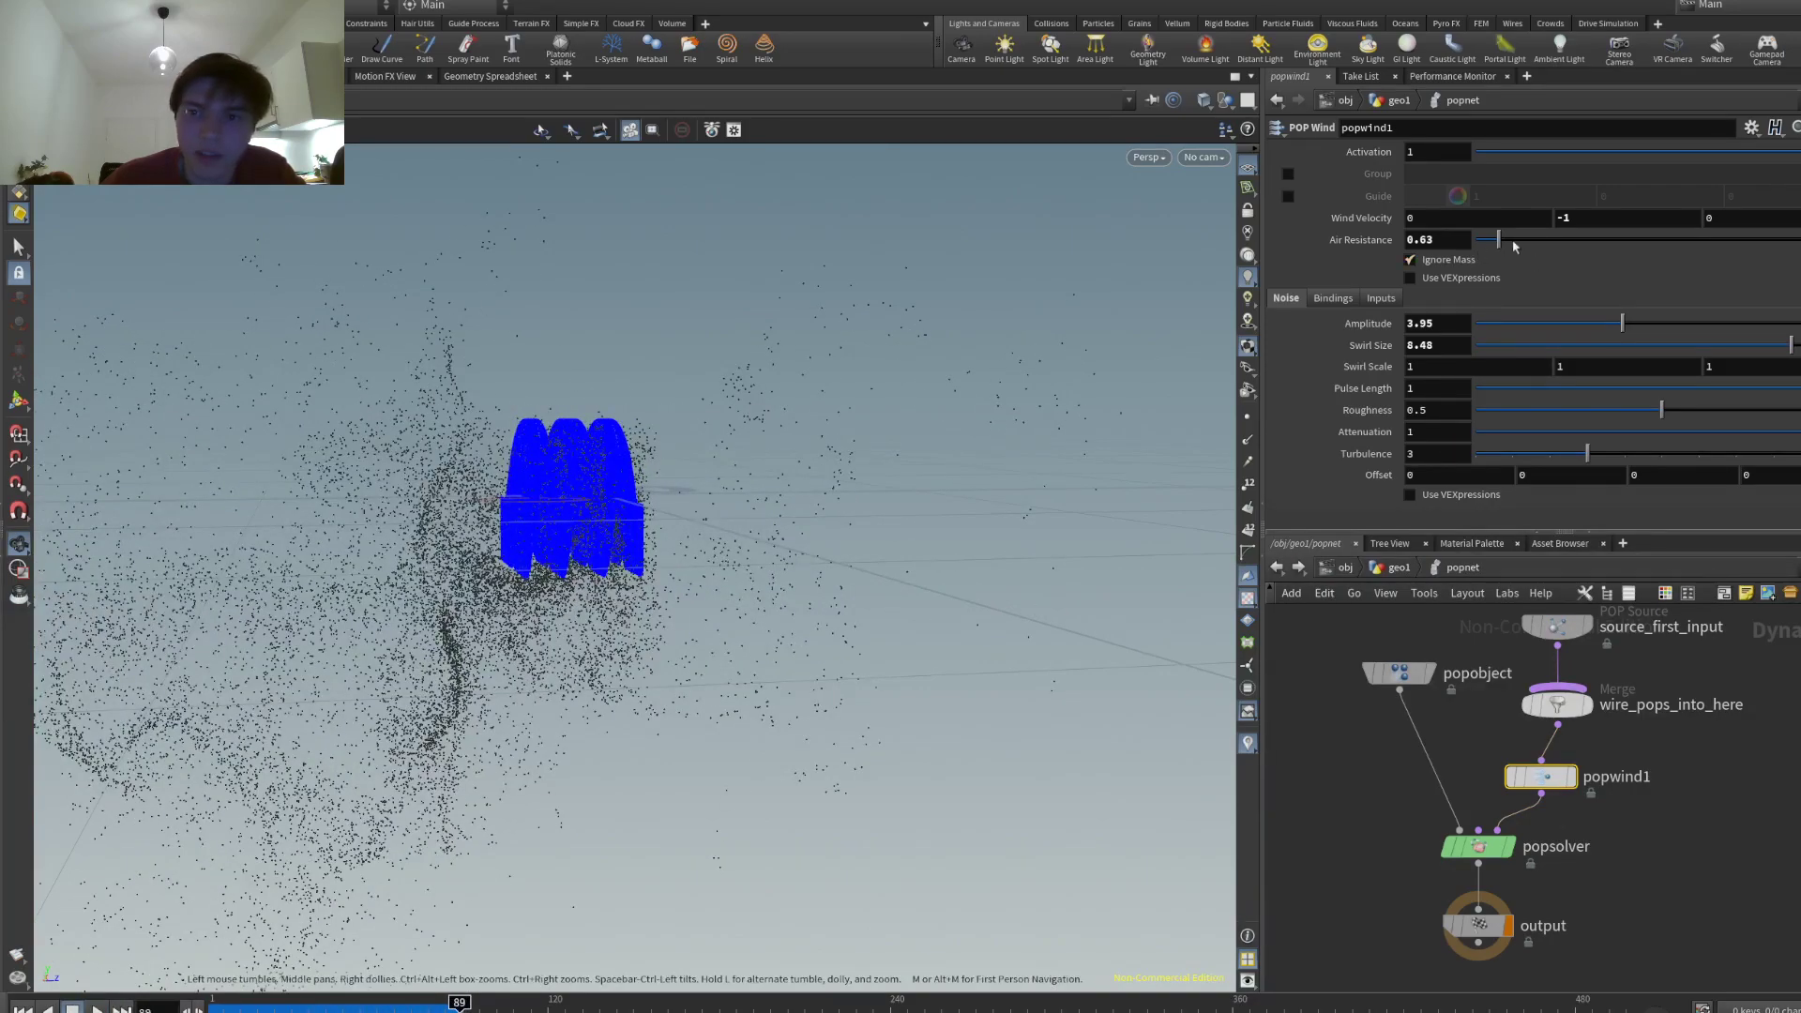
- Reset air resistance to 1 and orbit around the falling particles
left_click(1435, 240)
type("1")
key("Return")
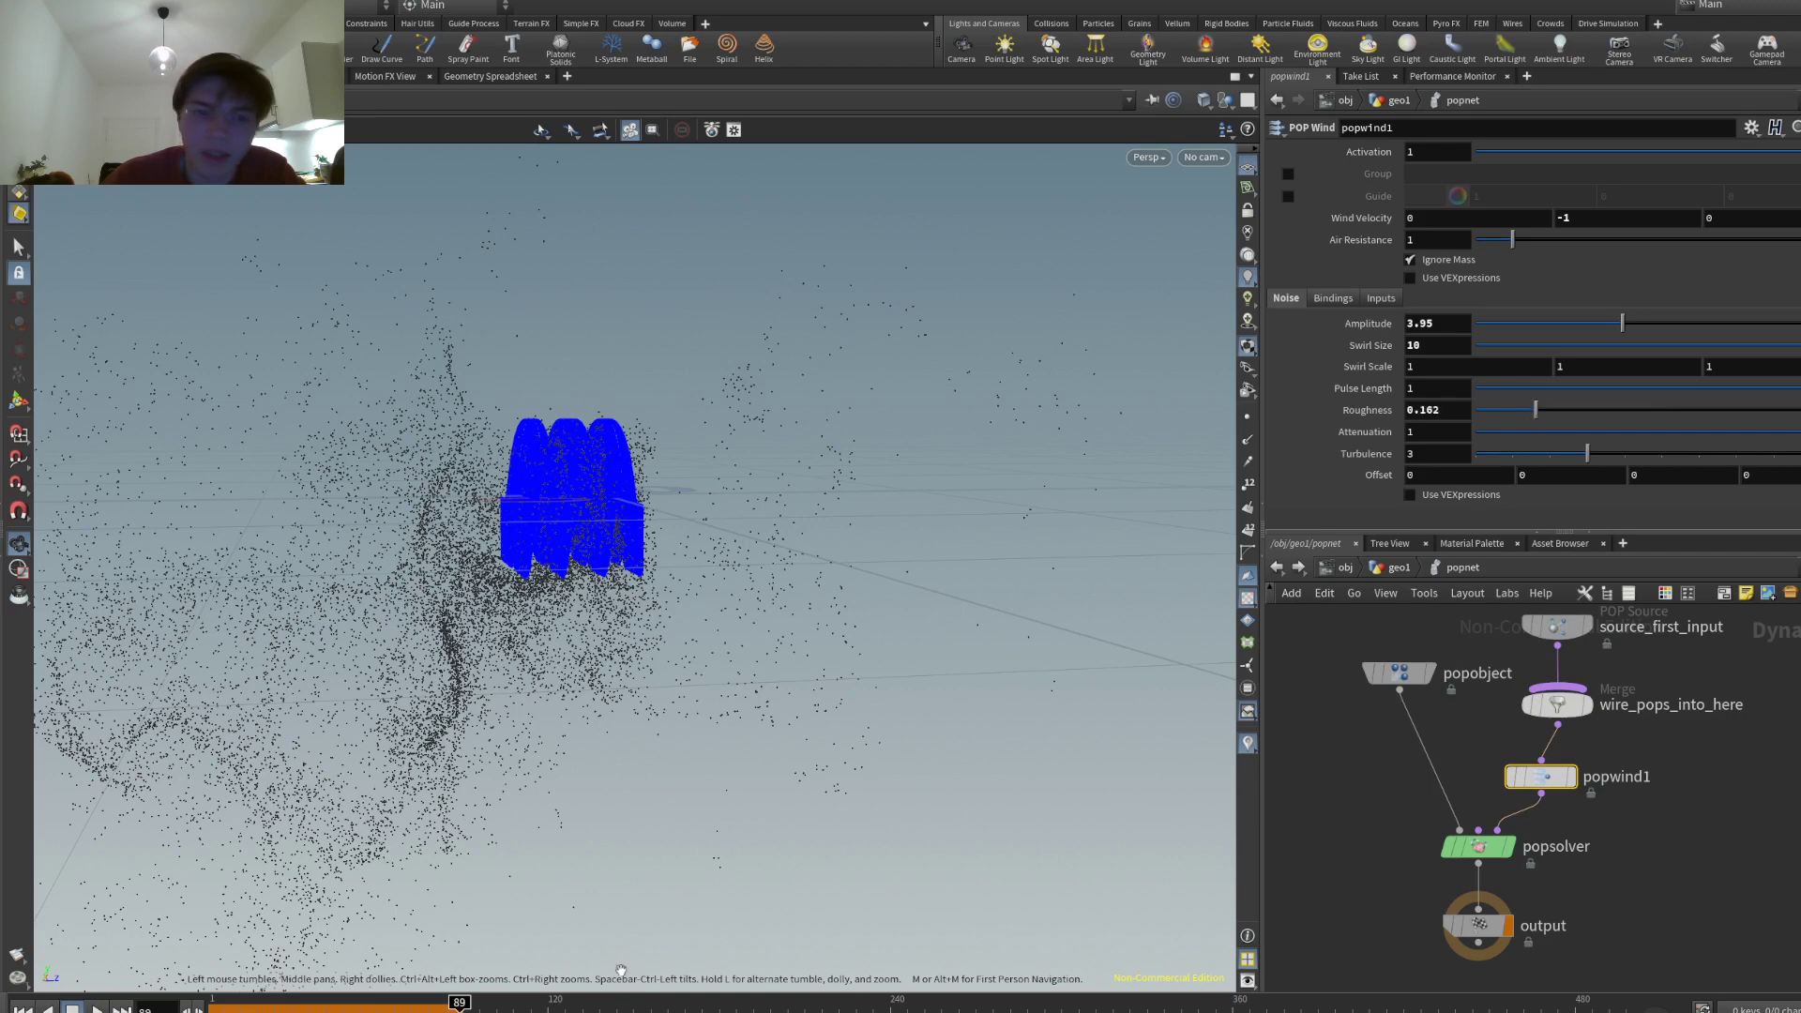
key("ctrl+Up")
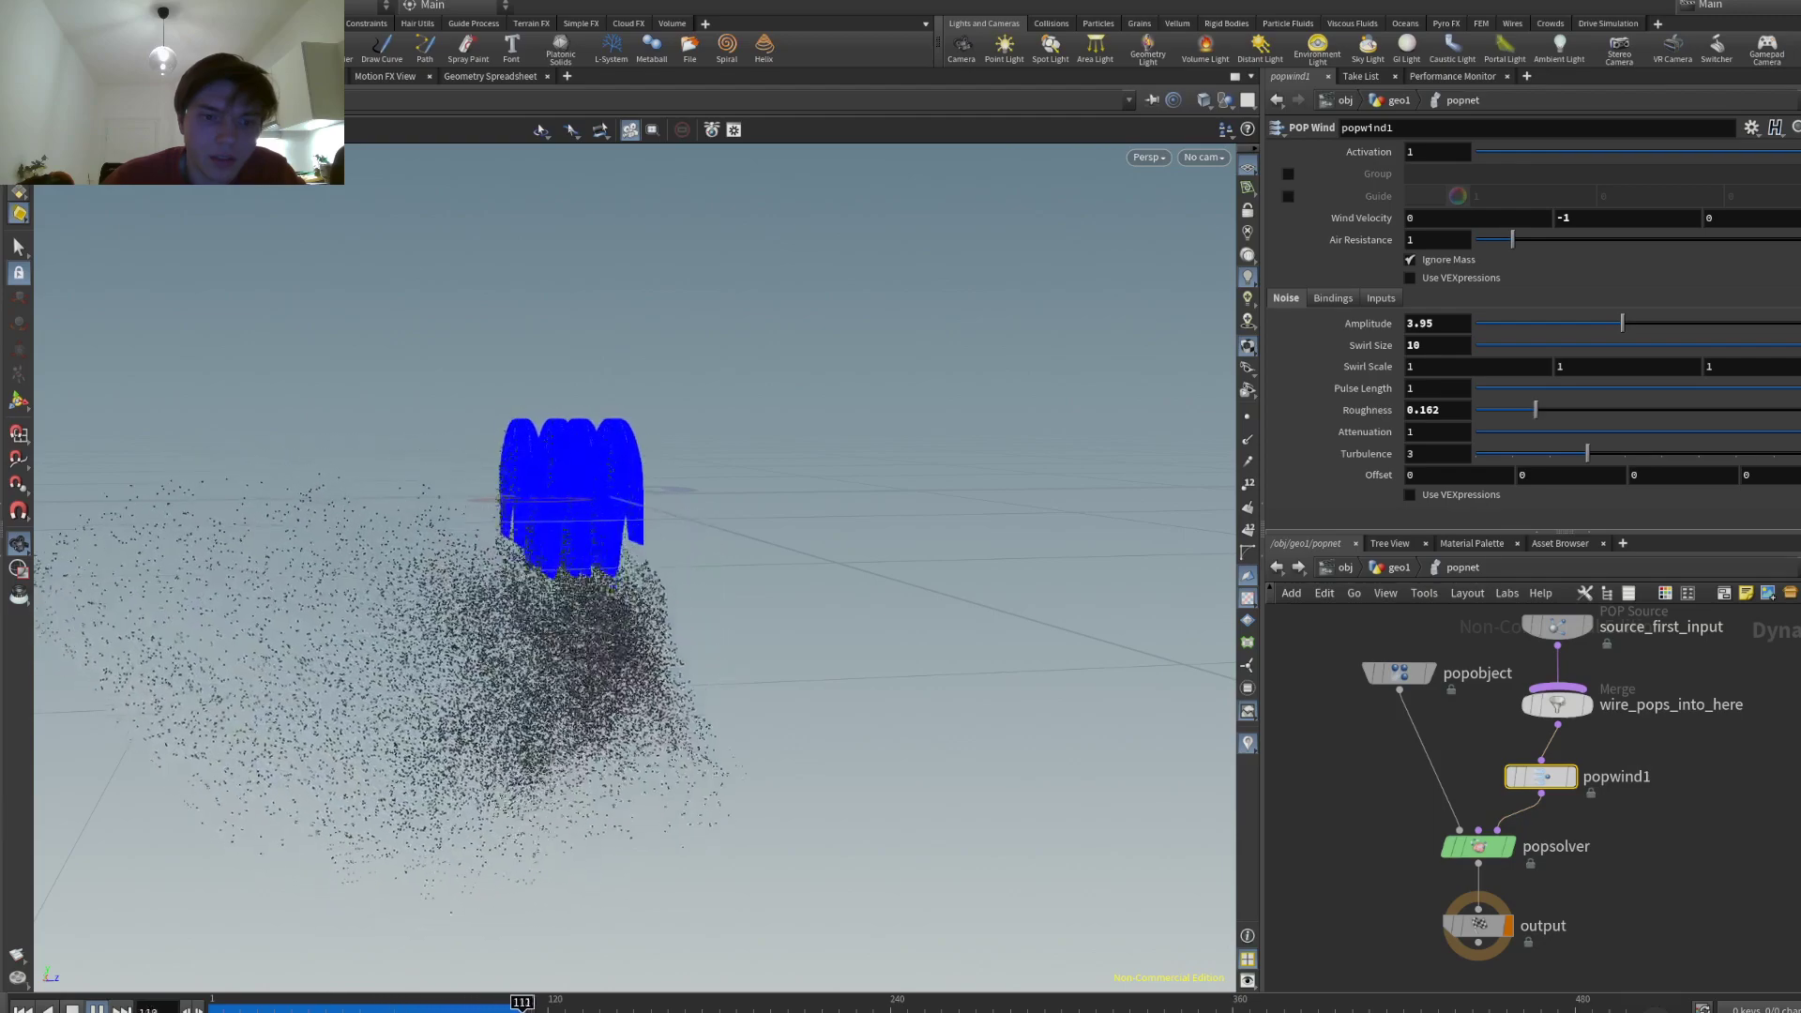
left_click(72, 1008)
left_click_drag(281, 695, 1114, 715)
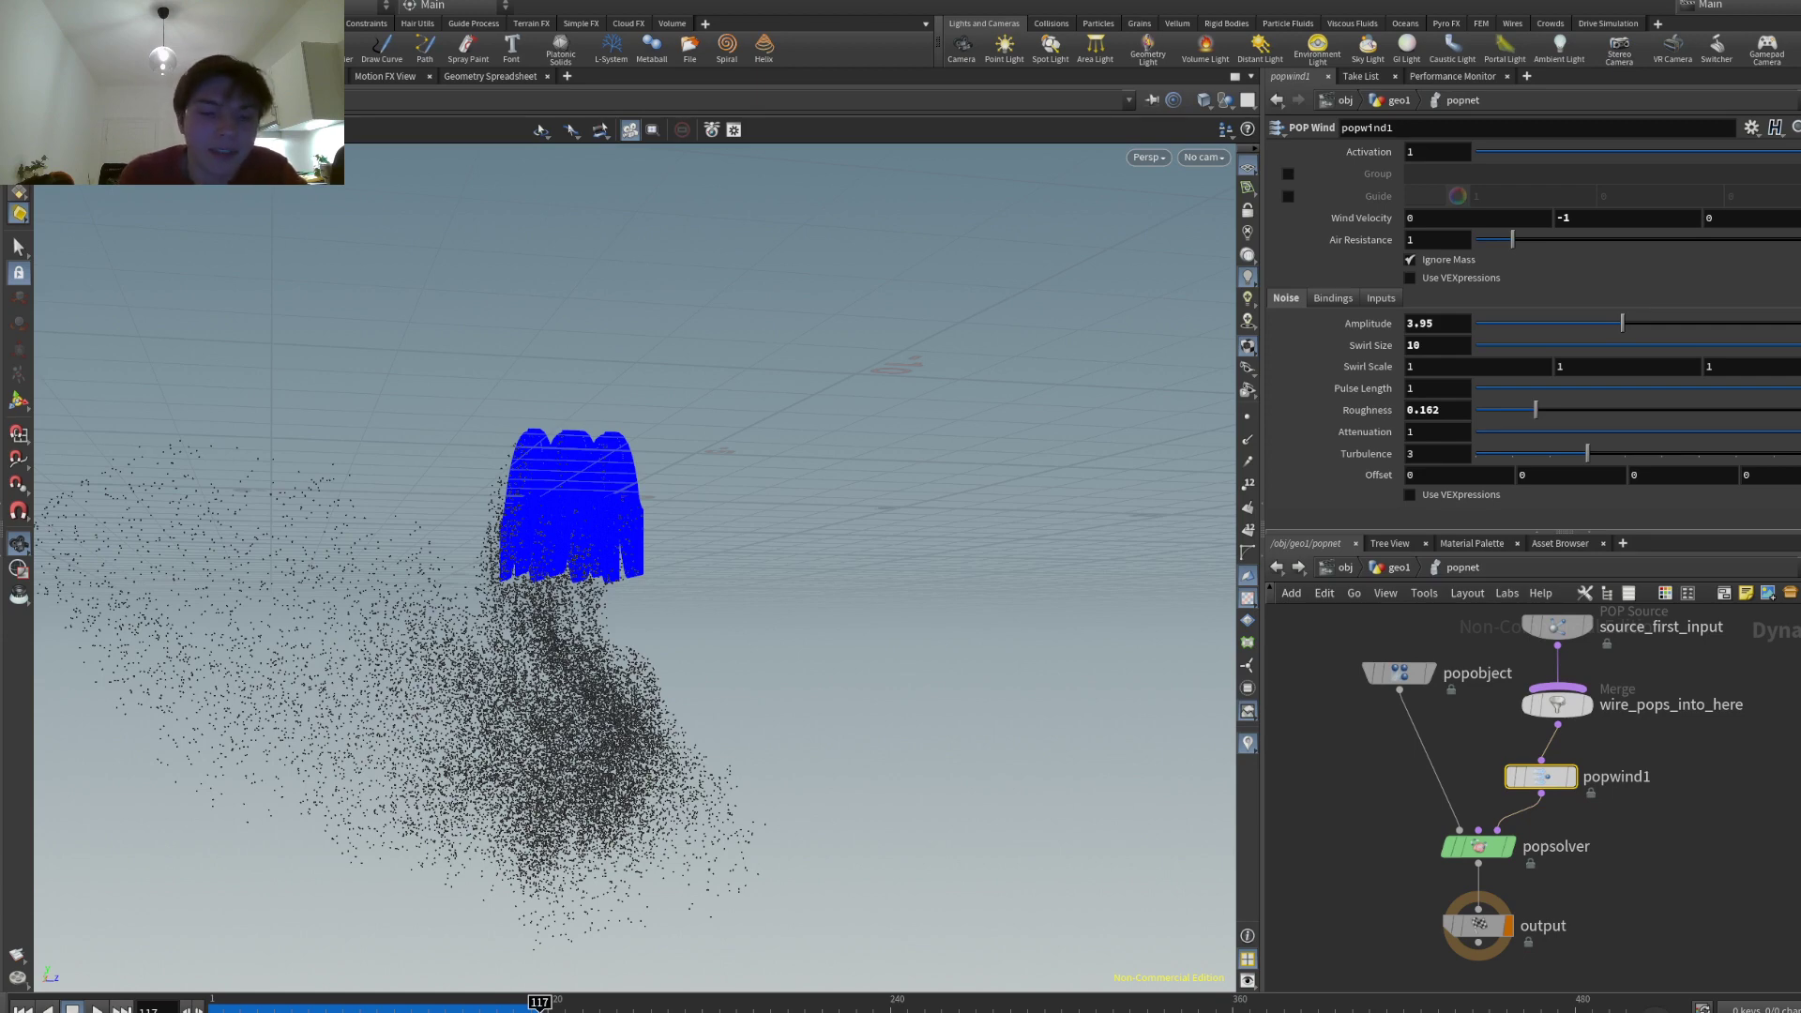
- Replay the simulation with swirl size 10 and roughness 0.182, viewed from a level angle
key("ctrl+Up")
key("Up")
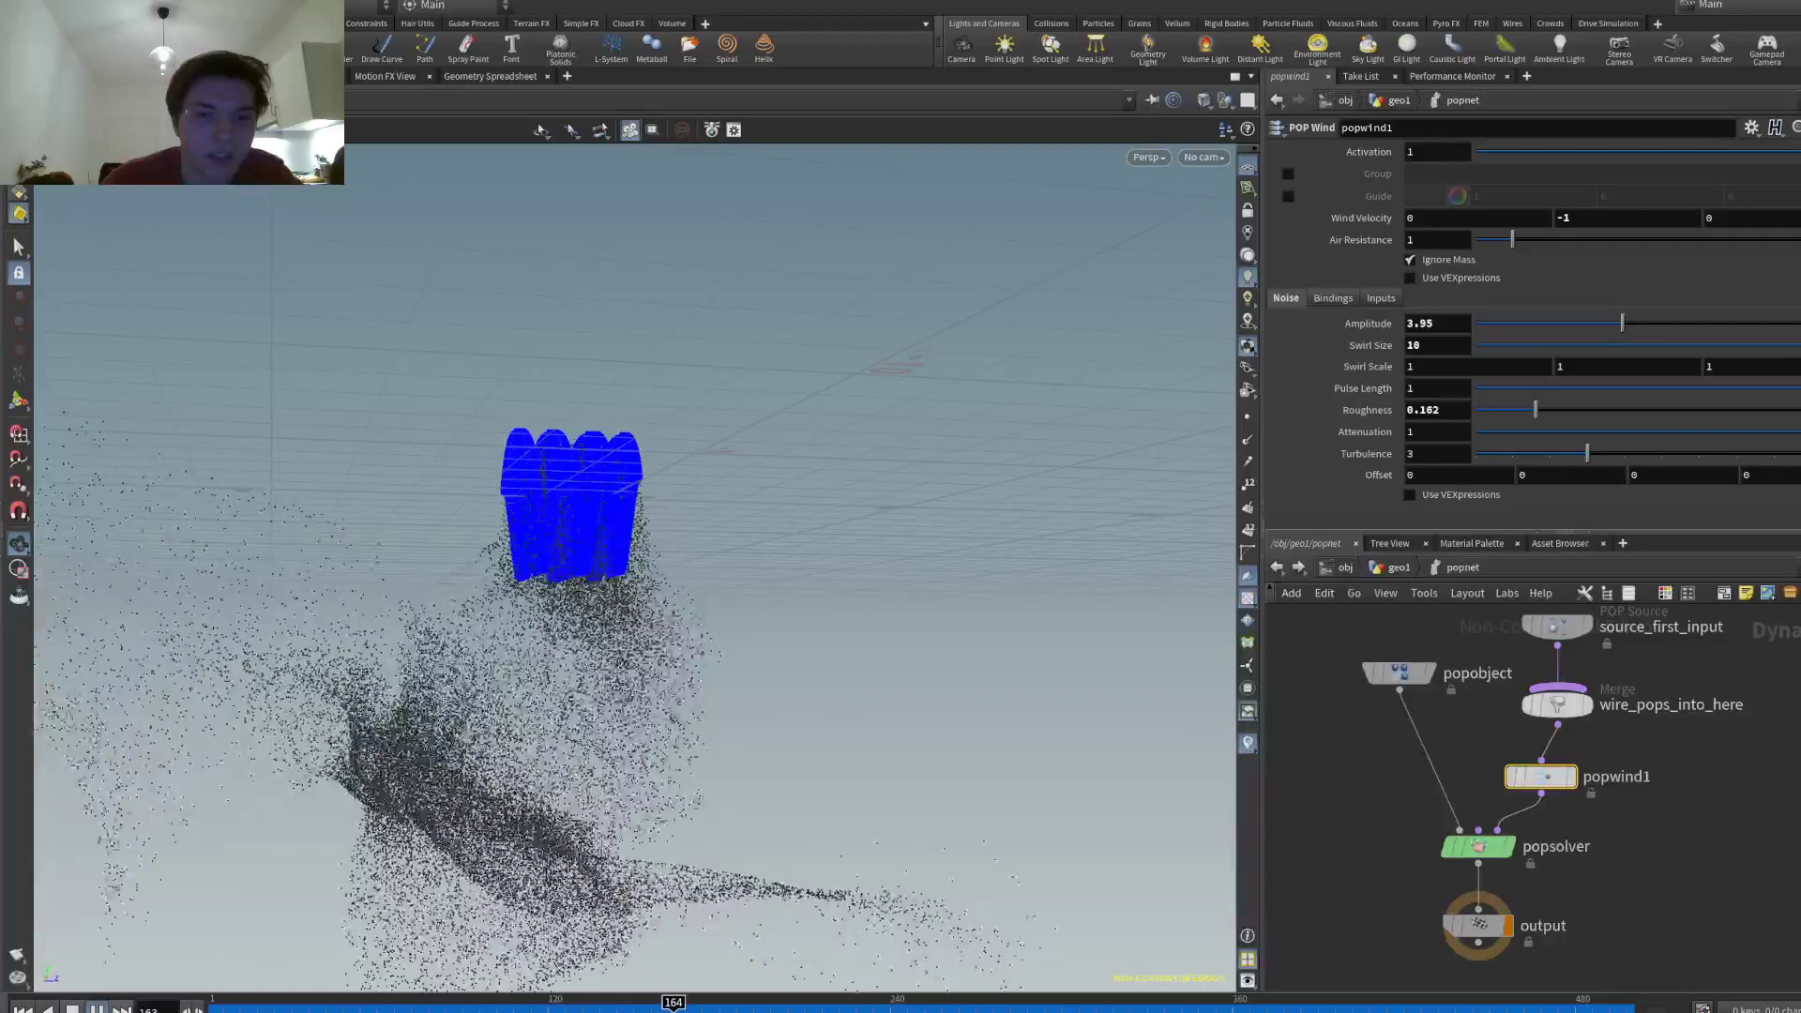
left_click_drag(368, 816, 949, 776, "alt")
- Add a VDB from Particles node fed by popnet, with point radius scale 0.5
left_click(1276, 566)
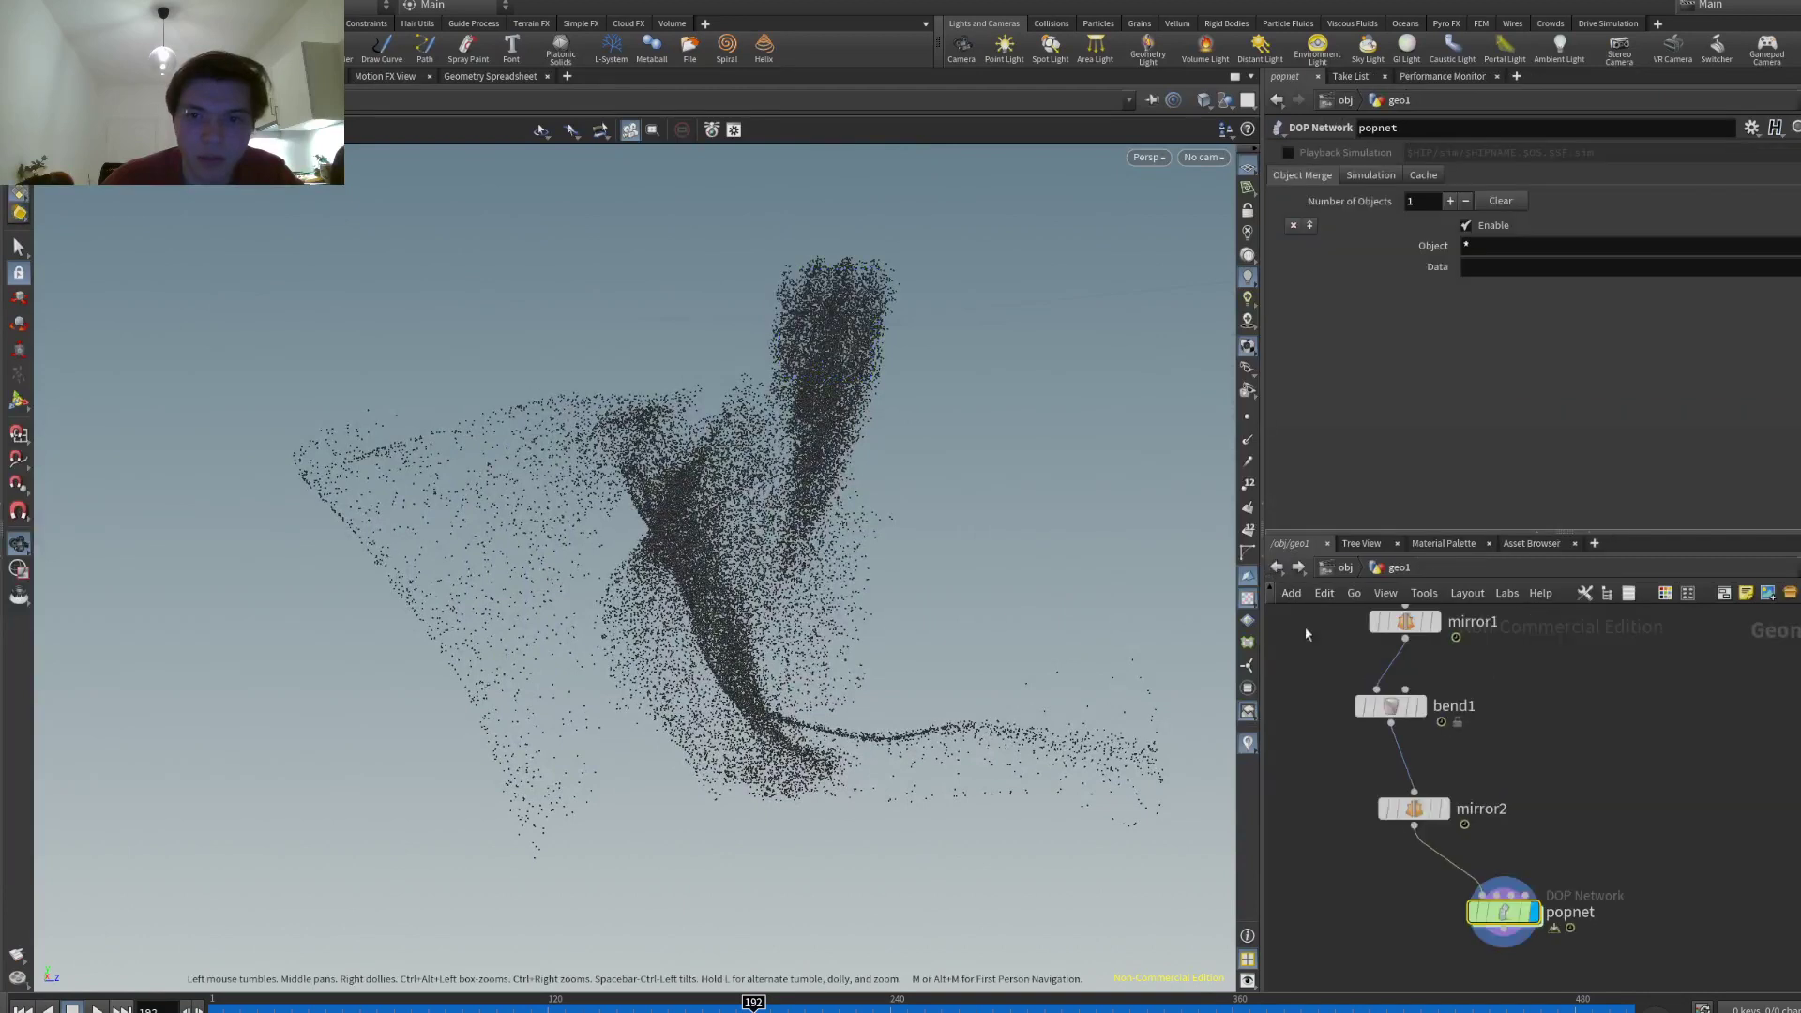
middle_click_drag(1649, 857, 1626, 783)
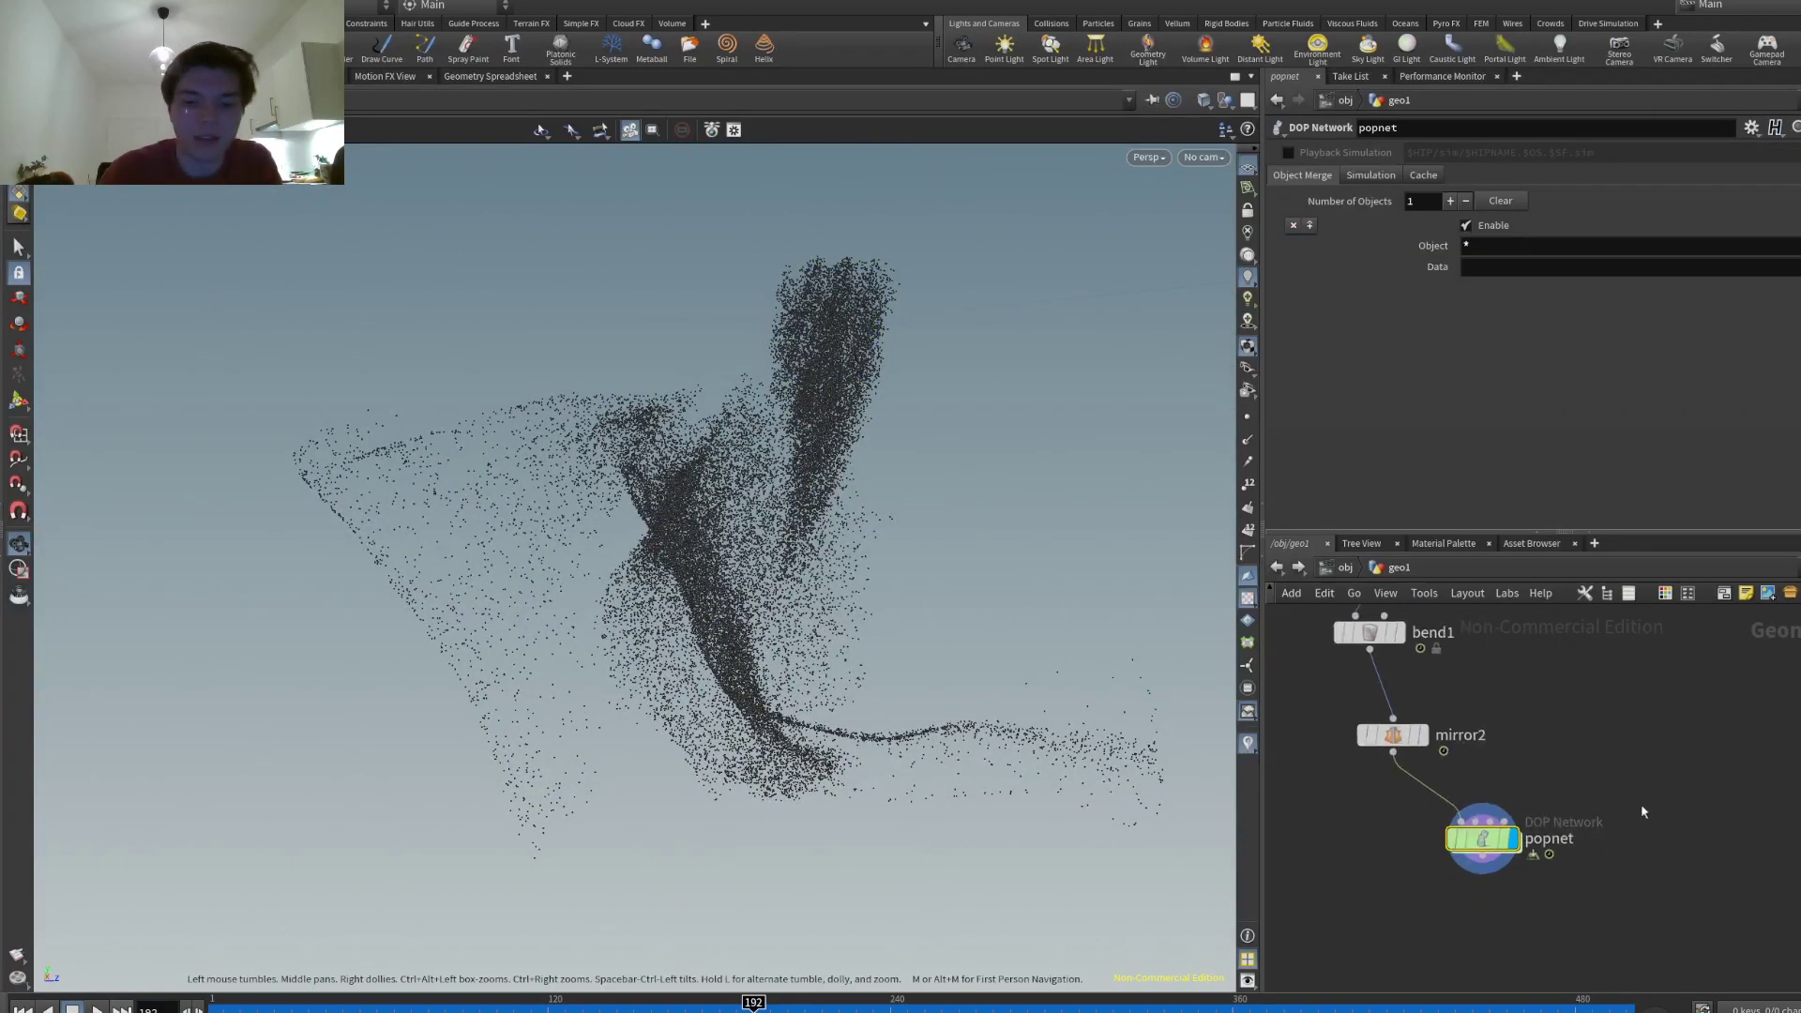
left_click(1442, 919)
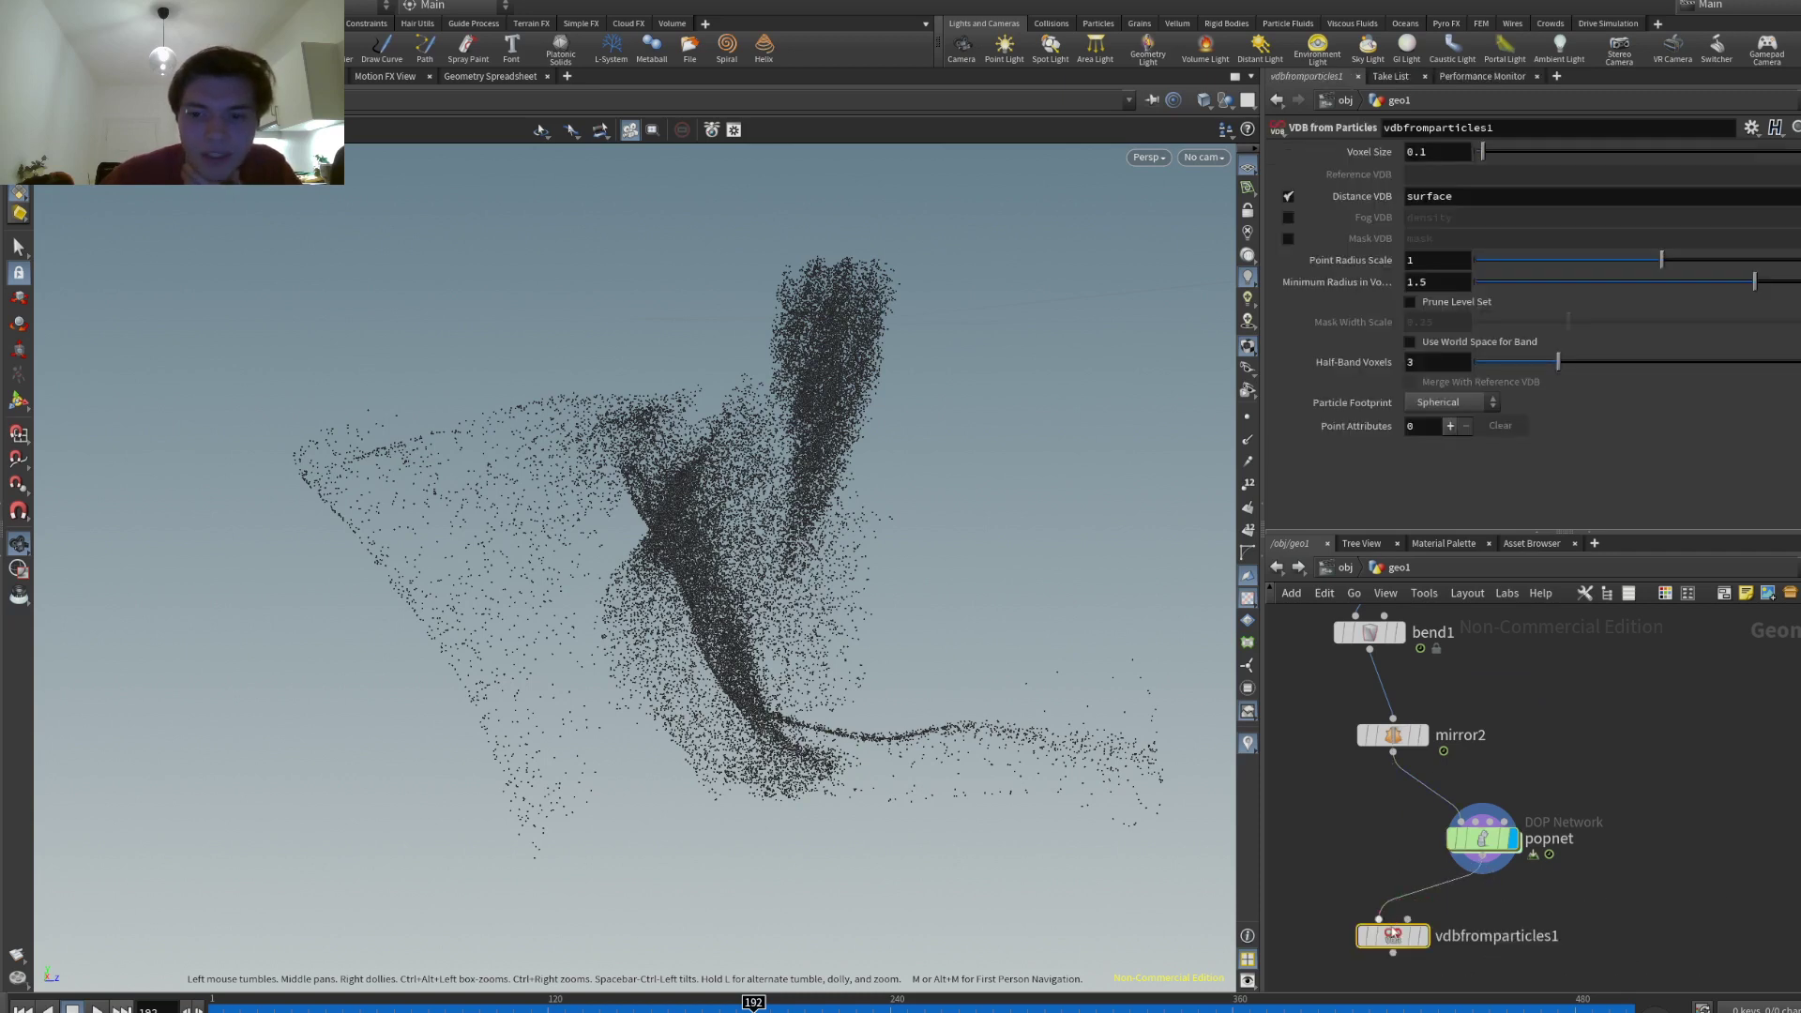
left_click_drag(1481, 856, 1393, 917)
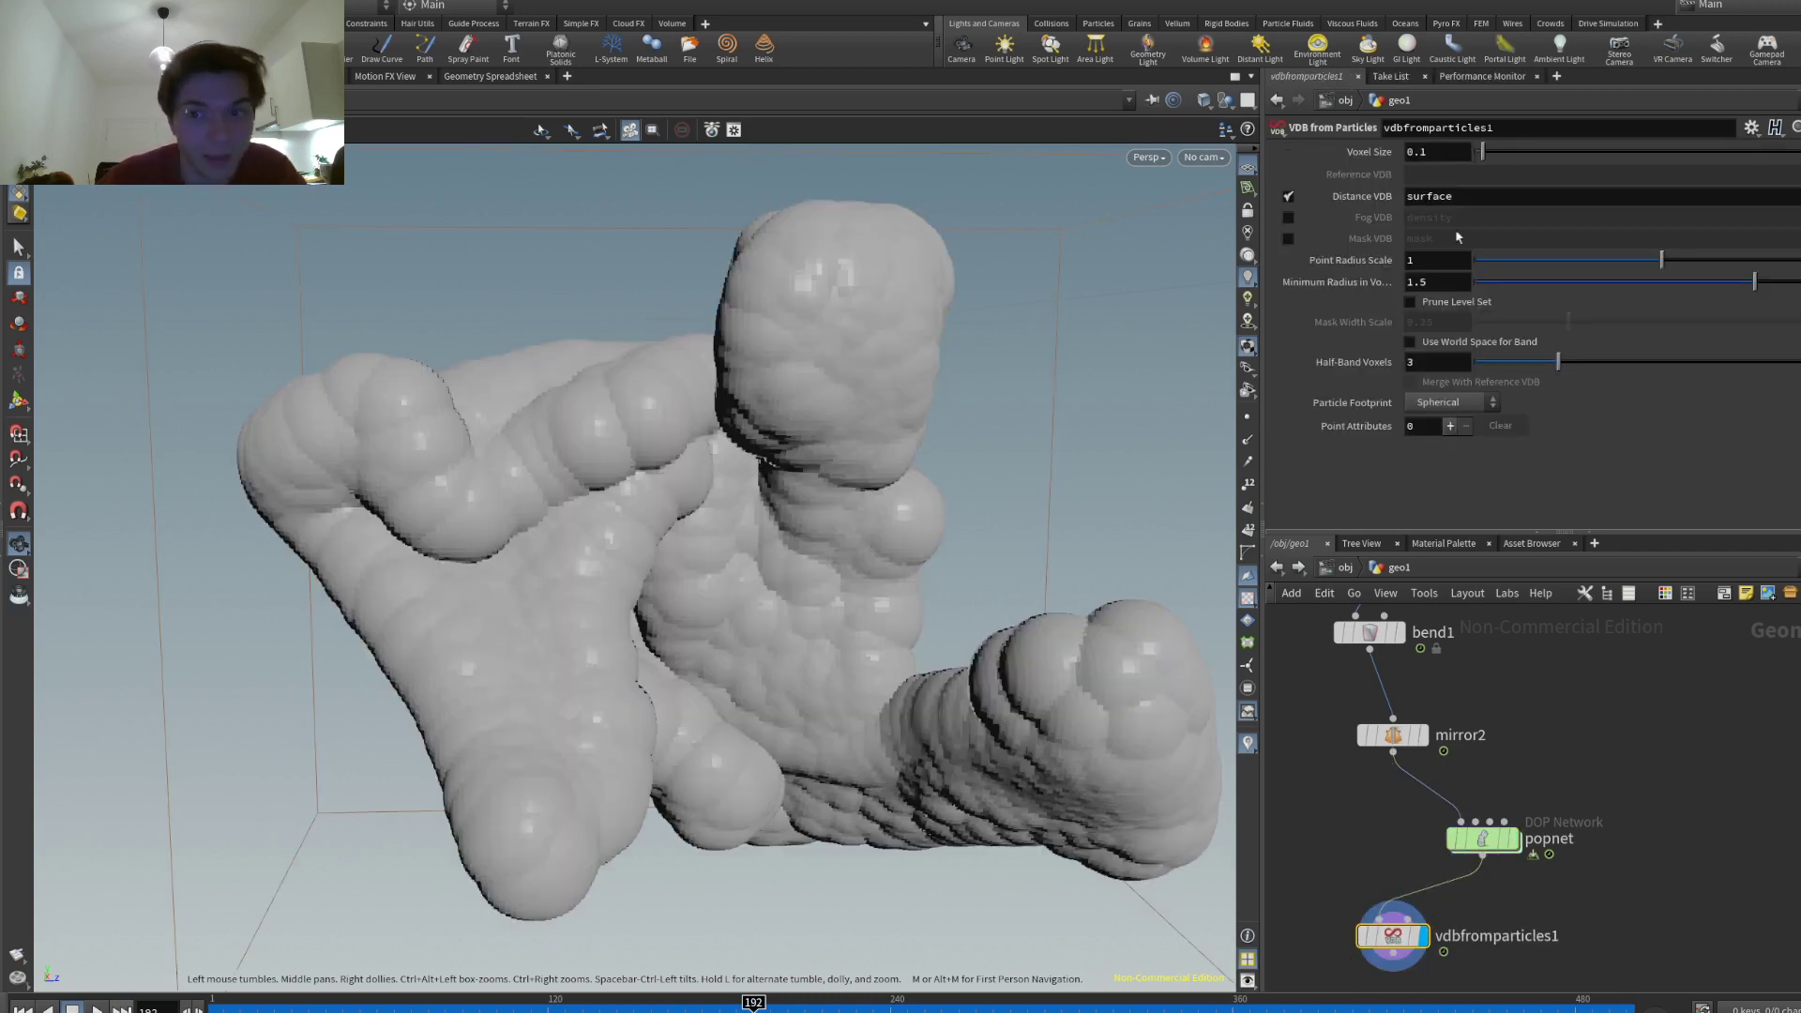
type("05")
key("Return")
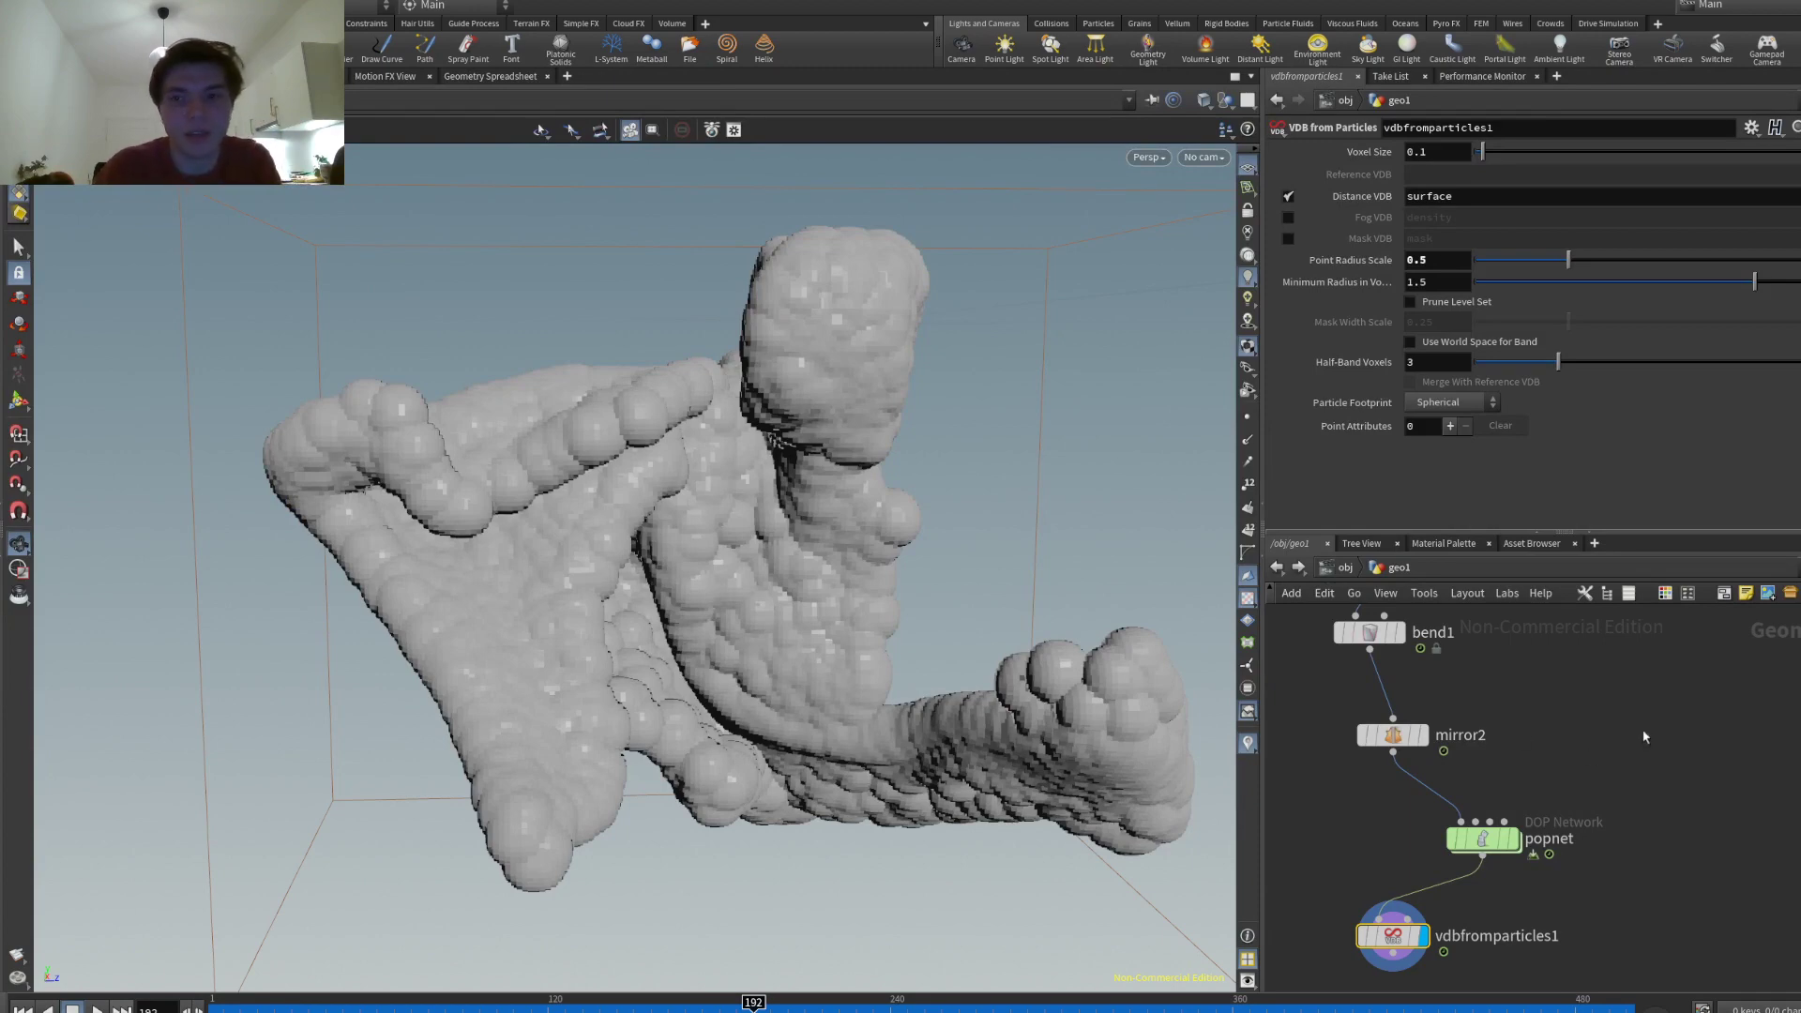
key("ctrl+v")
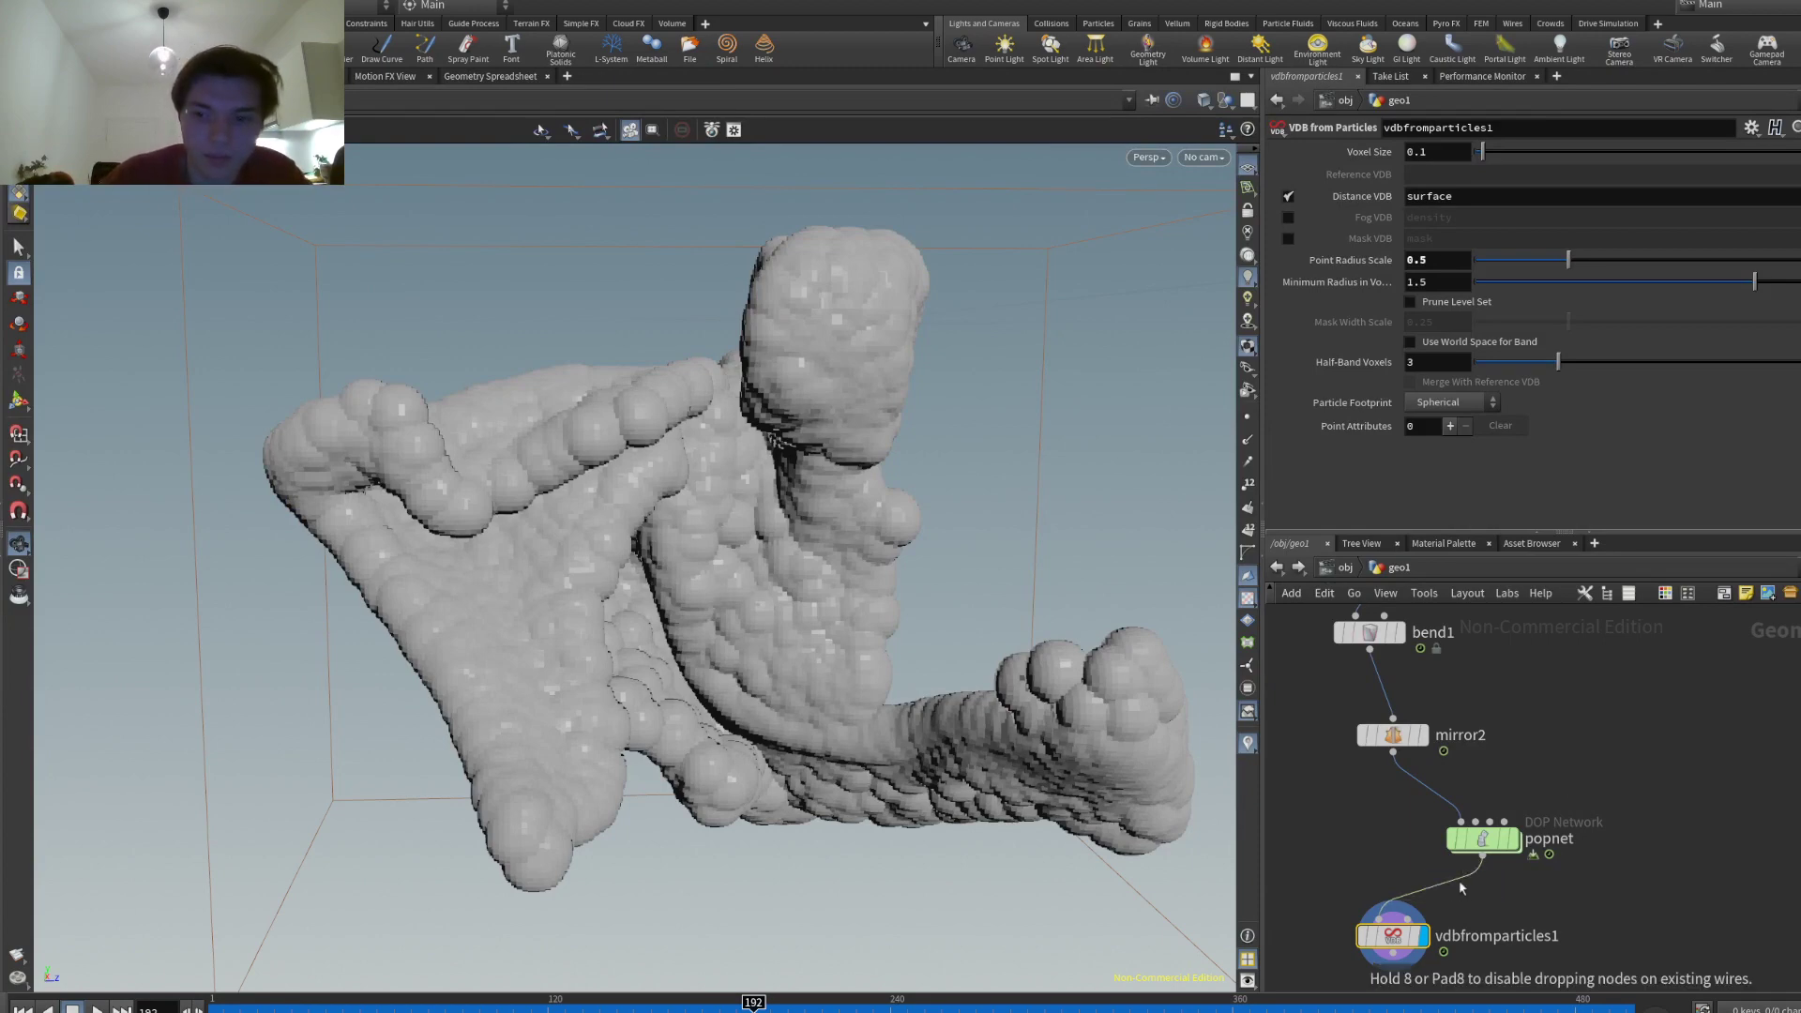
- Insert the pasted Trail node between popnet and vdbfromparticles1, with trail increment 0.86
left_click(1463, 890)
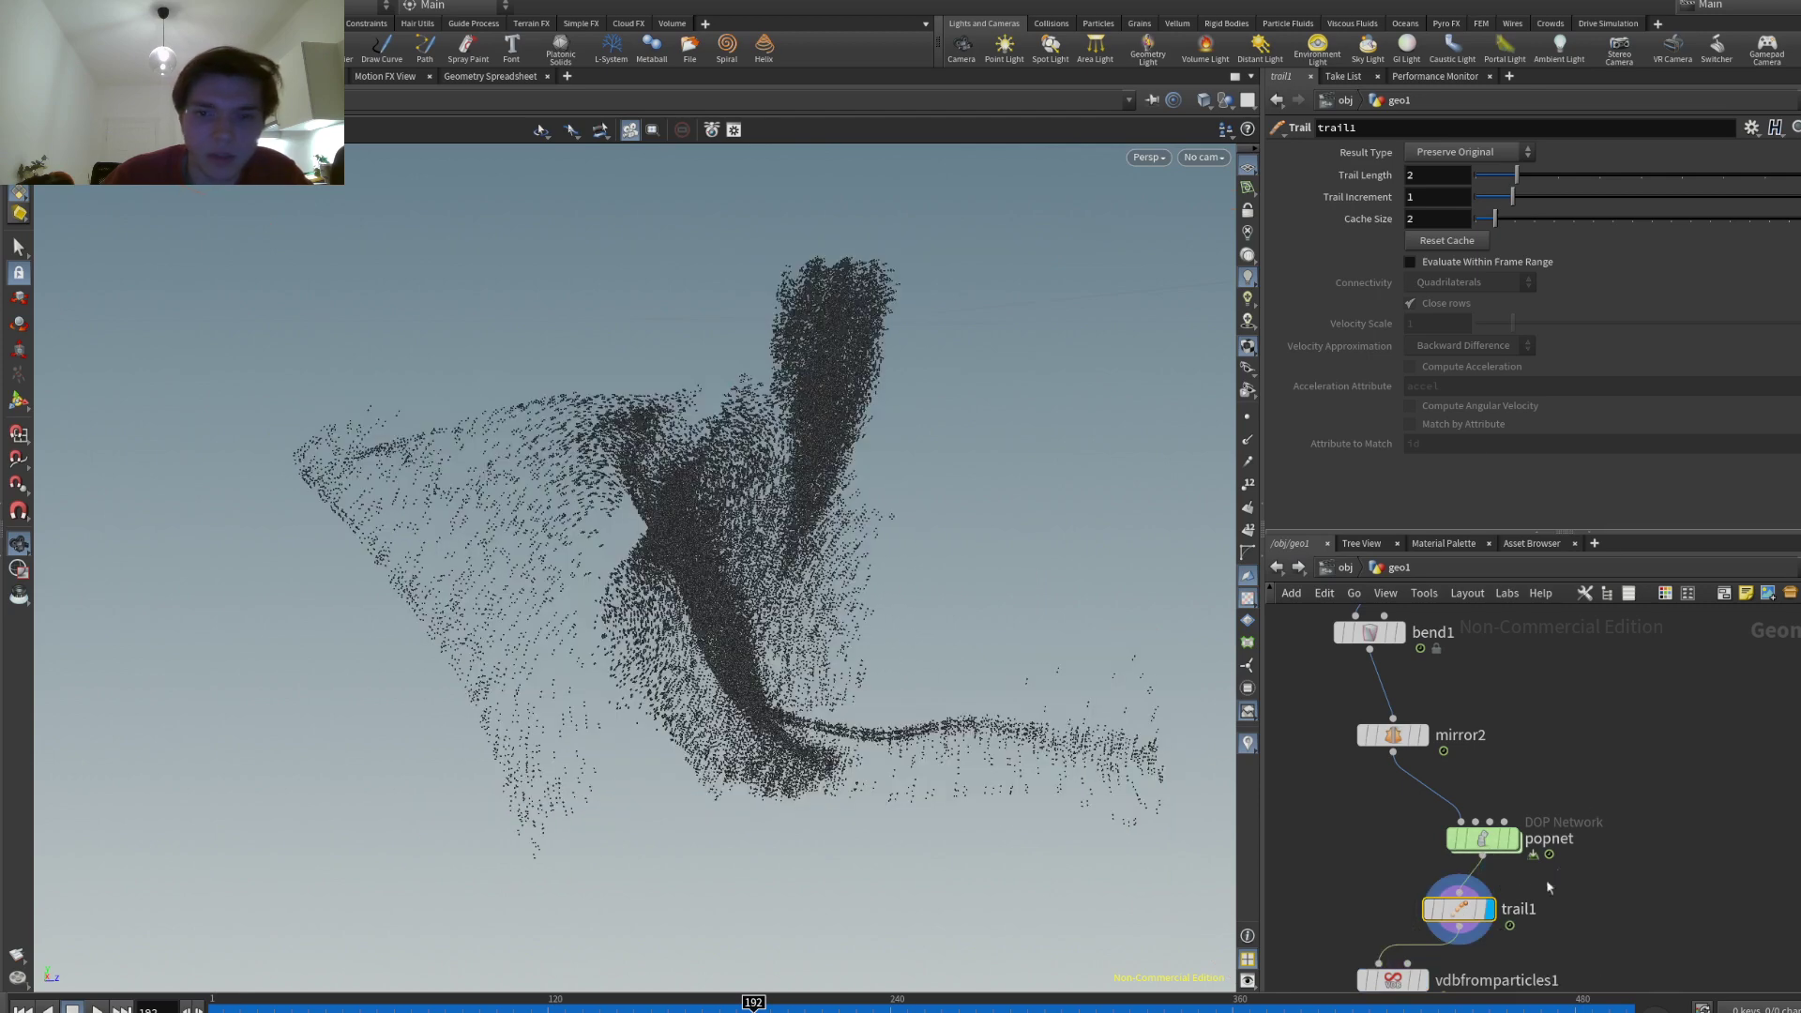
left_click_drag(1516, 175, 1800, 176)
left_click_drag(1513, 199, 1487, 235)
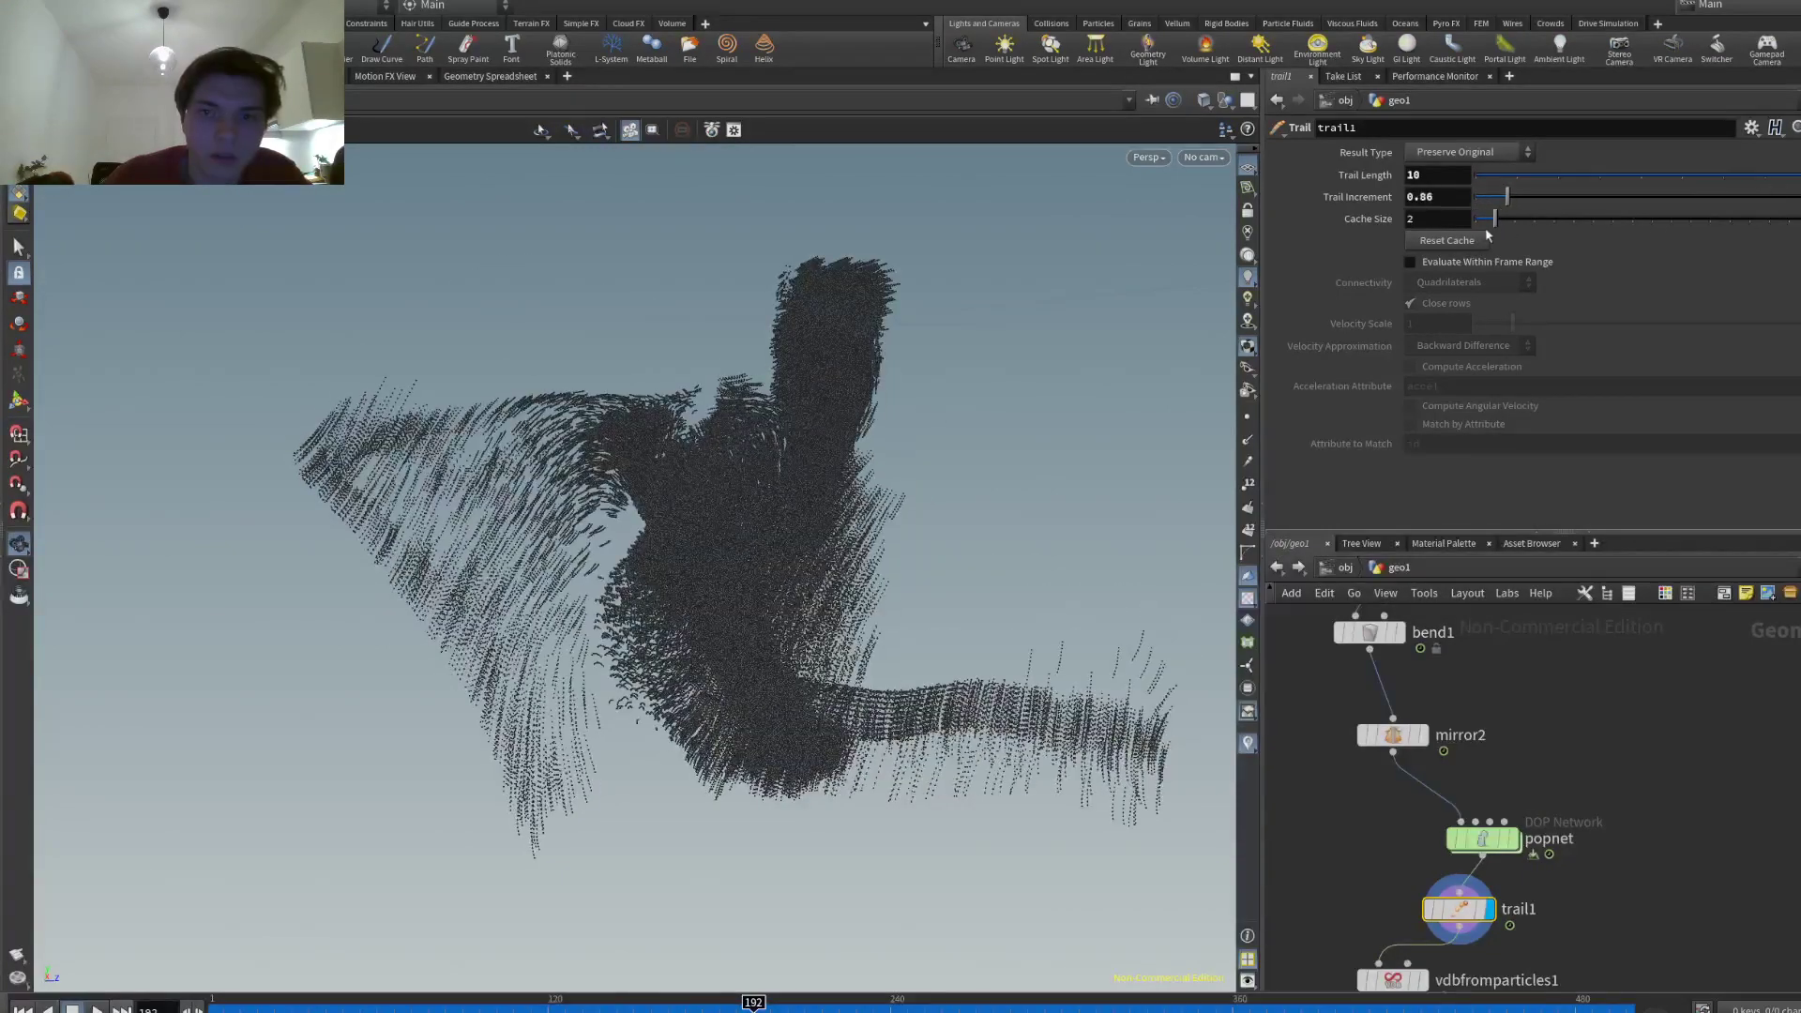
- Try a trail length of 50, then settle on a trail length of 20
left_click(1438, 174)
type("50")
key("Return")
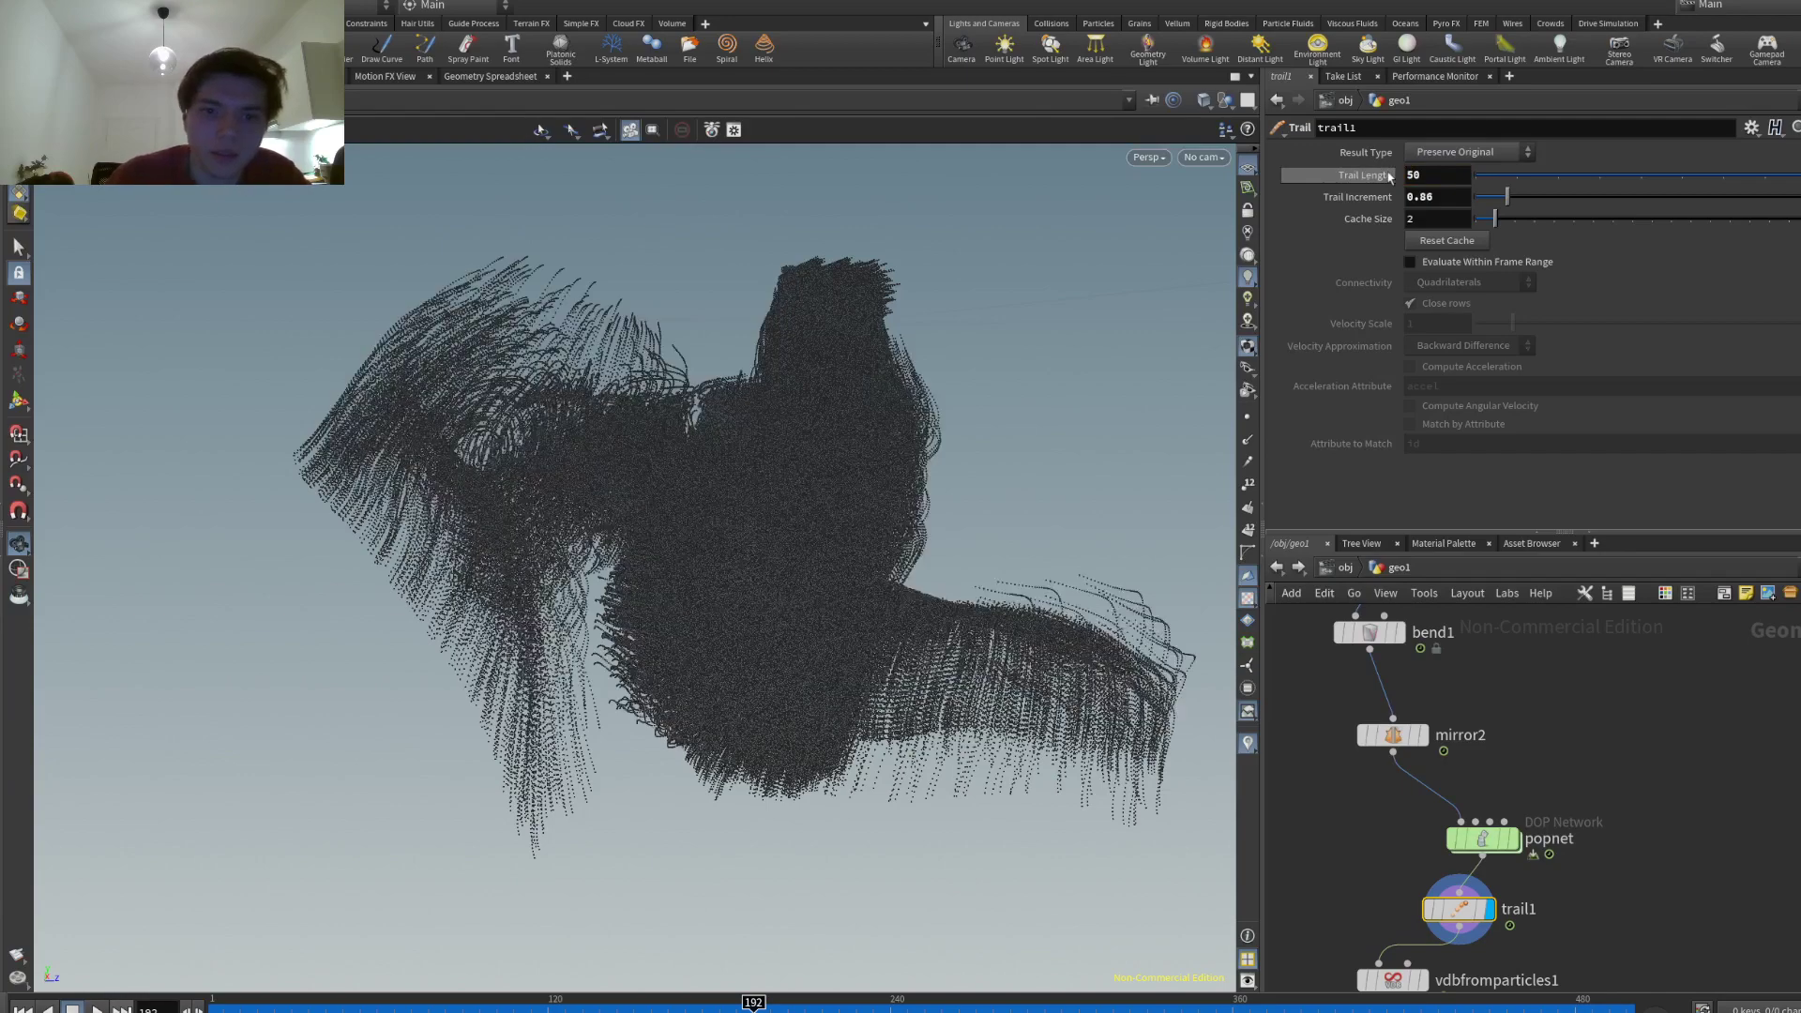
left_click_drag(769, 422, 825, 361)
left_click(1412, 175)
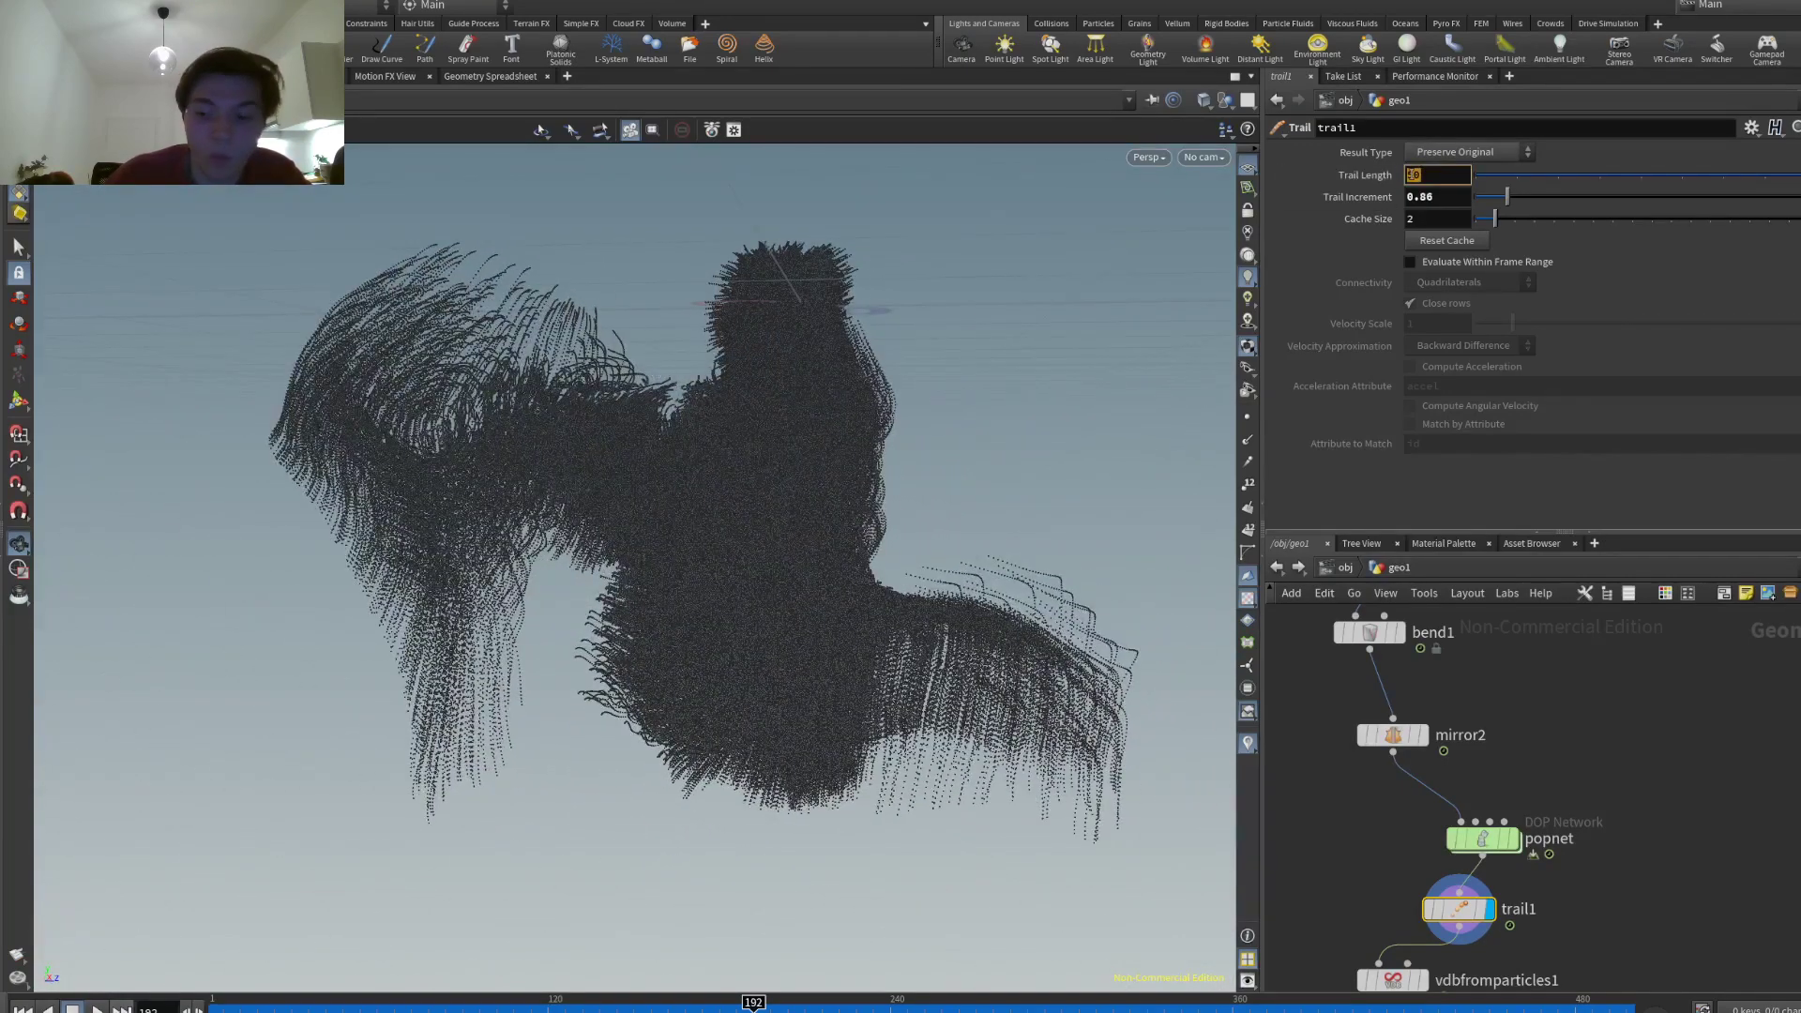
type("20")
key("Return")
mouse_move(756, 473)
left_mouse_down()
mouse_move(704, 494)
mouse_move(611, 470)
mouse_move(407, 516)
mouse_move(338, 498)
mouse_move(732, 460)
left_mouse_up()
mouse_move(1429, 951)
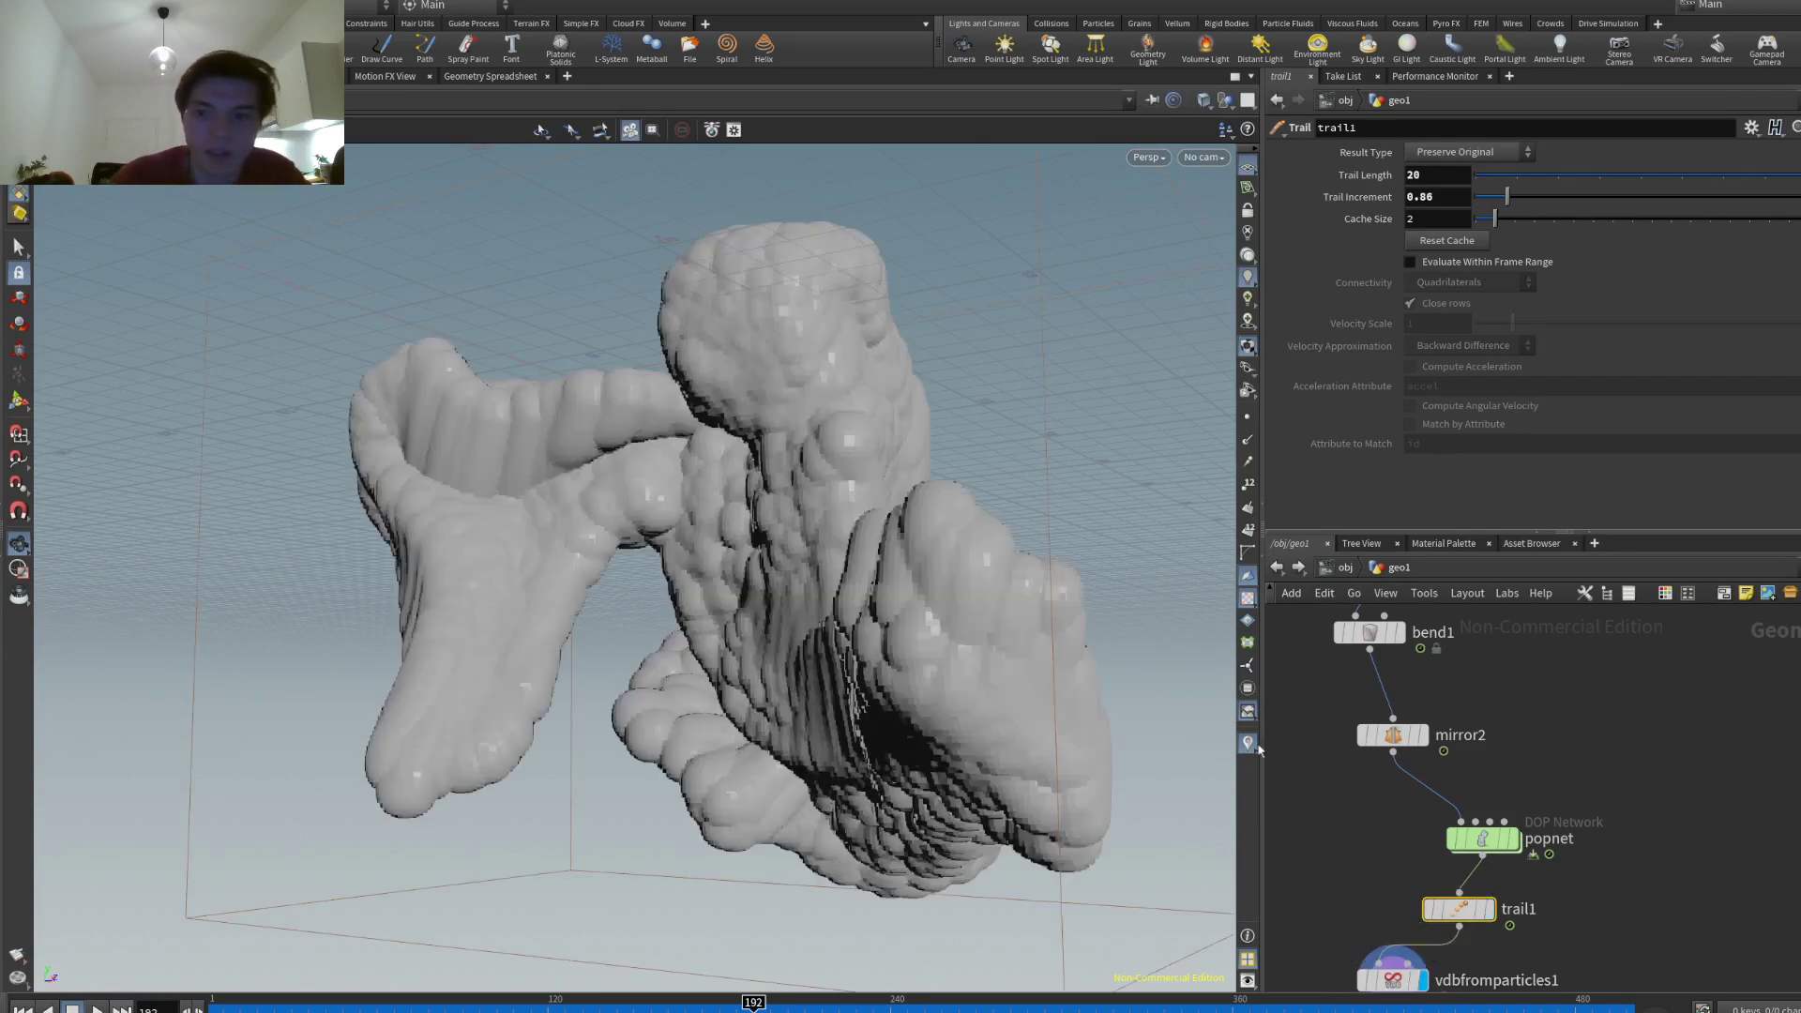
- On vdbfromparticles1, set point radius scale 0.3 and a finer voxel size of 0.05
left_click(1393, 979)
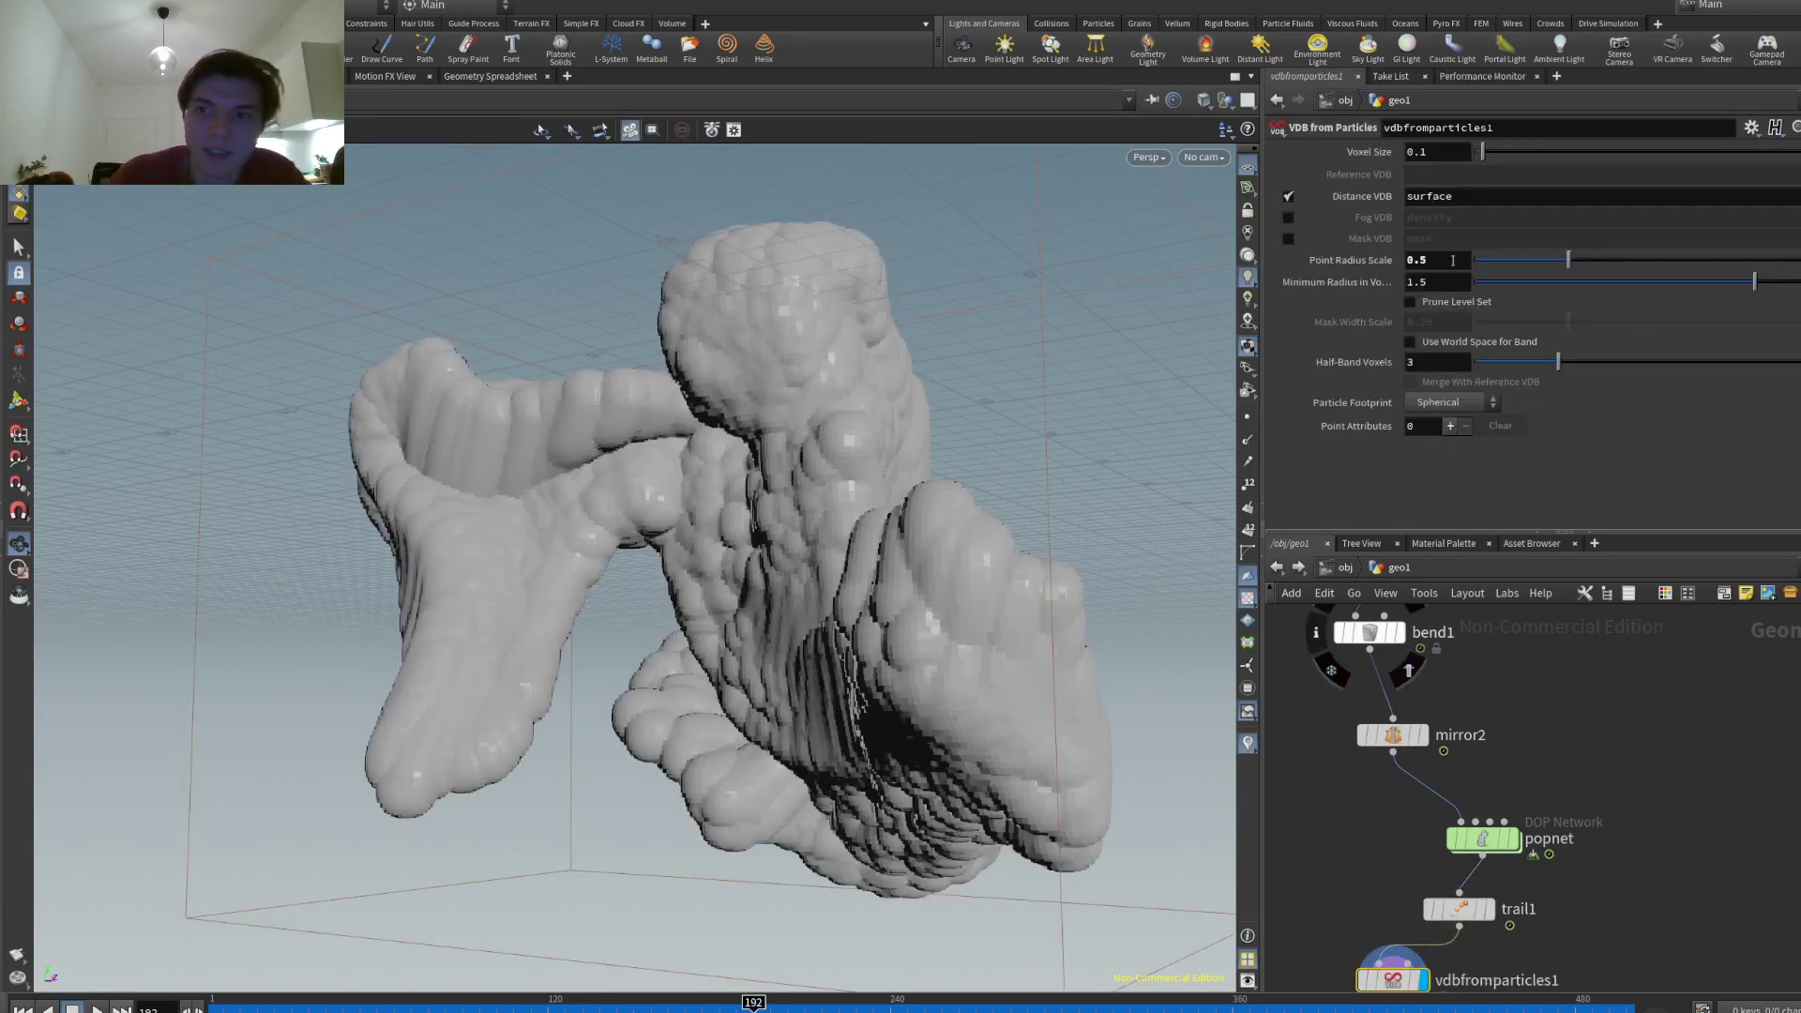
left_click(1453, 260)
type("0.3")
key("Return")
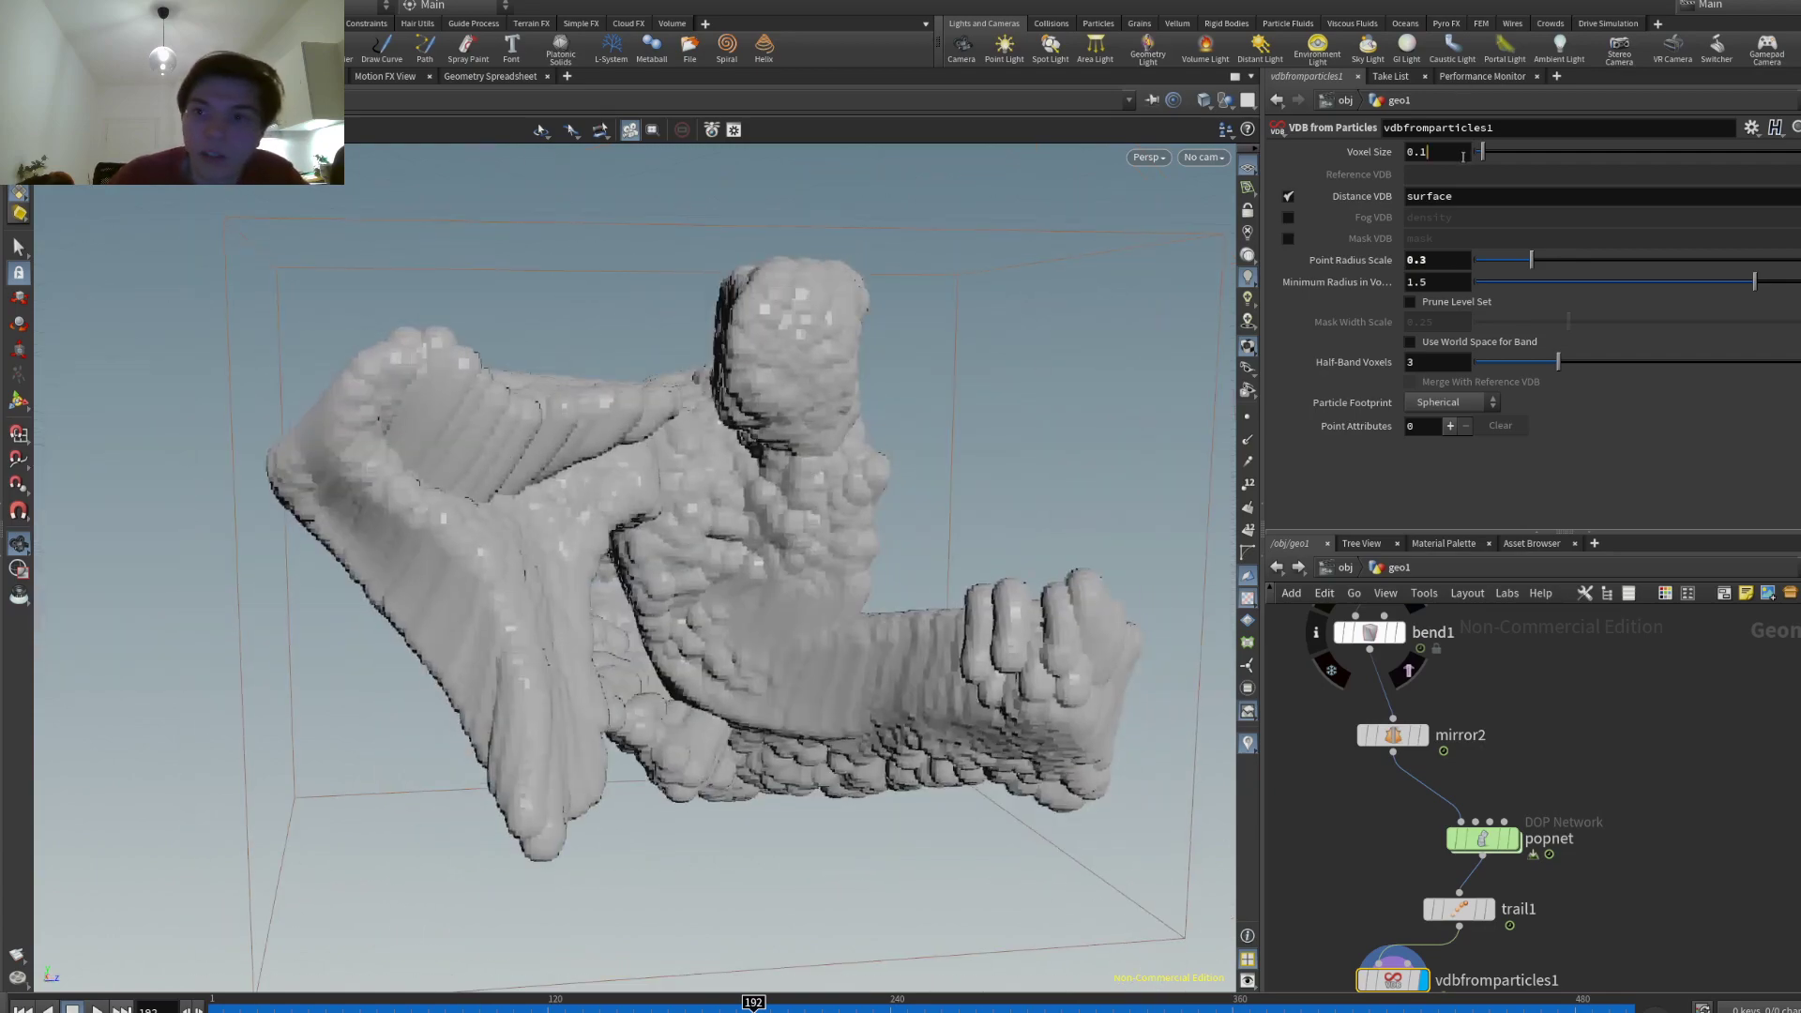
left_click(1462, 156)
type("0.05")
key("Return")
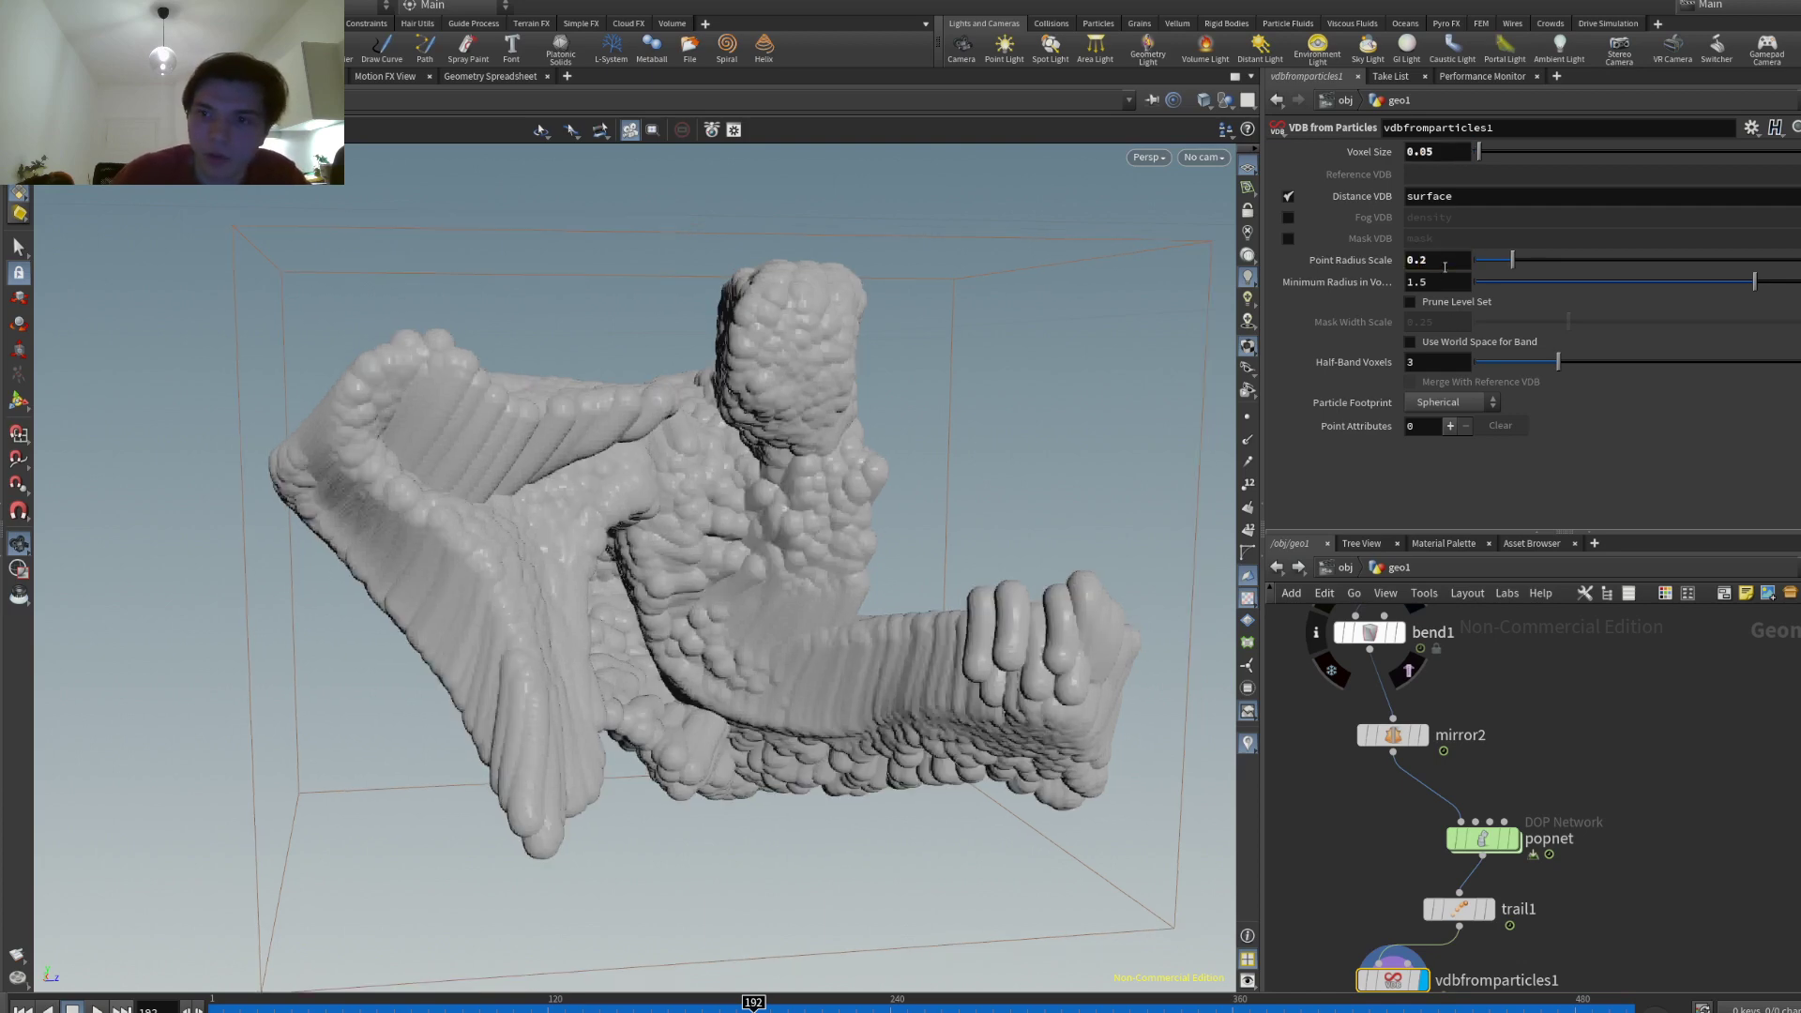
- Lower the point radius scale to 0.1 and inspect the thinner surface
left_click_drag(845, 544, 1442, 260)
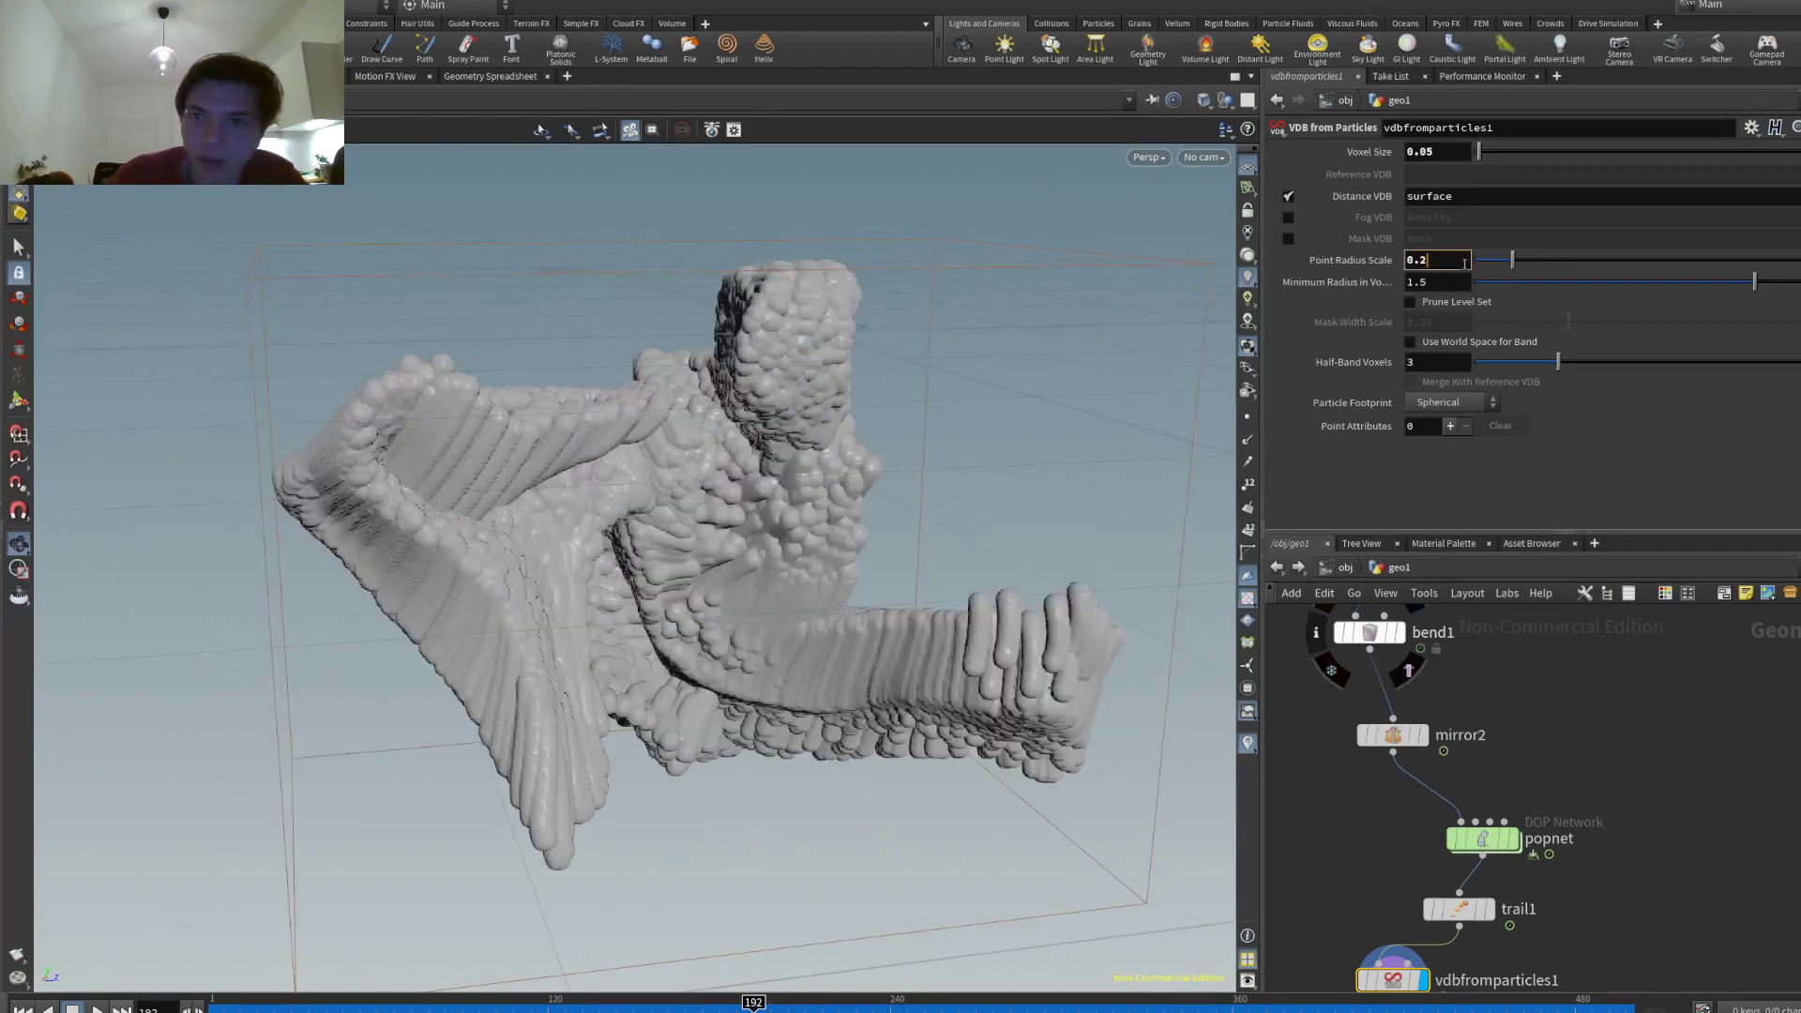
left_click(1464, 263)
type("0.1")
key("Return")
left_click_drag(657, 422, 631, 474)
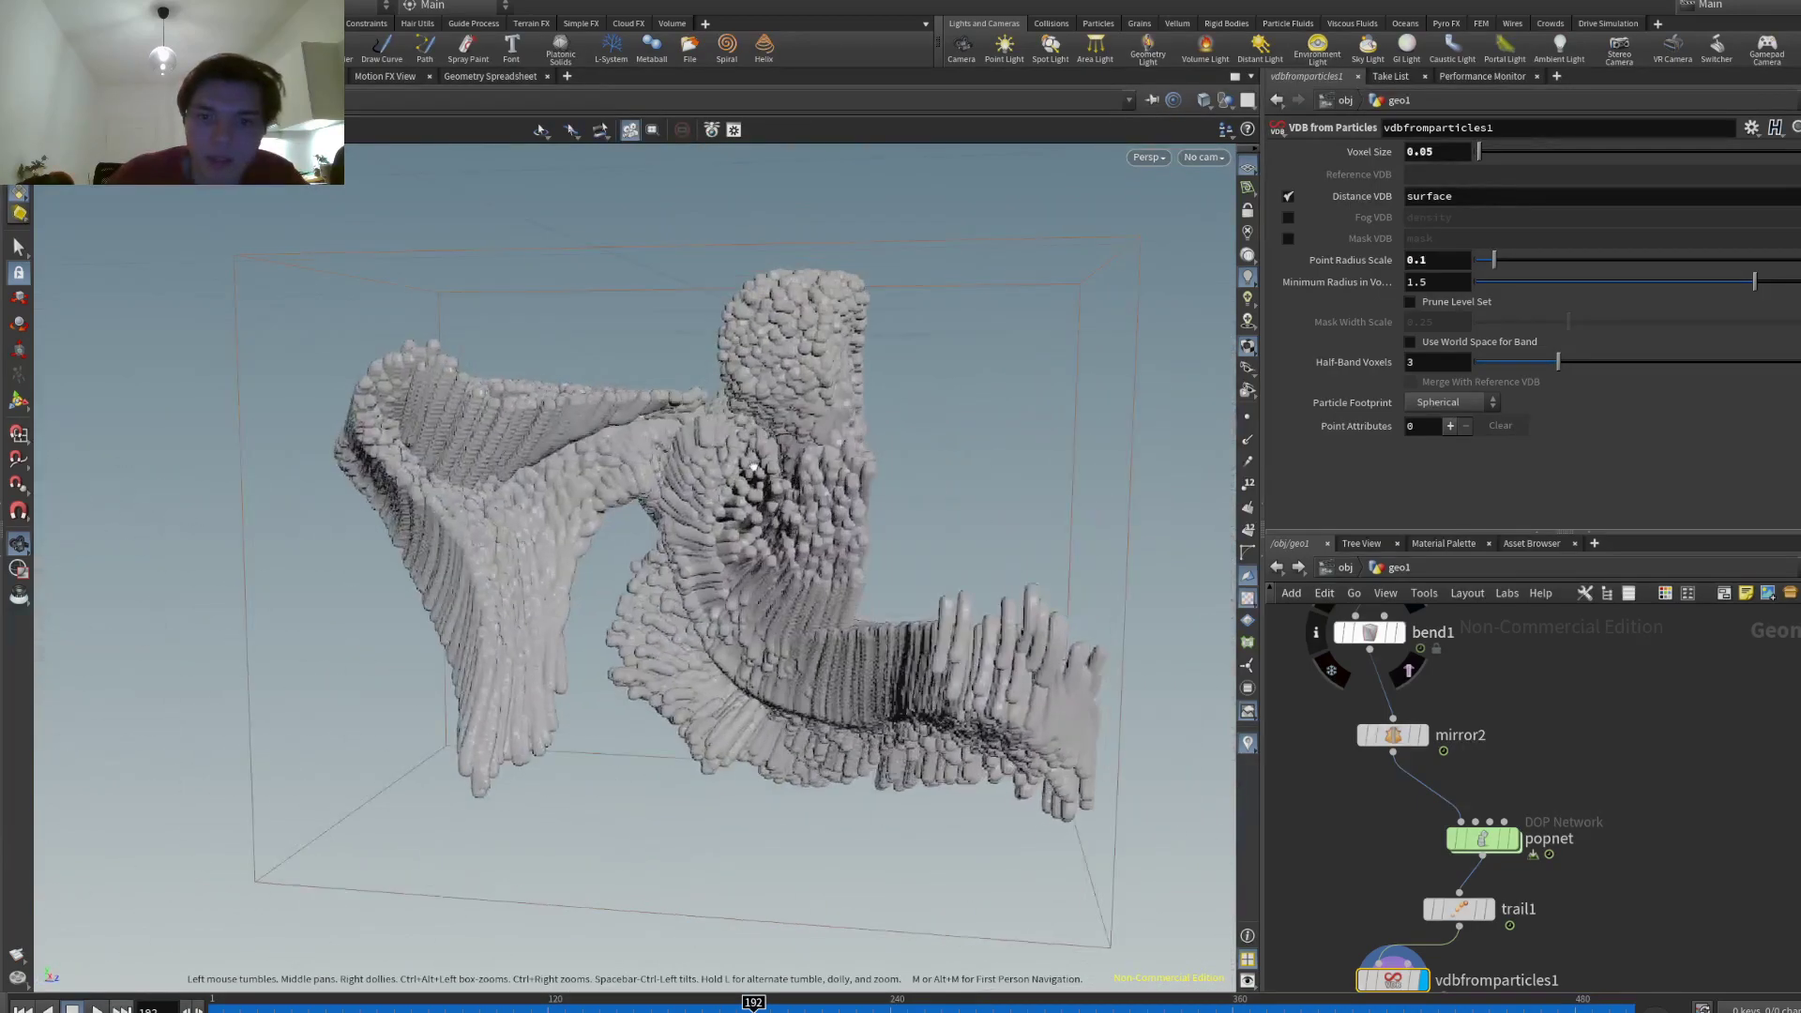
left_click(1460, 909)
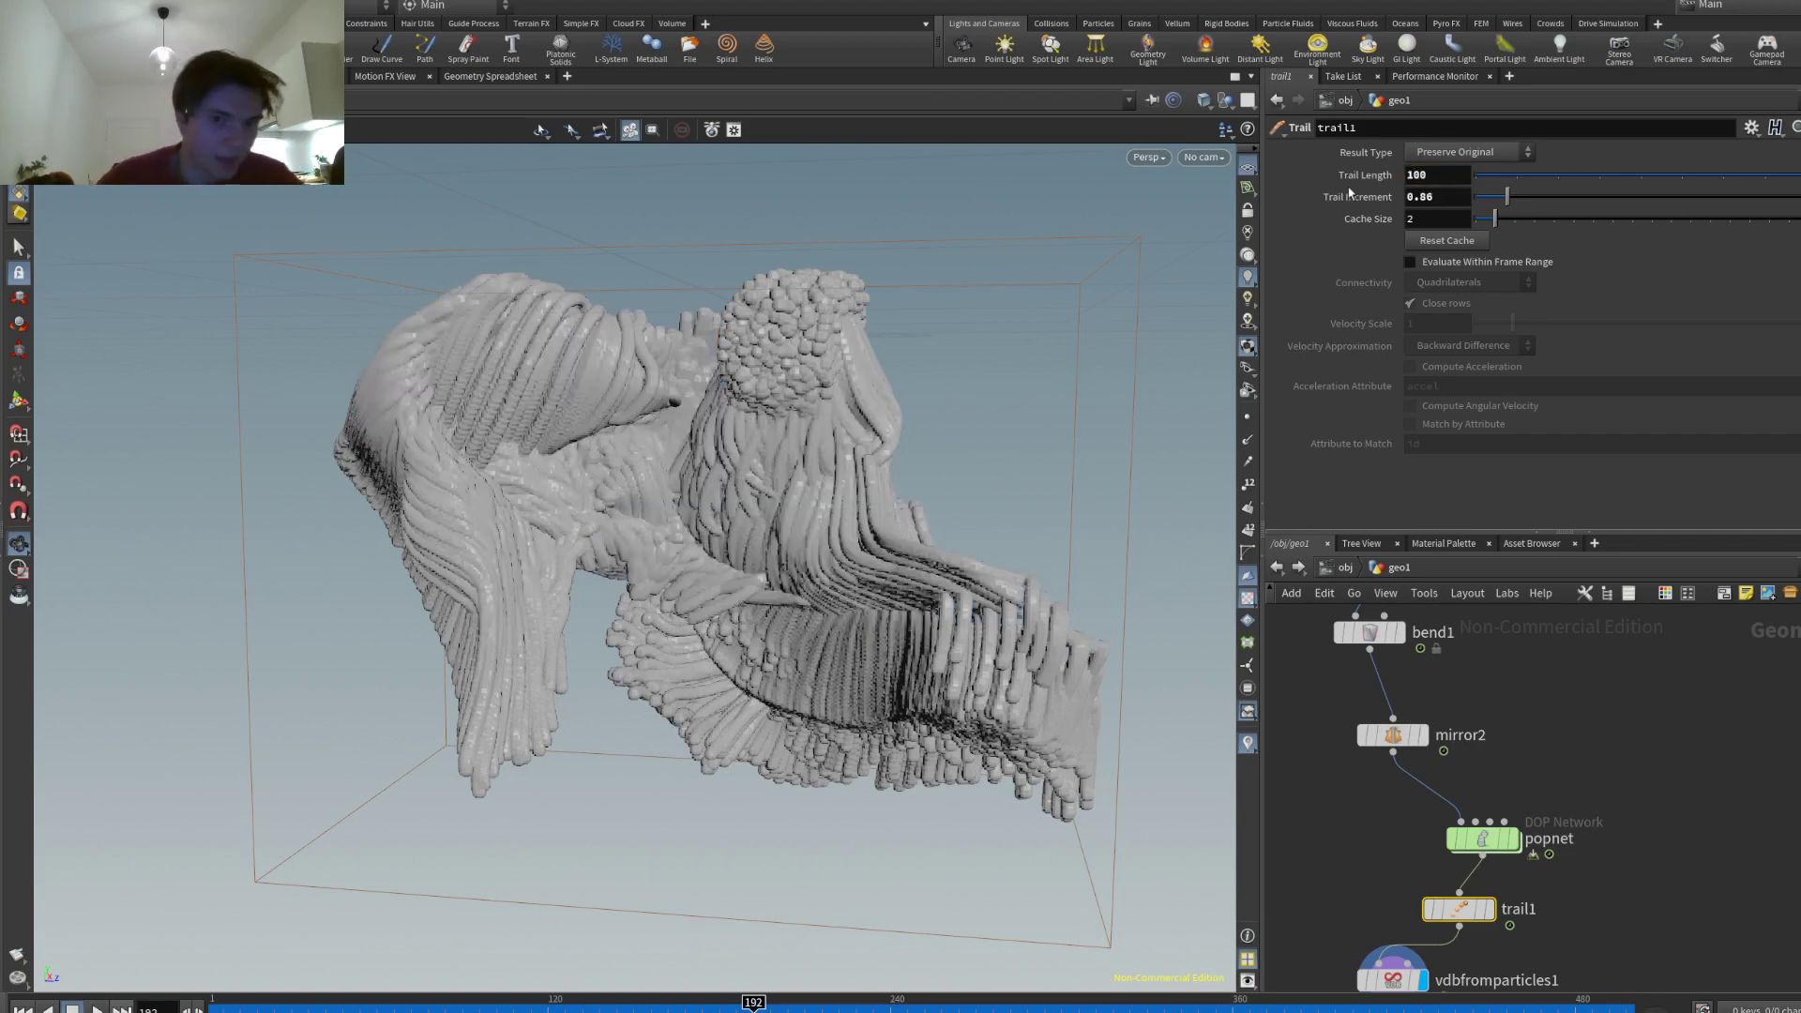
- Jump the timeline to frame 360 and orbit and zoom around the grown trail mesh
left_click_drag(892, 322, 678, 380)
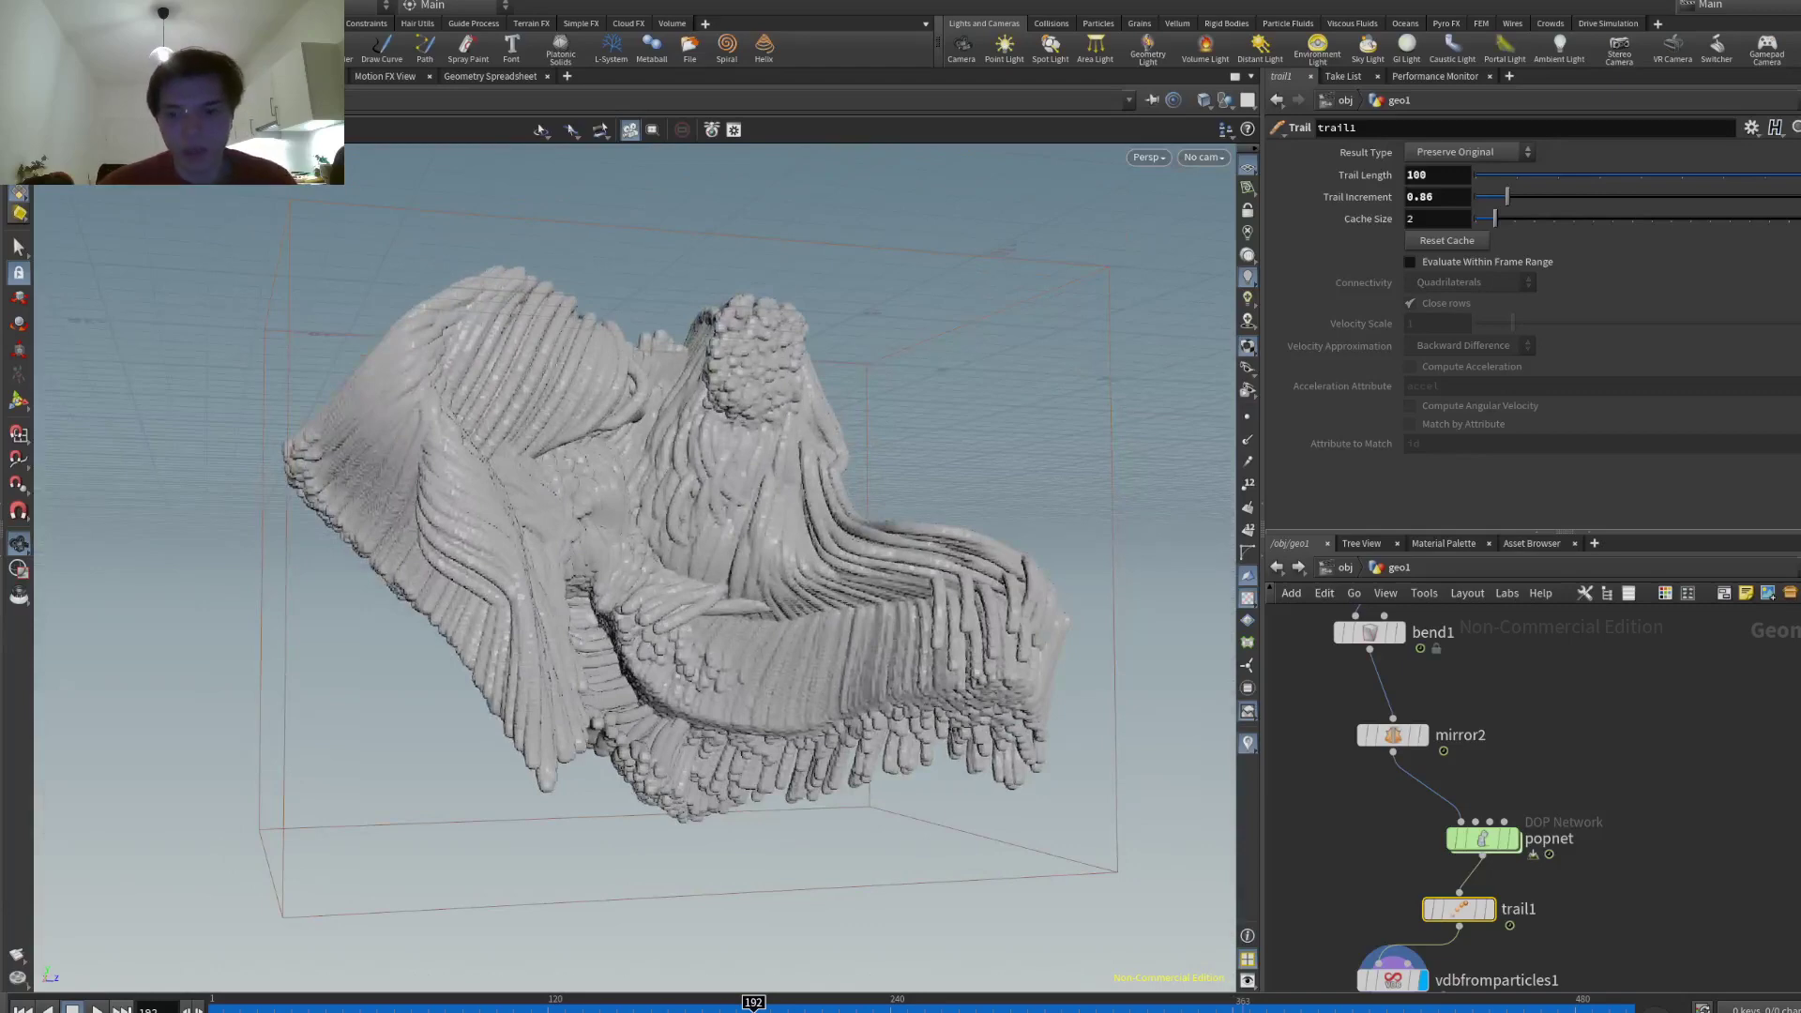
left_click(1232, 1002)
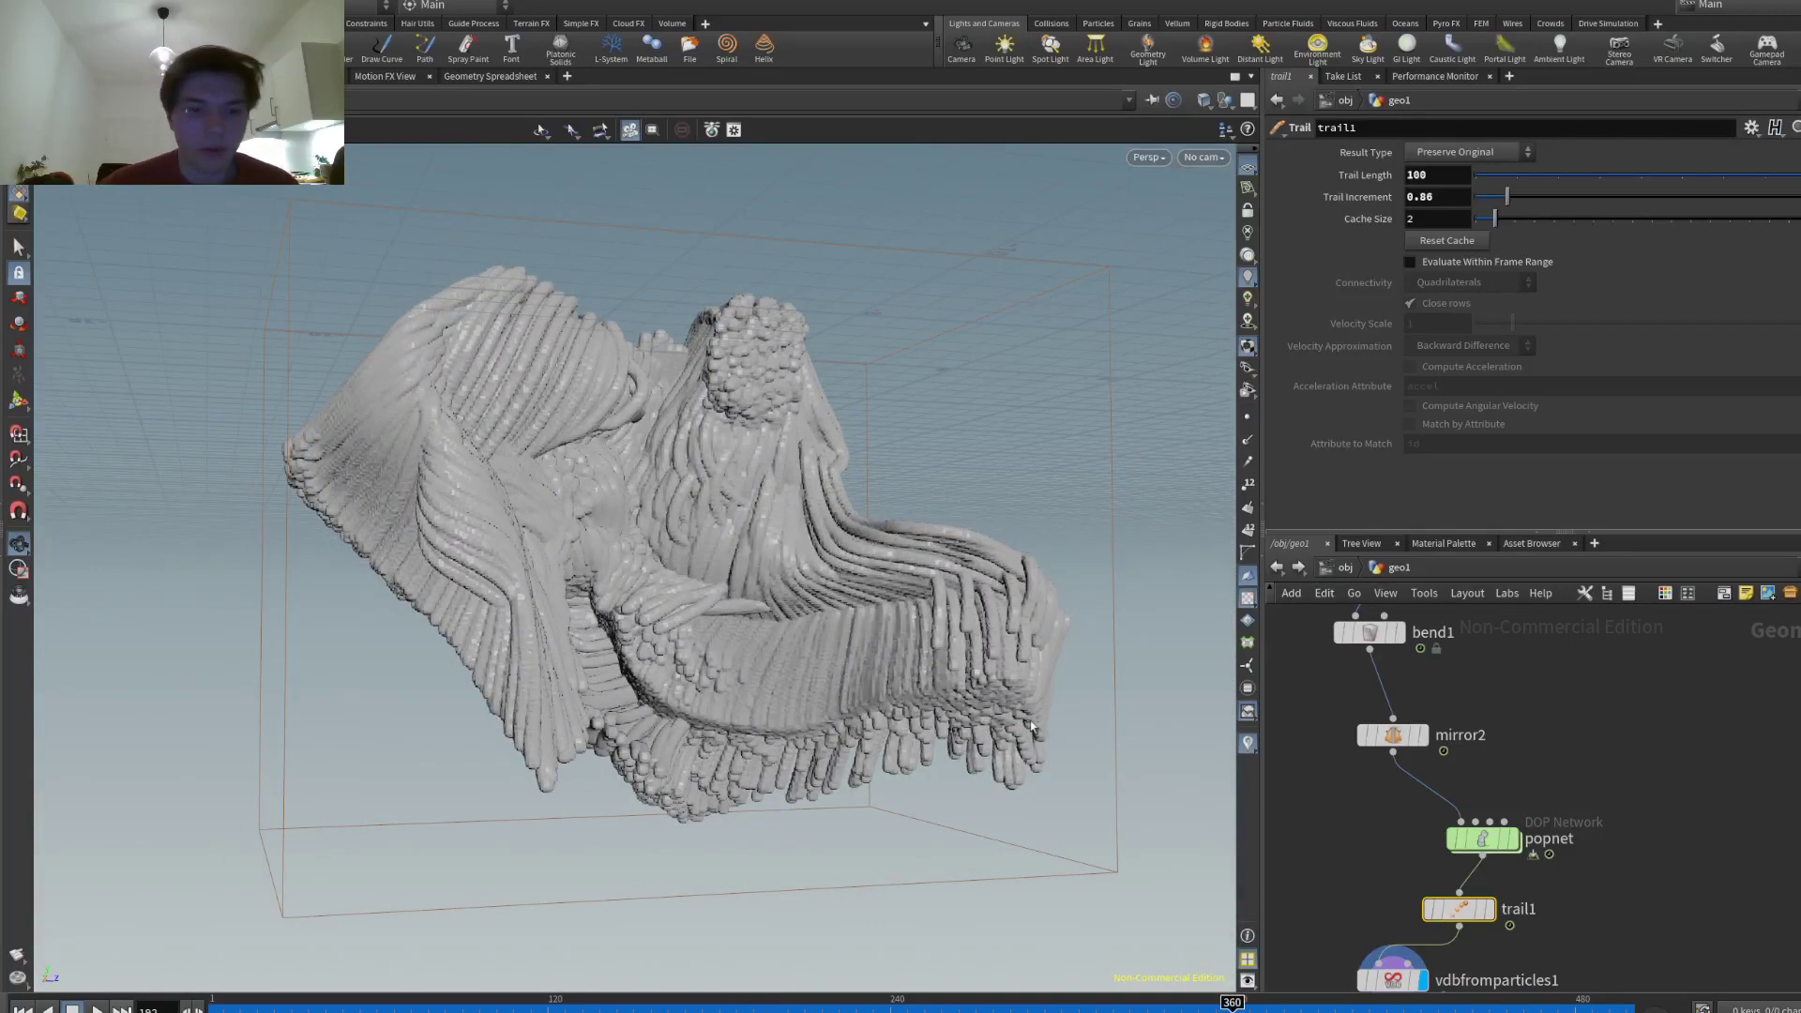
scroll(1027, 722, "up", 3)
left_click_drag(1025, 728, 475, 563)
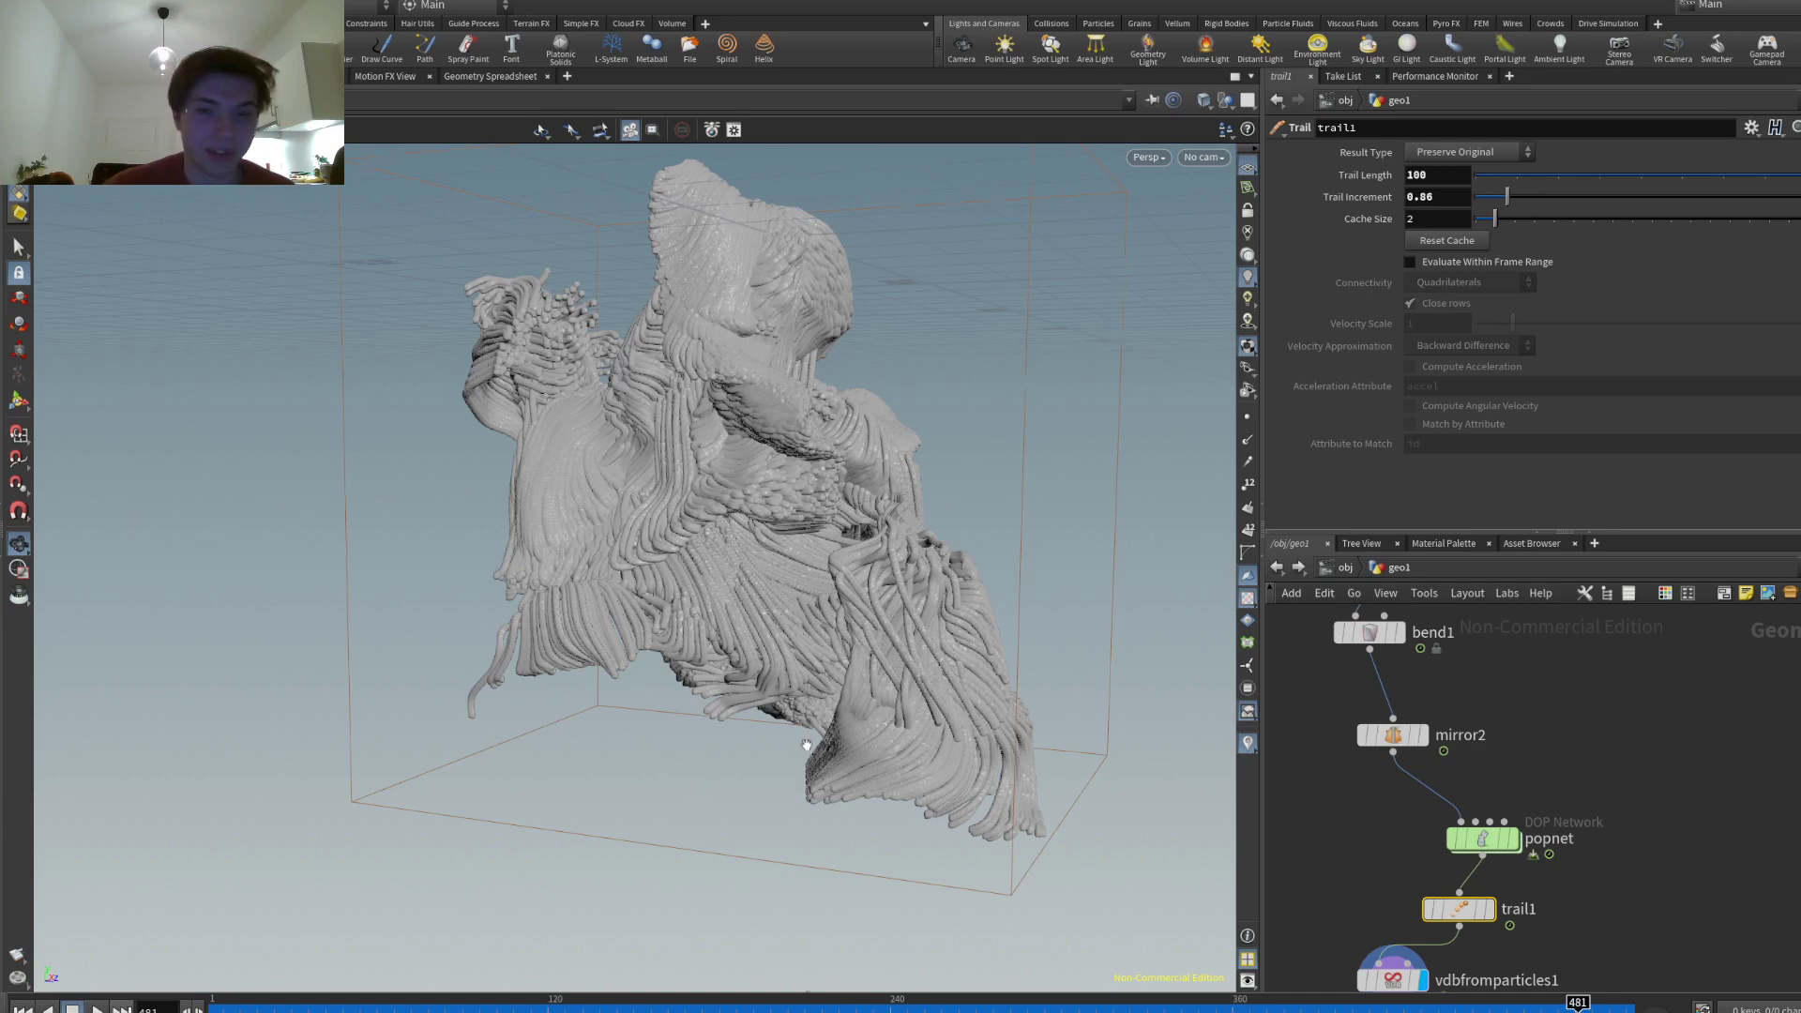
scroll(806, 746, "up", 3)
left_click_drag(721, 718, 563, 582)
left_click_drag(804, 703, 475, 716)
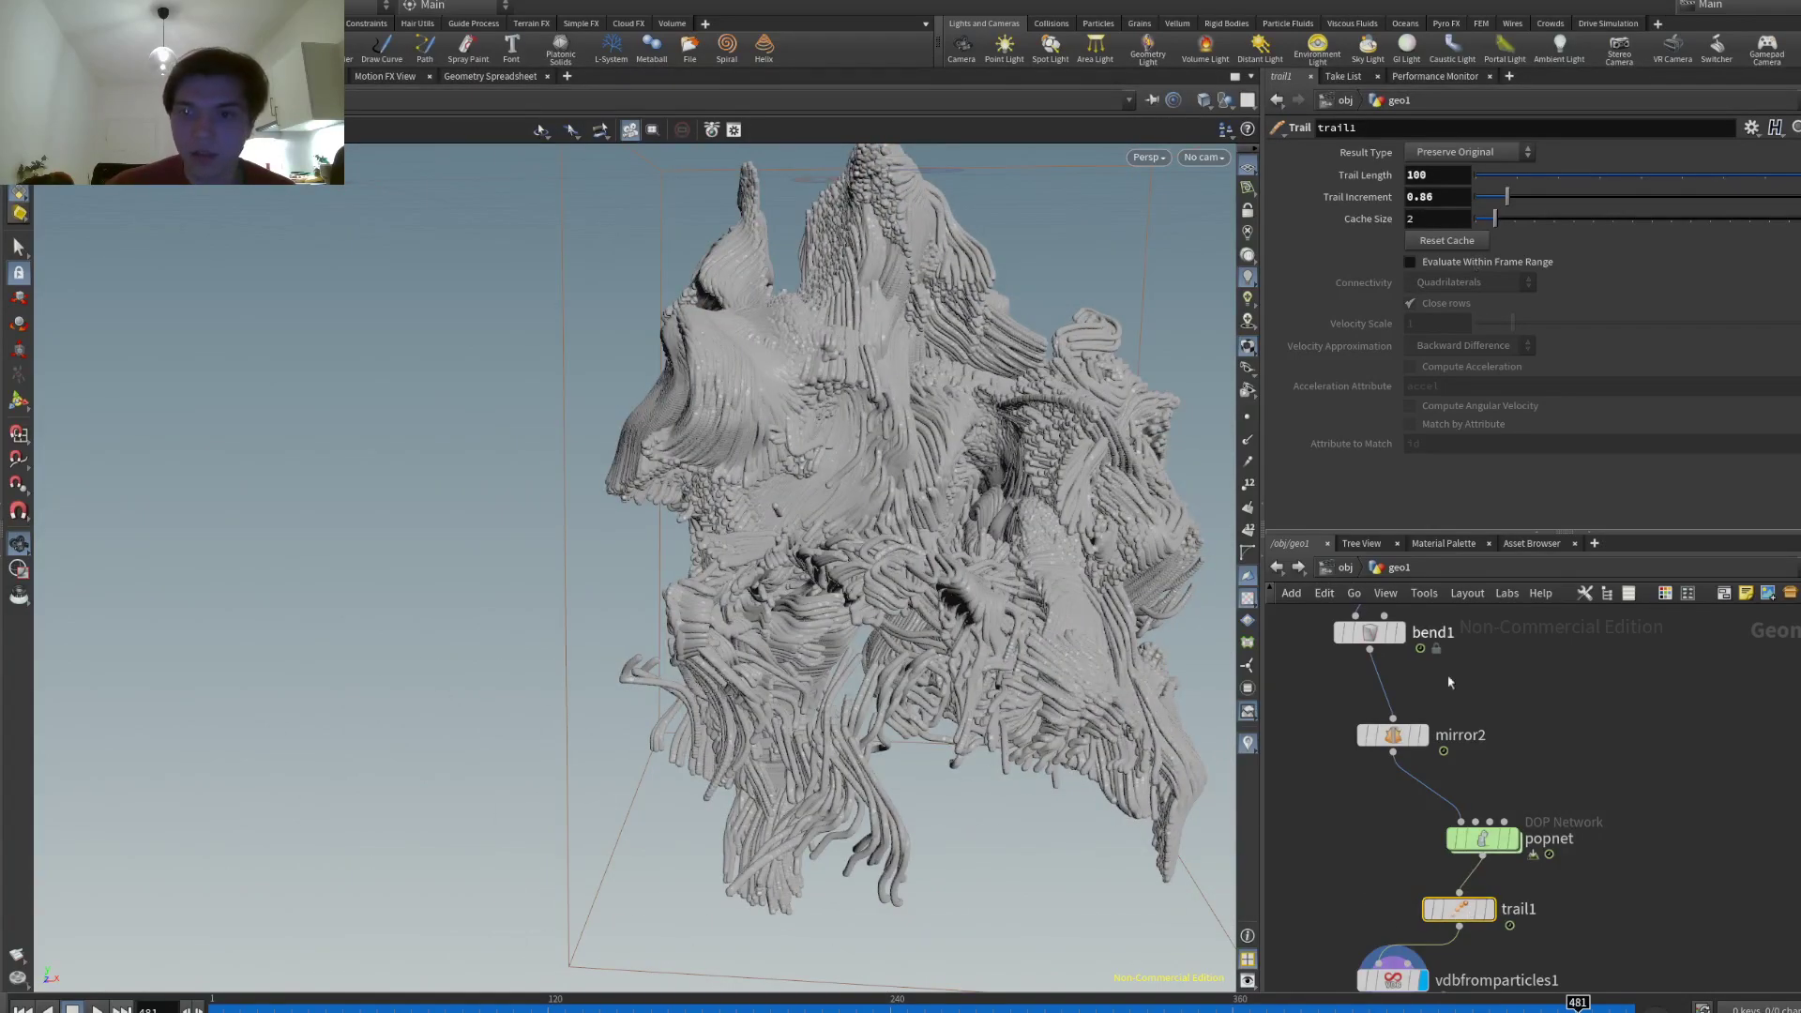
- Set vdbfromparticles1's point radius scale to 0.08 and inspect the thinner, hair-like strands
left_click(1394, 978)
left_click_drag(1173, 488, 1110, 450)
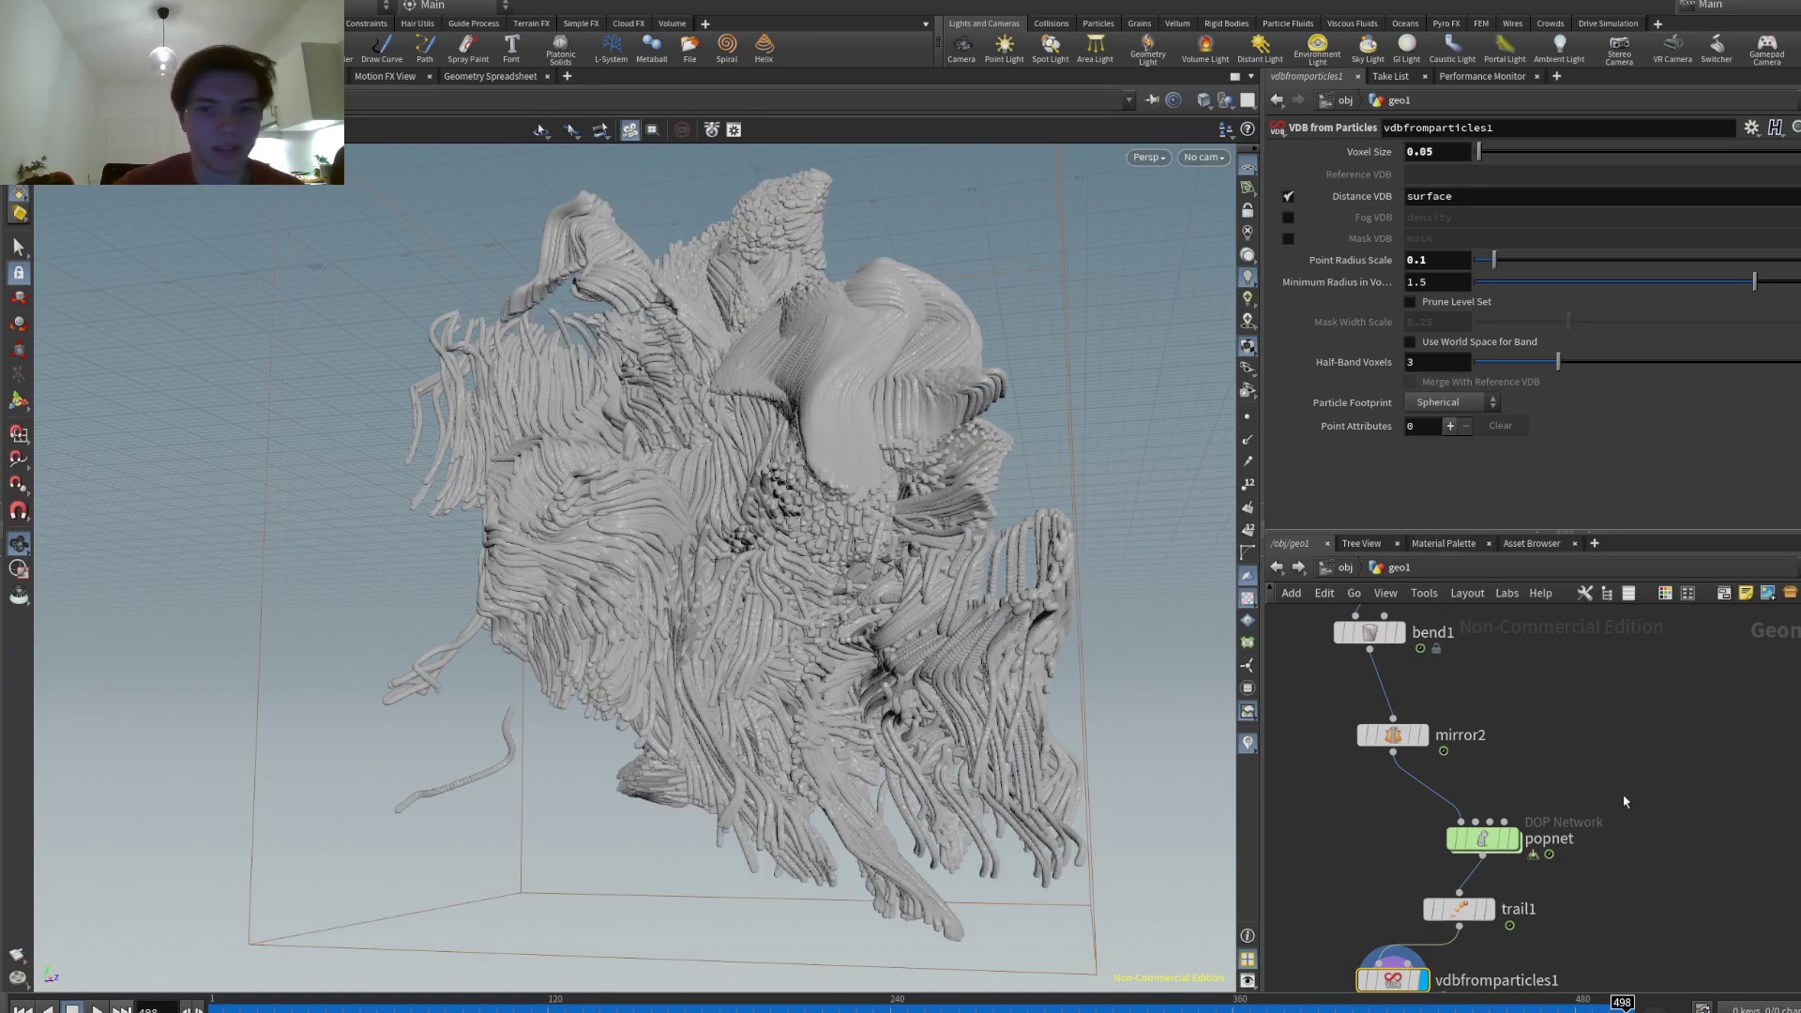
left_click_drag(938, 450, 665, 476)
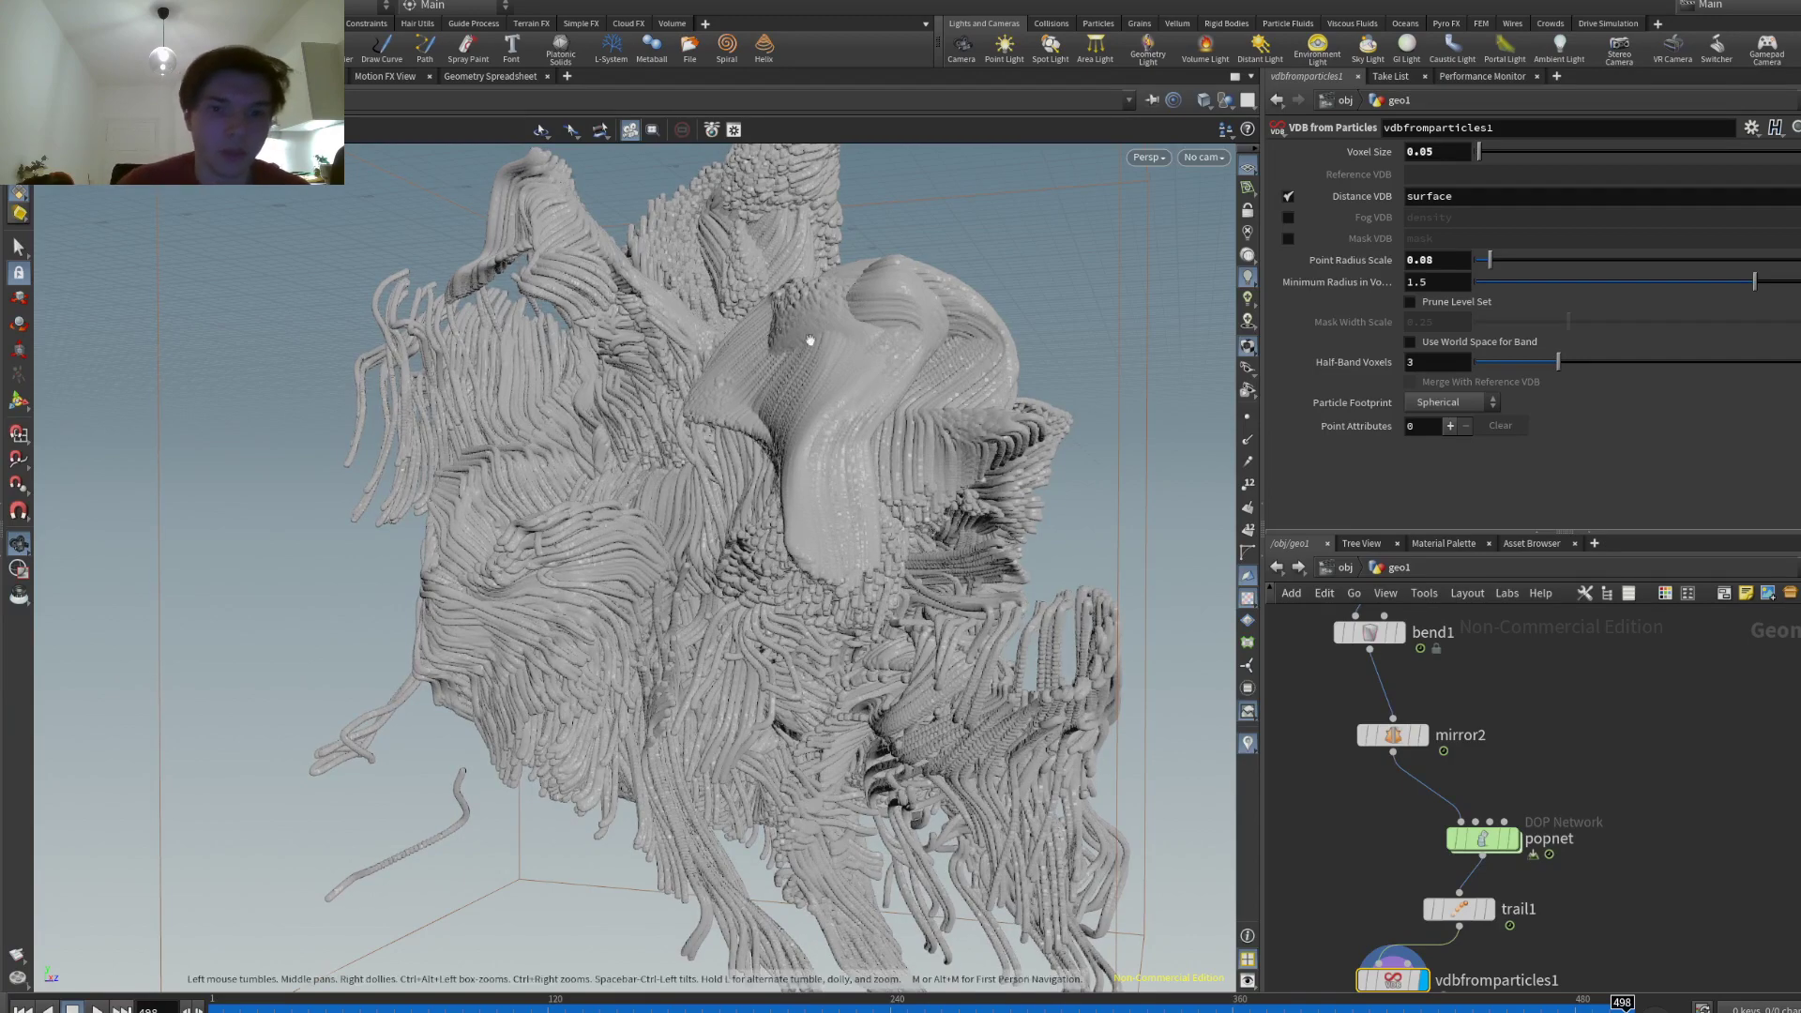
left_click_drag(676, 364, 929, 619)
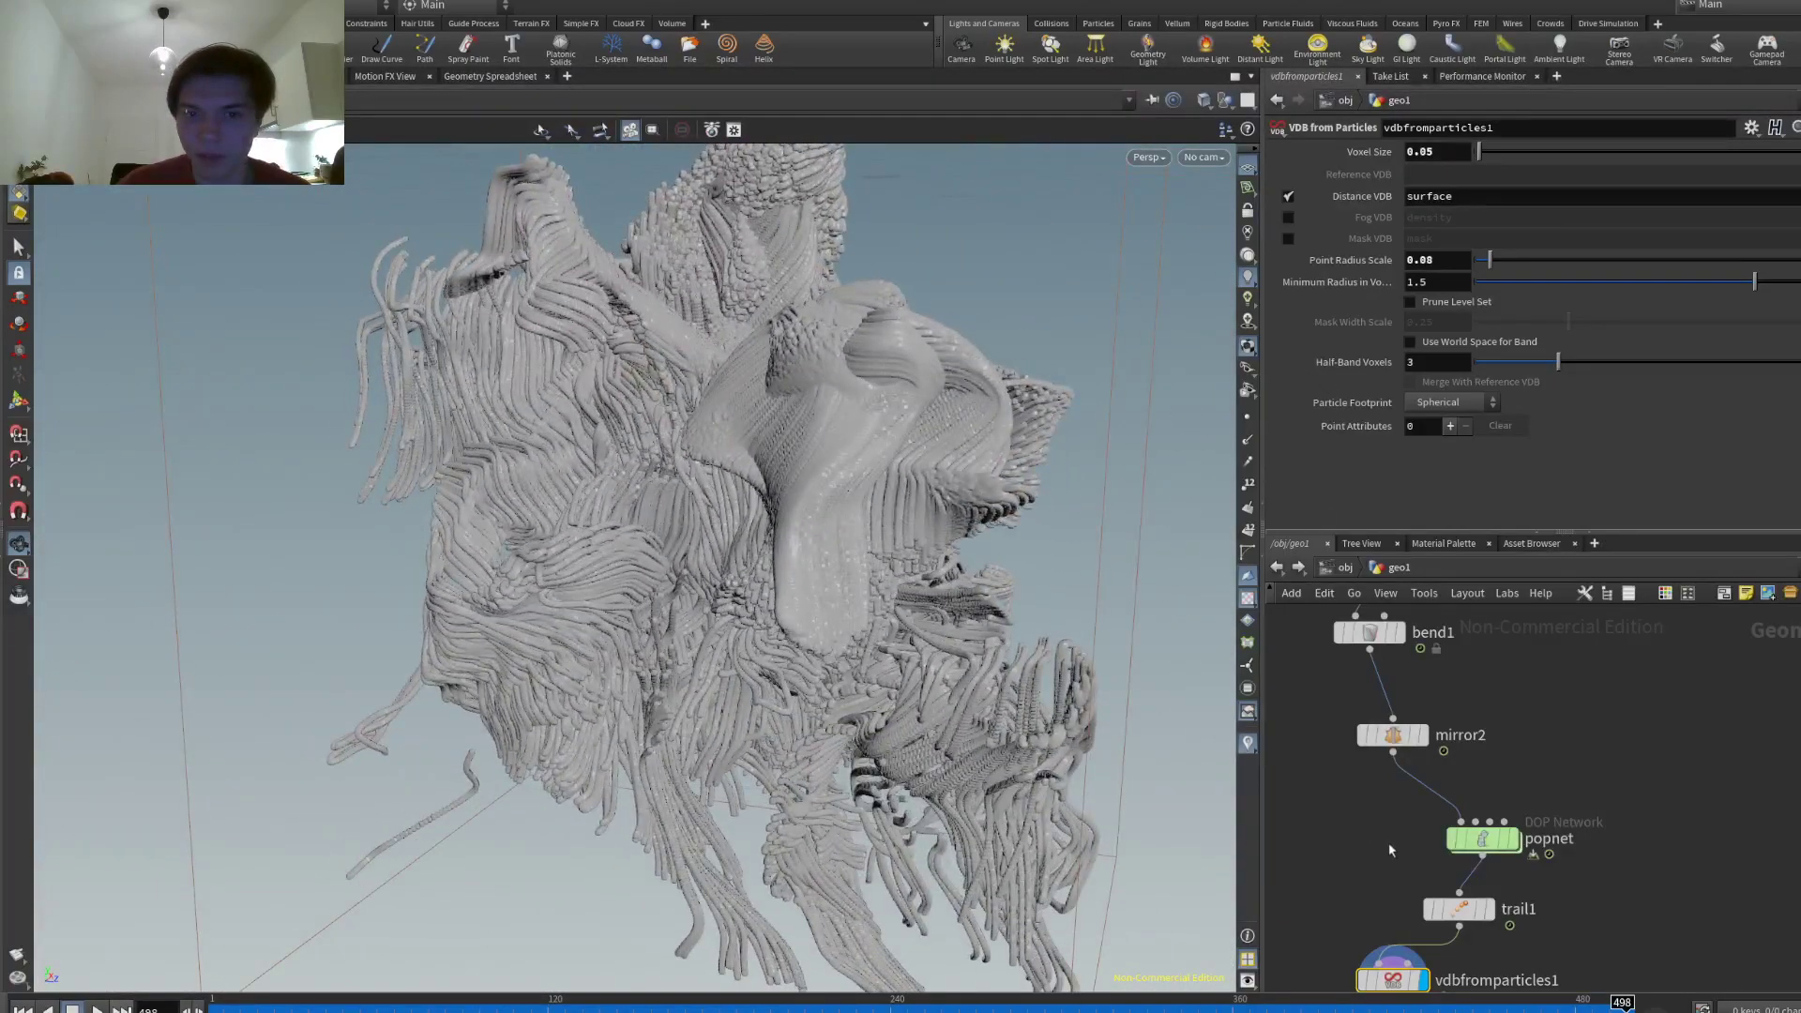
middle_click_drag(1392, 839, 1378, 772)
- Set trail1's trail length to 50 and display the raw trail curves
left_click(1445, 834)
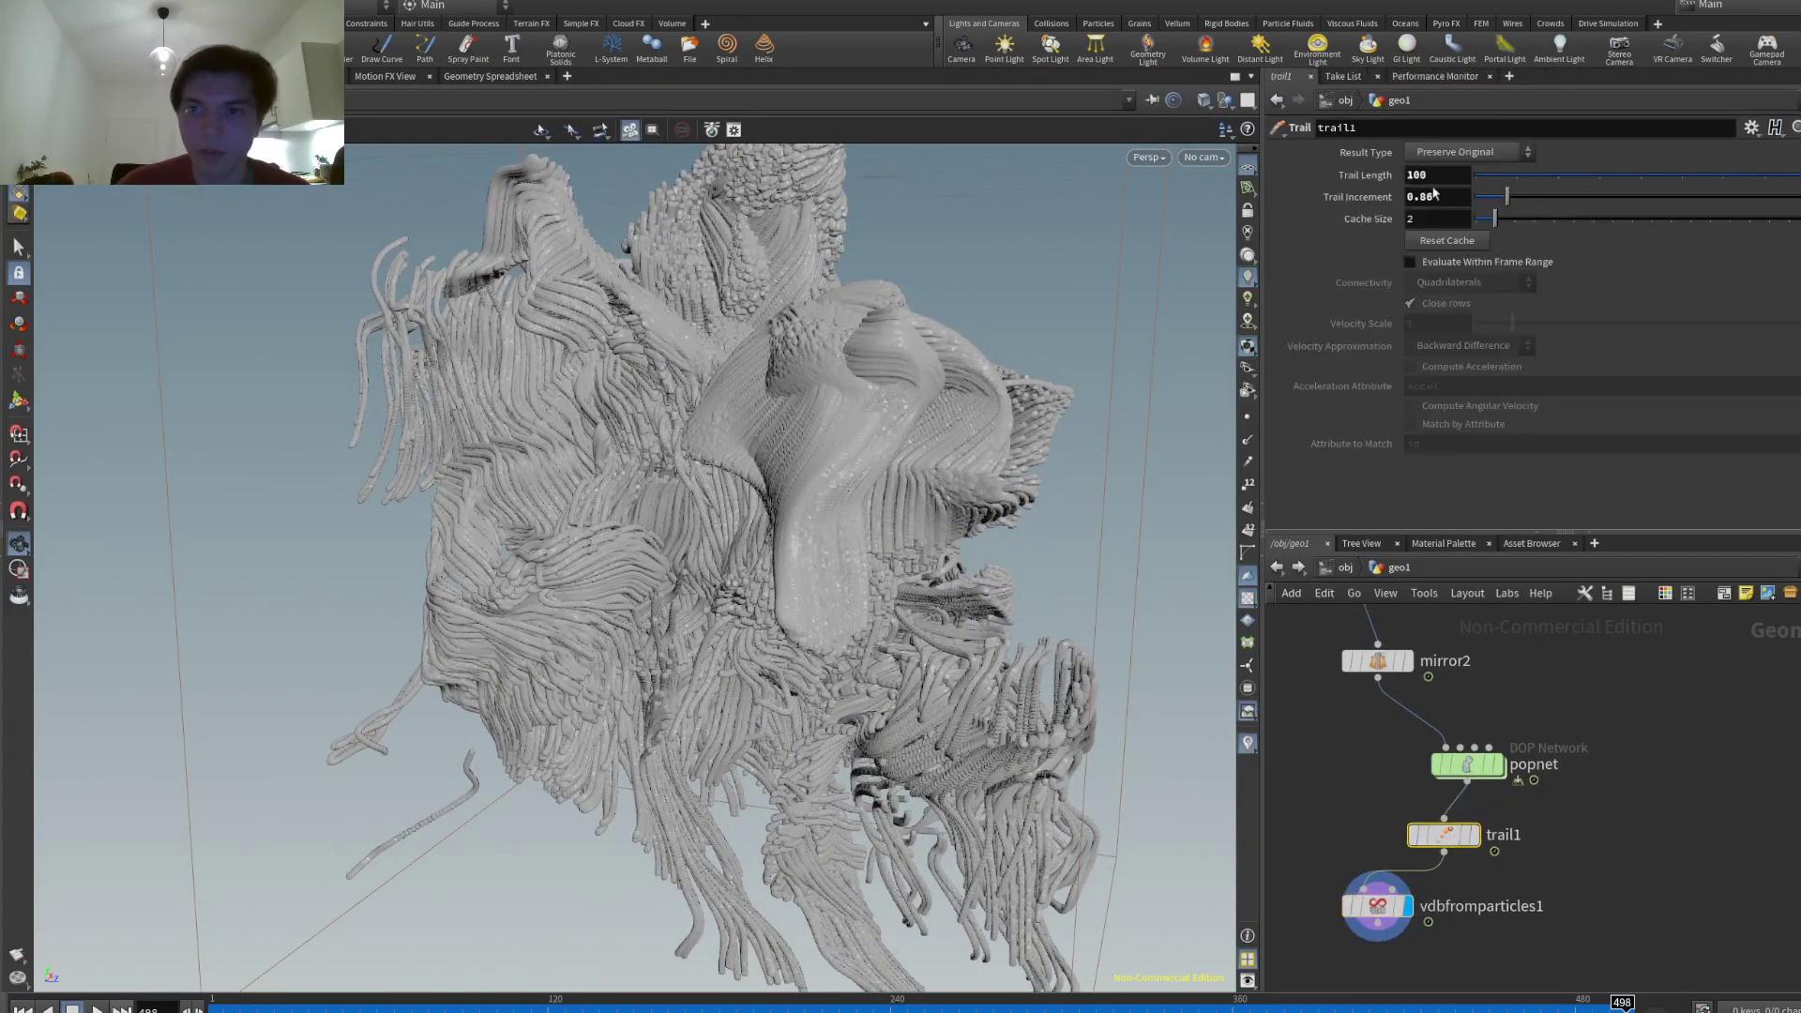
left_click(1426, 176)
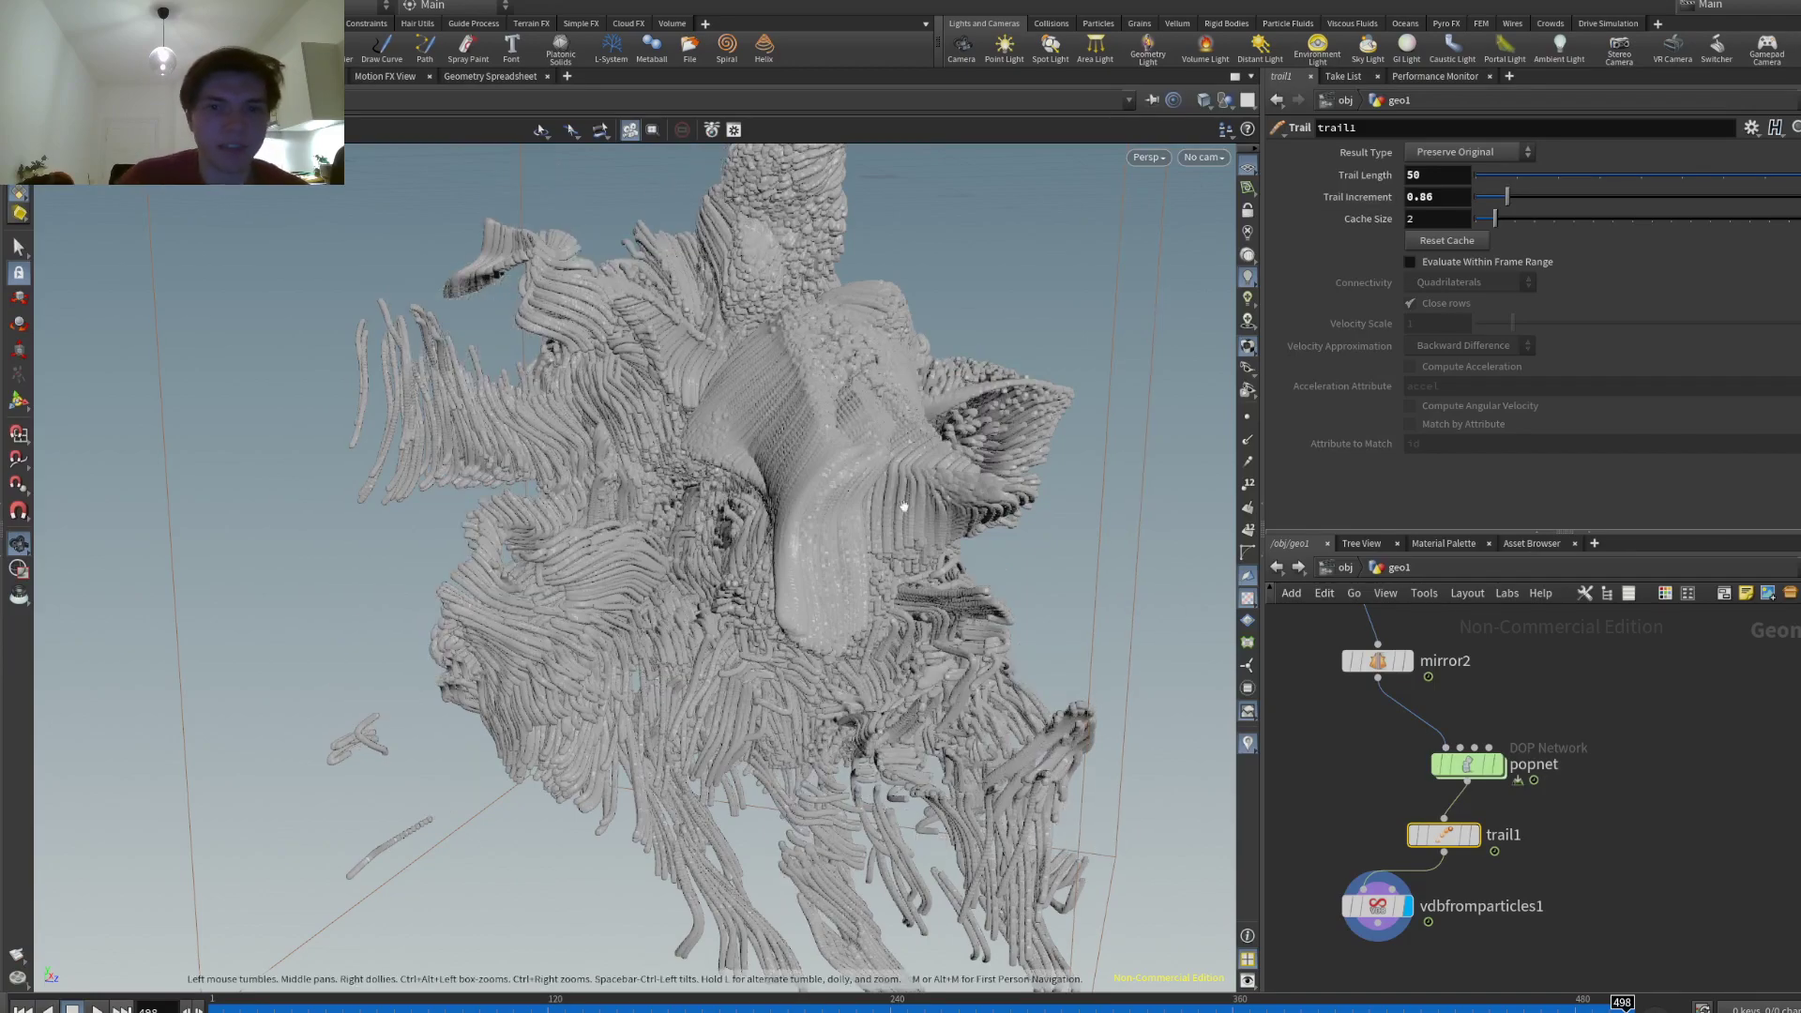
left_click_drag(793, 442, 912, 509)
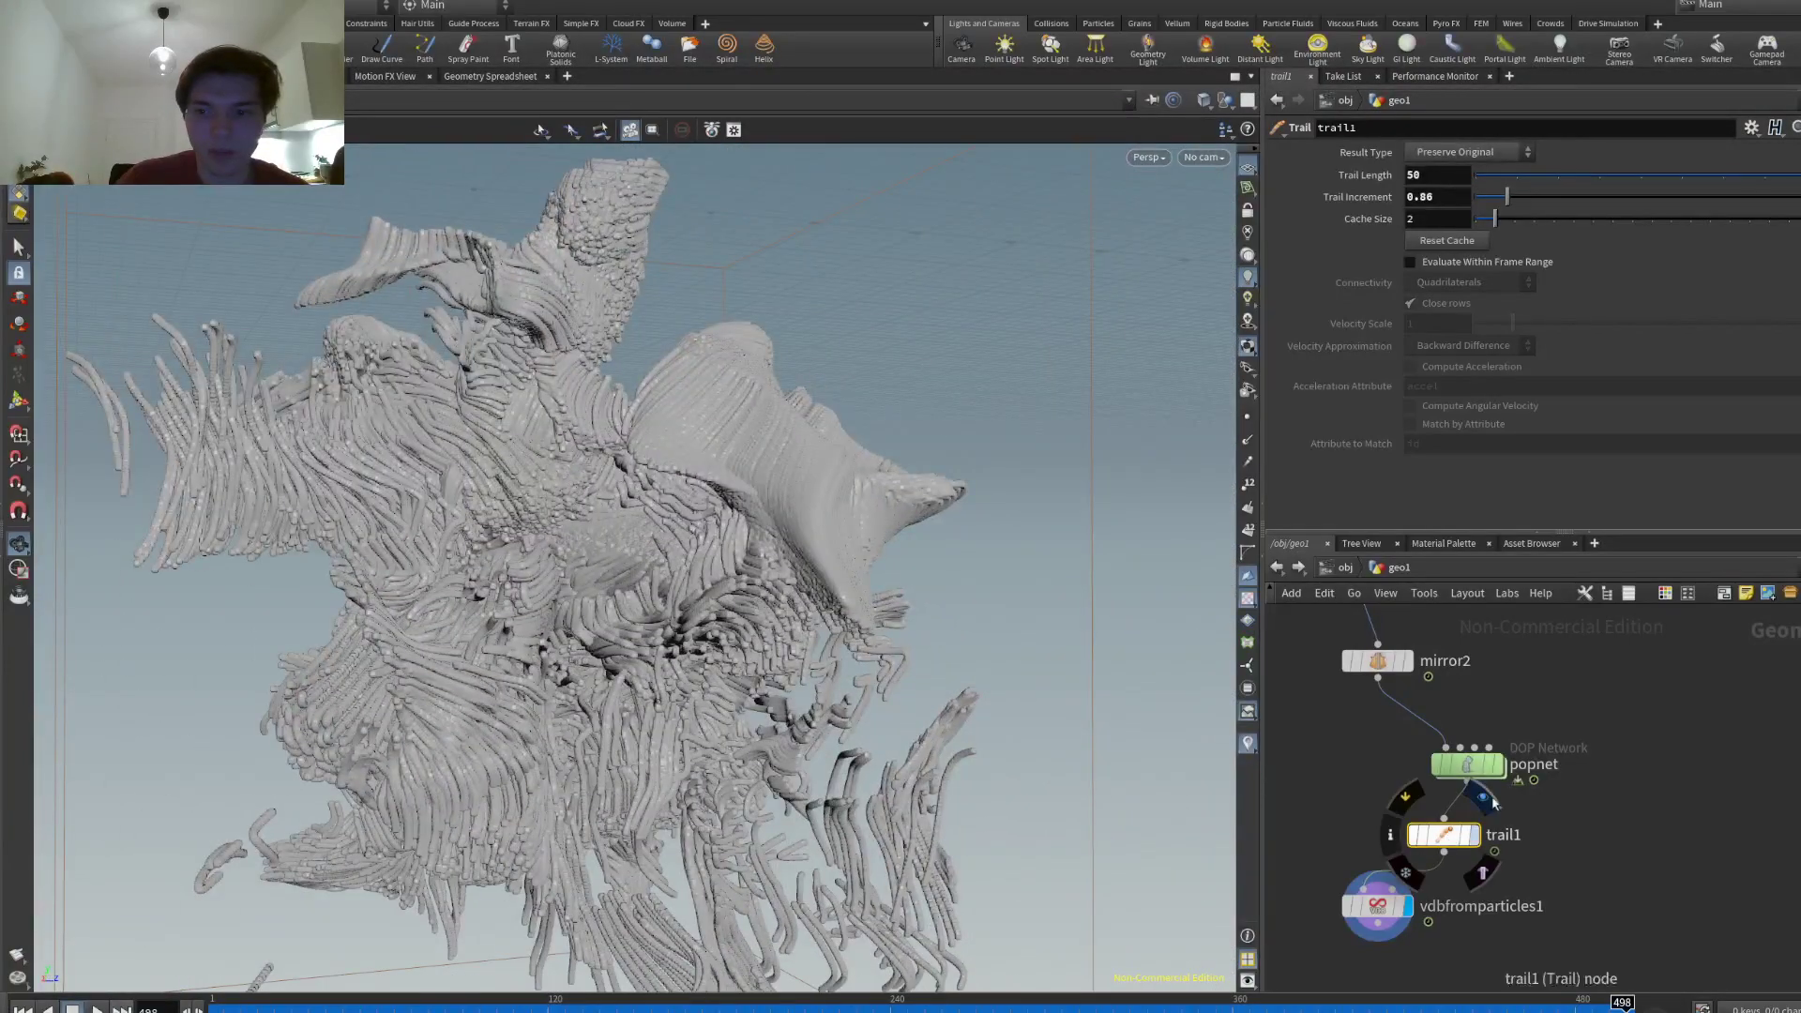
left_click(1473, 834)
left_click_drag(713, 545, 656, 563)
- Set the trail increment to 2 and inspect the spaced-out, beaded mesh
left_click_drag(1485, 206, 1584, 196)
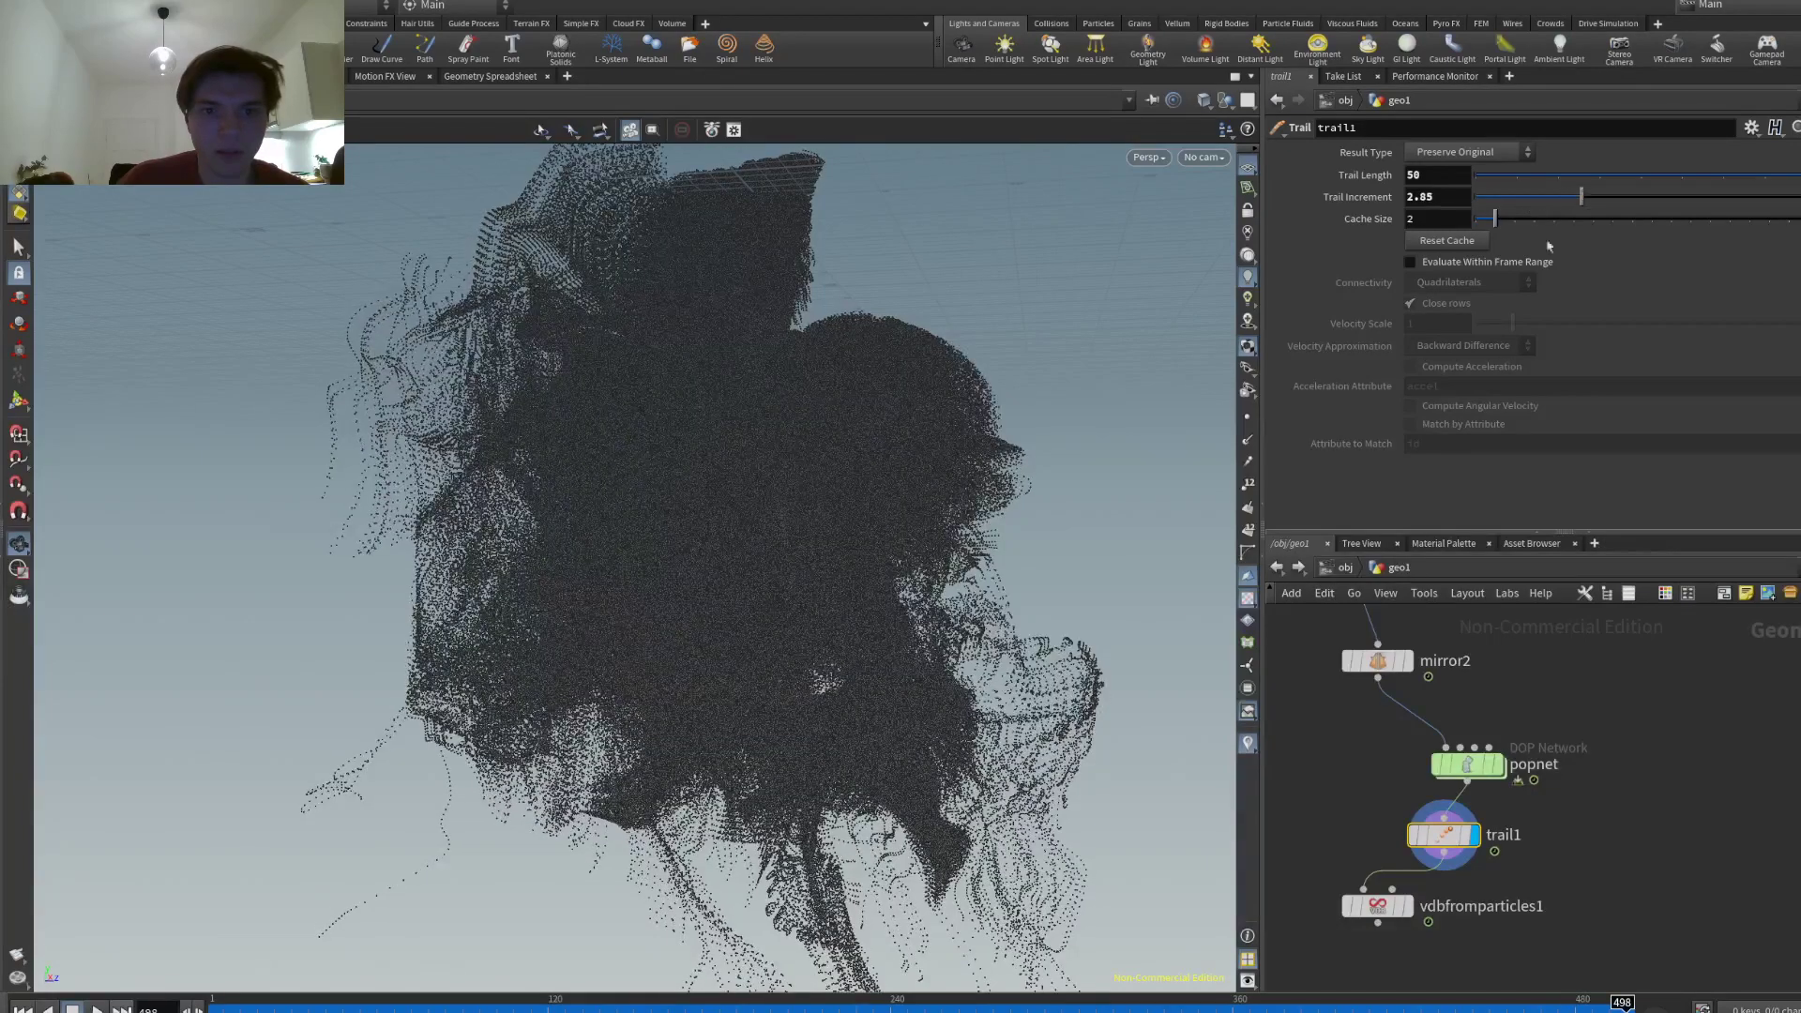
left_click_drag(938, 375, 1051, 378)
mouse_move(1395, 898)
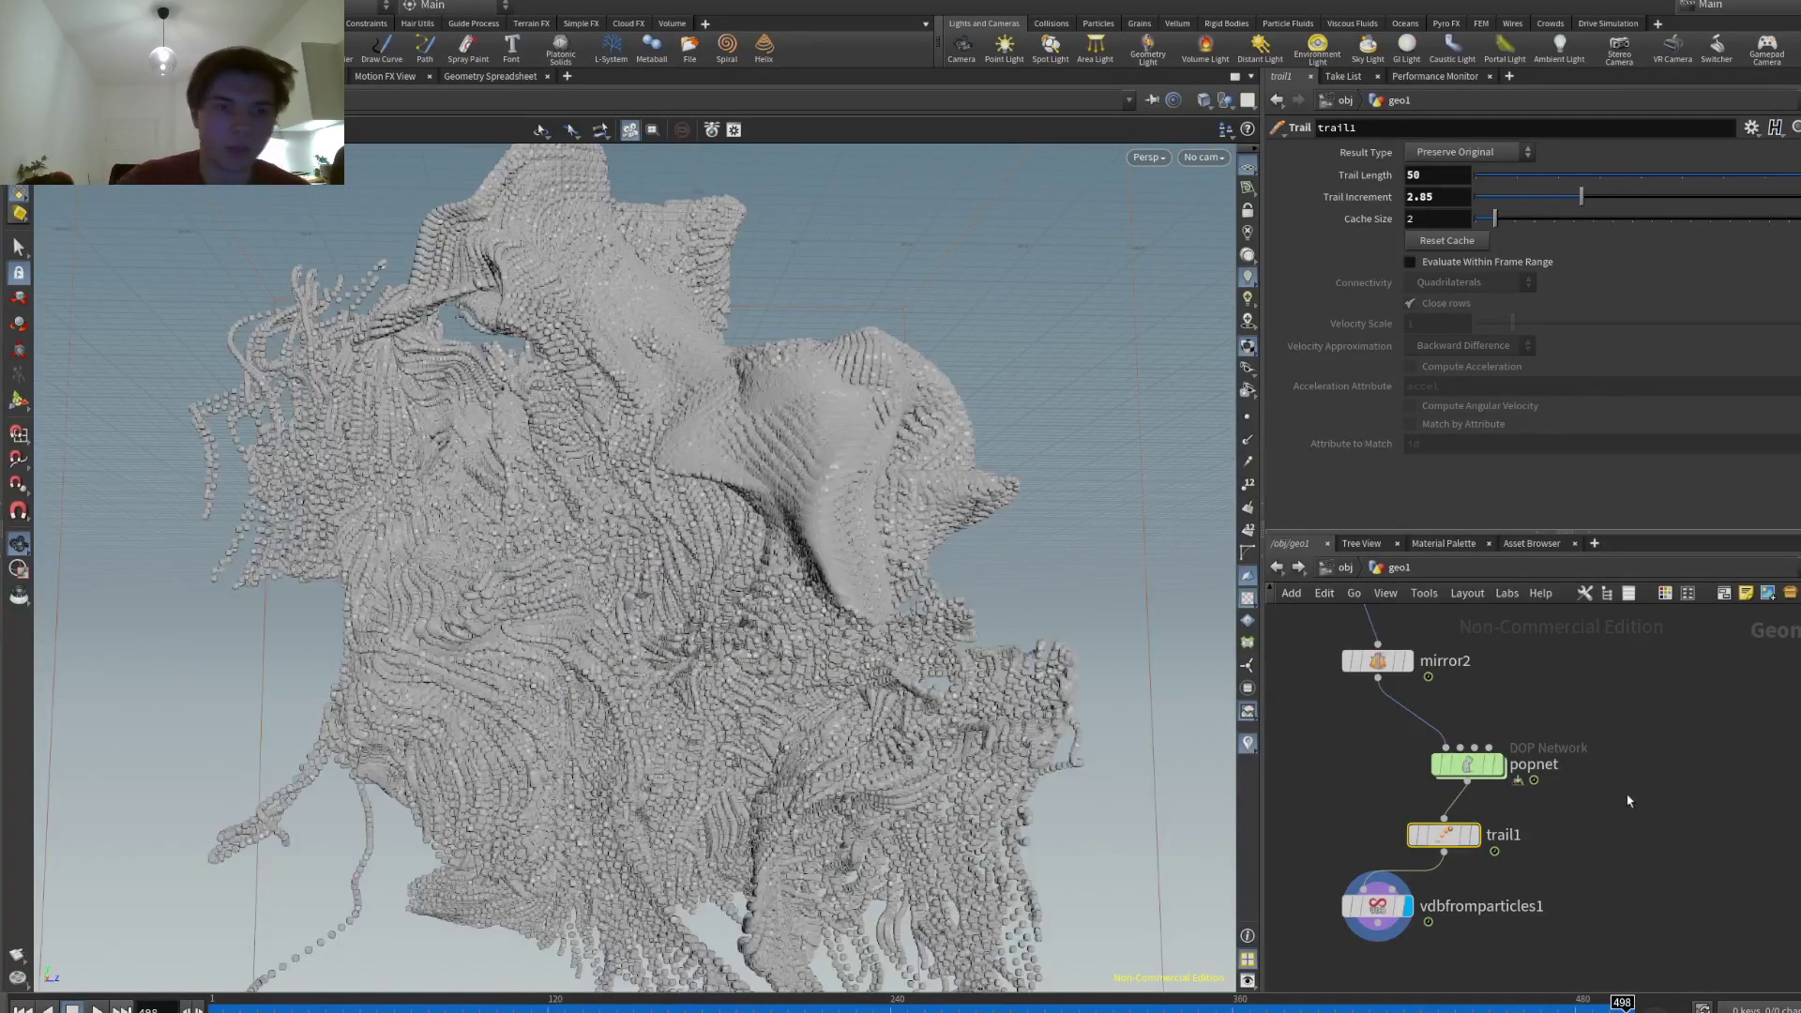
left_click_drag(679, 841, 178, 915)
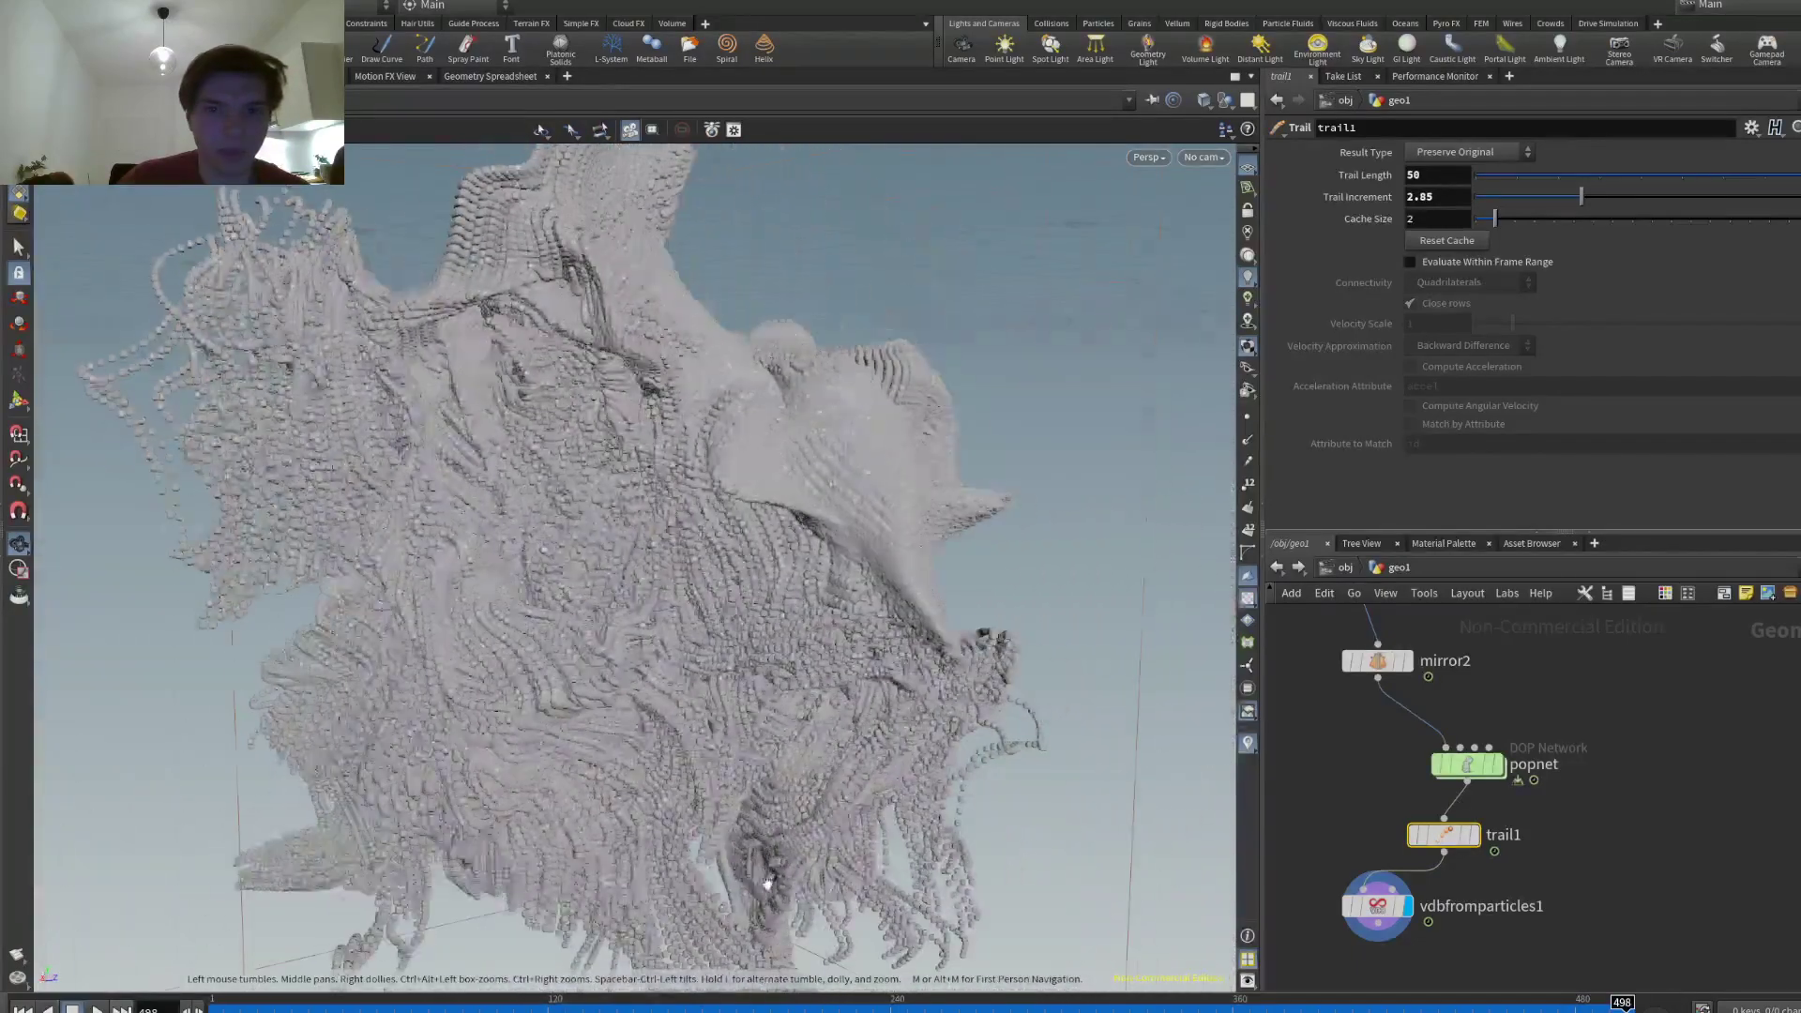
left_click(1451, 194)
type("2")
key("Return")
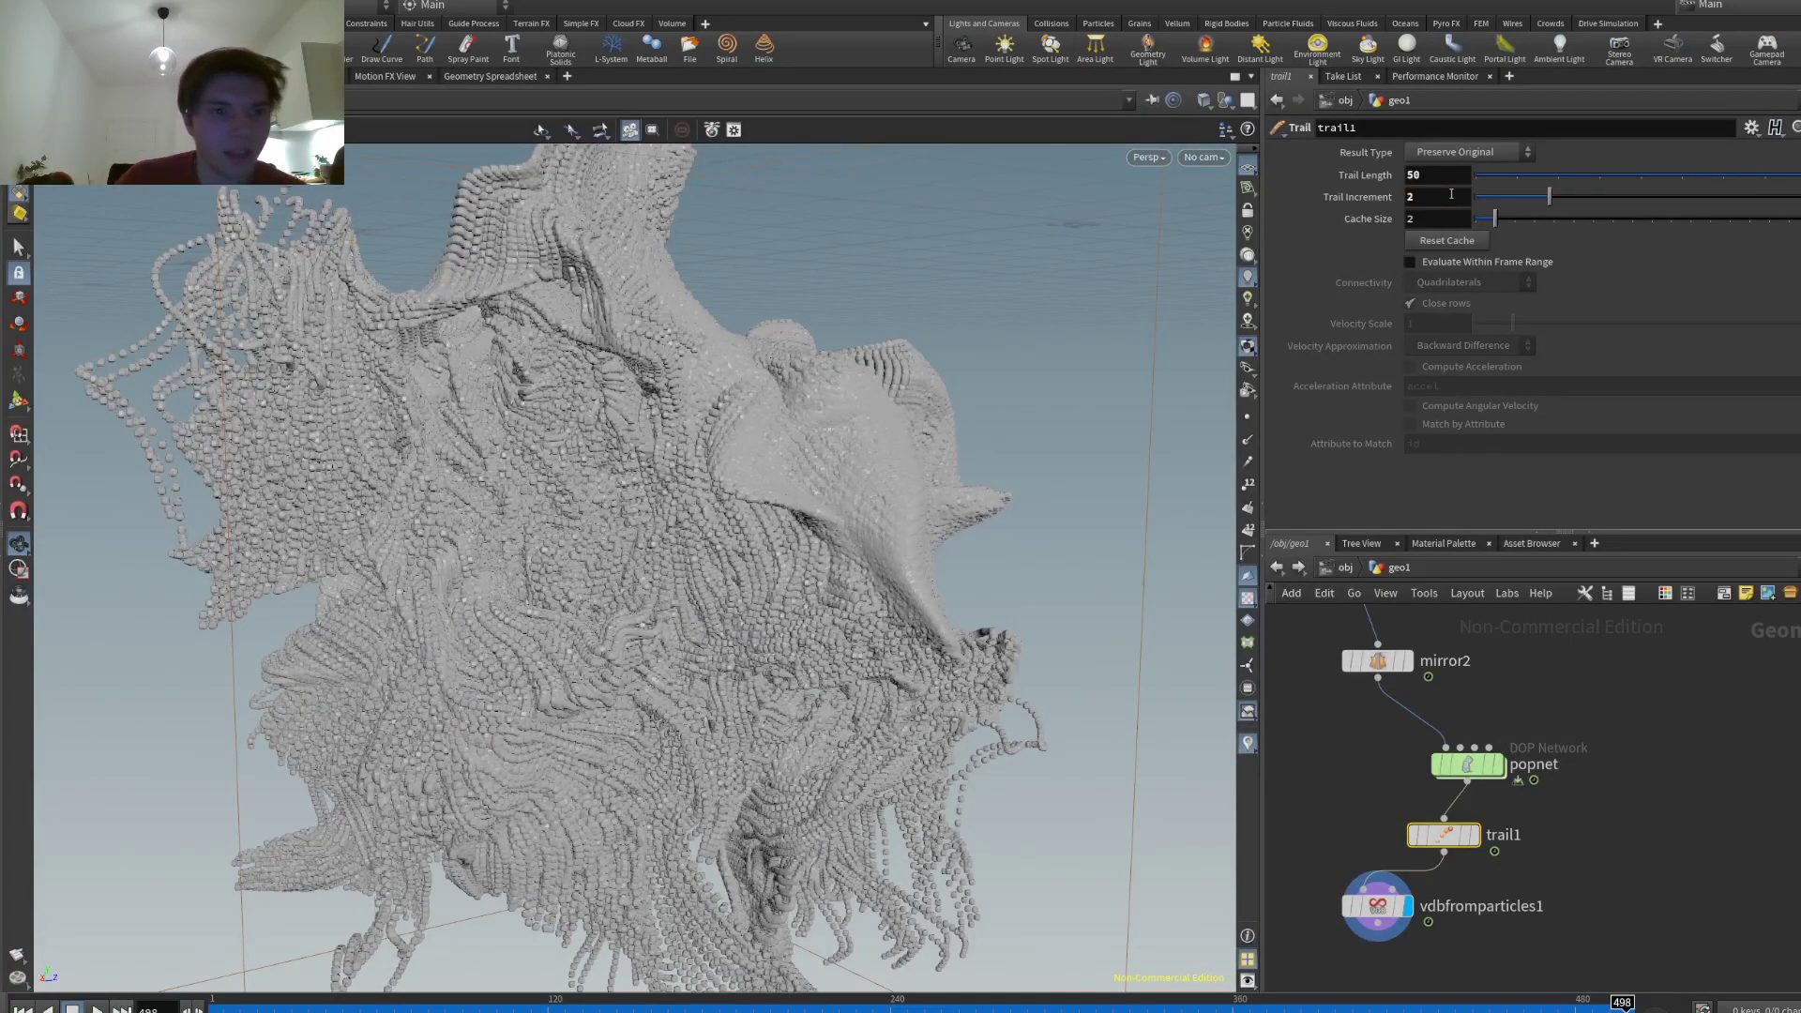
left_click_drag(974, 409, 376, 966)
middle_click_drag(1590, 919, 1598, 843)
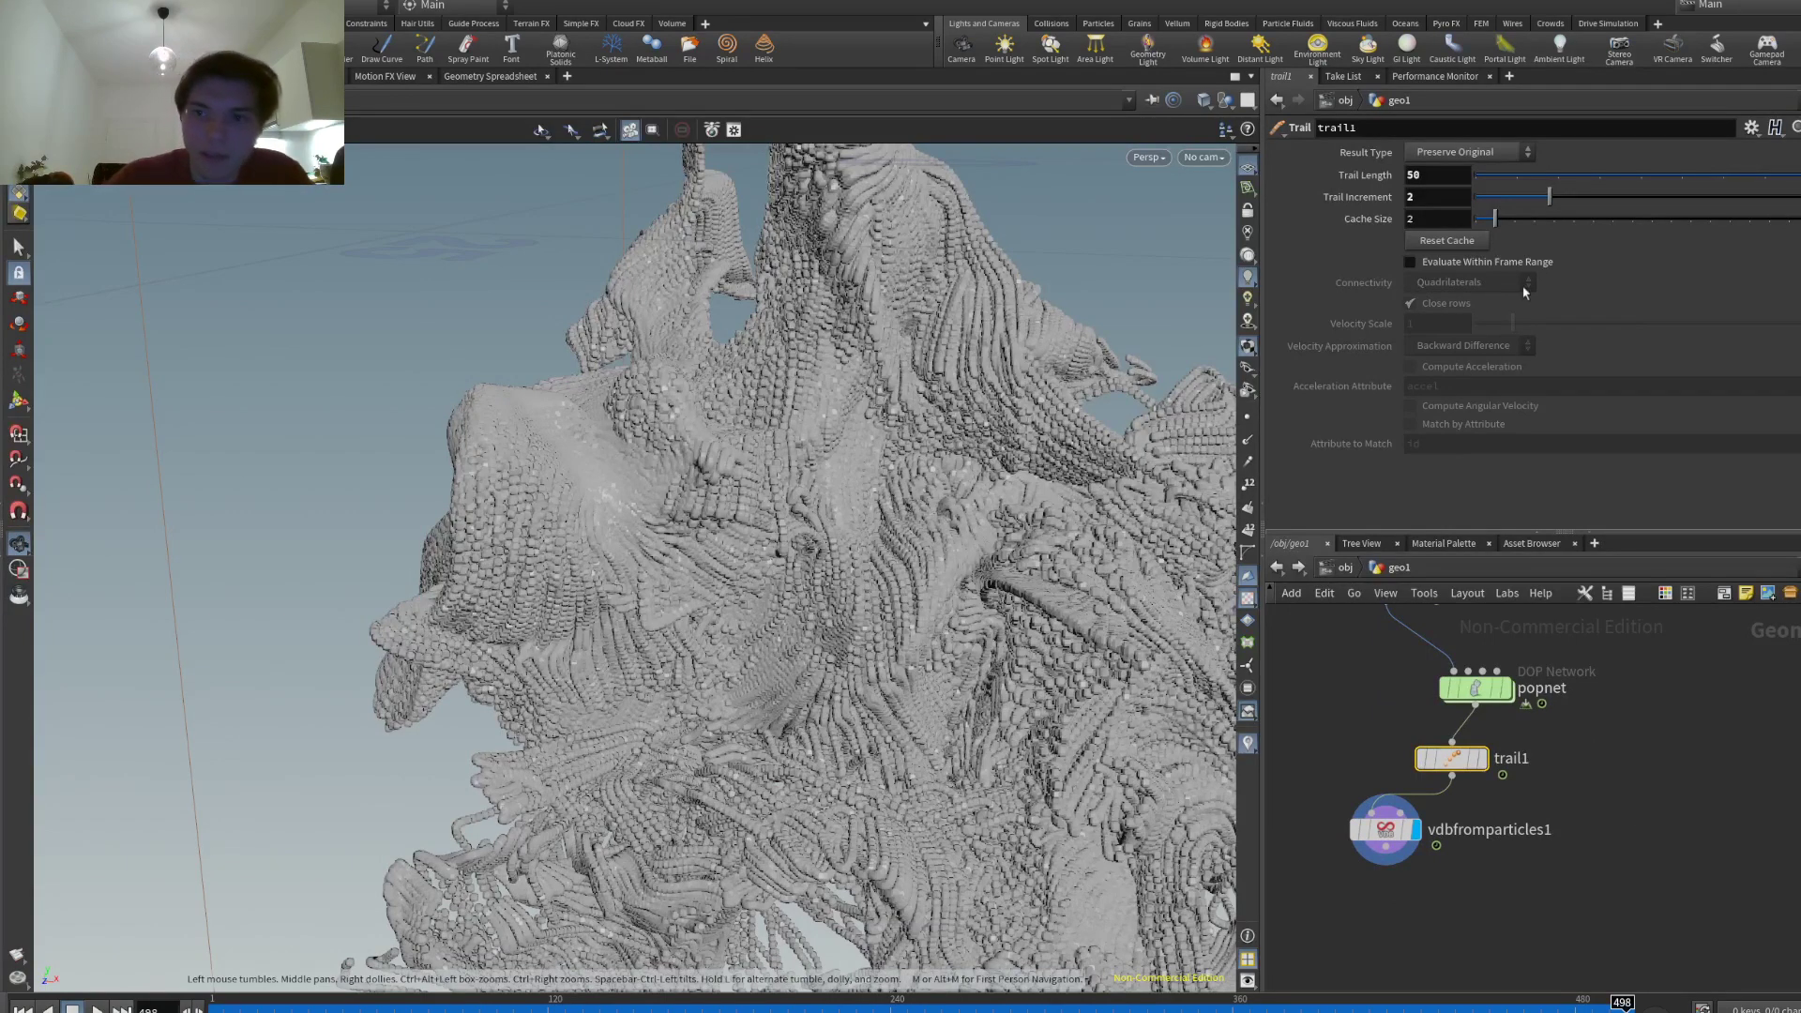
- Add and display a VDB Smooth node (Mean Value, 4 iterations), followed by VDB Segment by Connectivity
left_click(1375, 930)
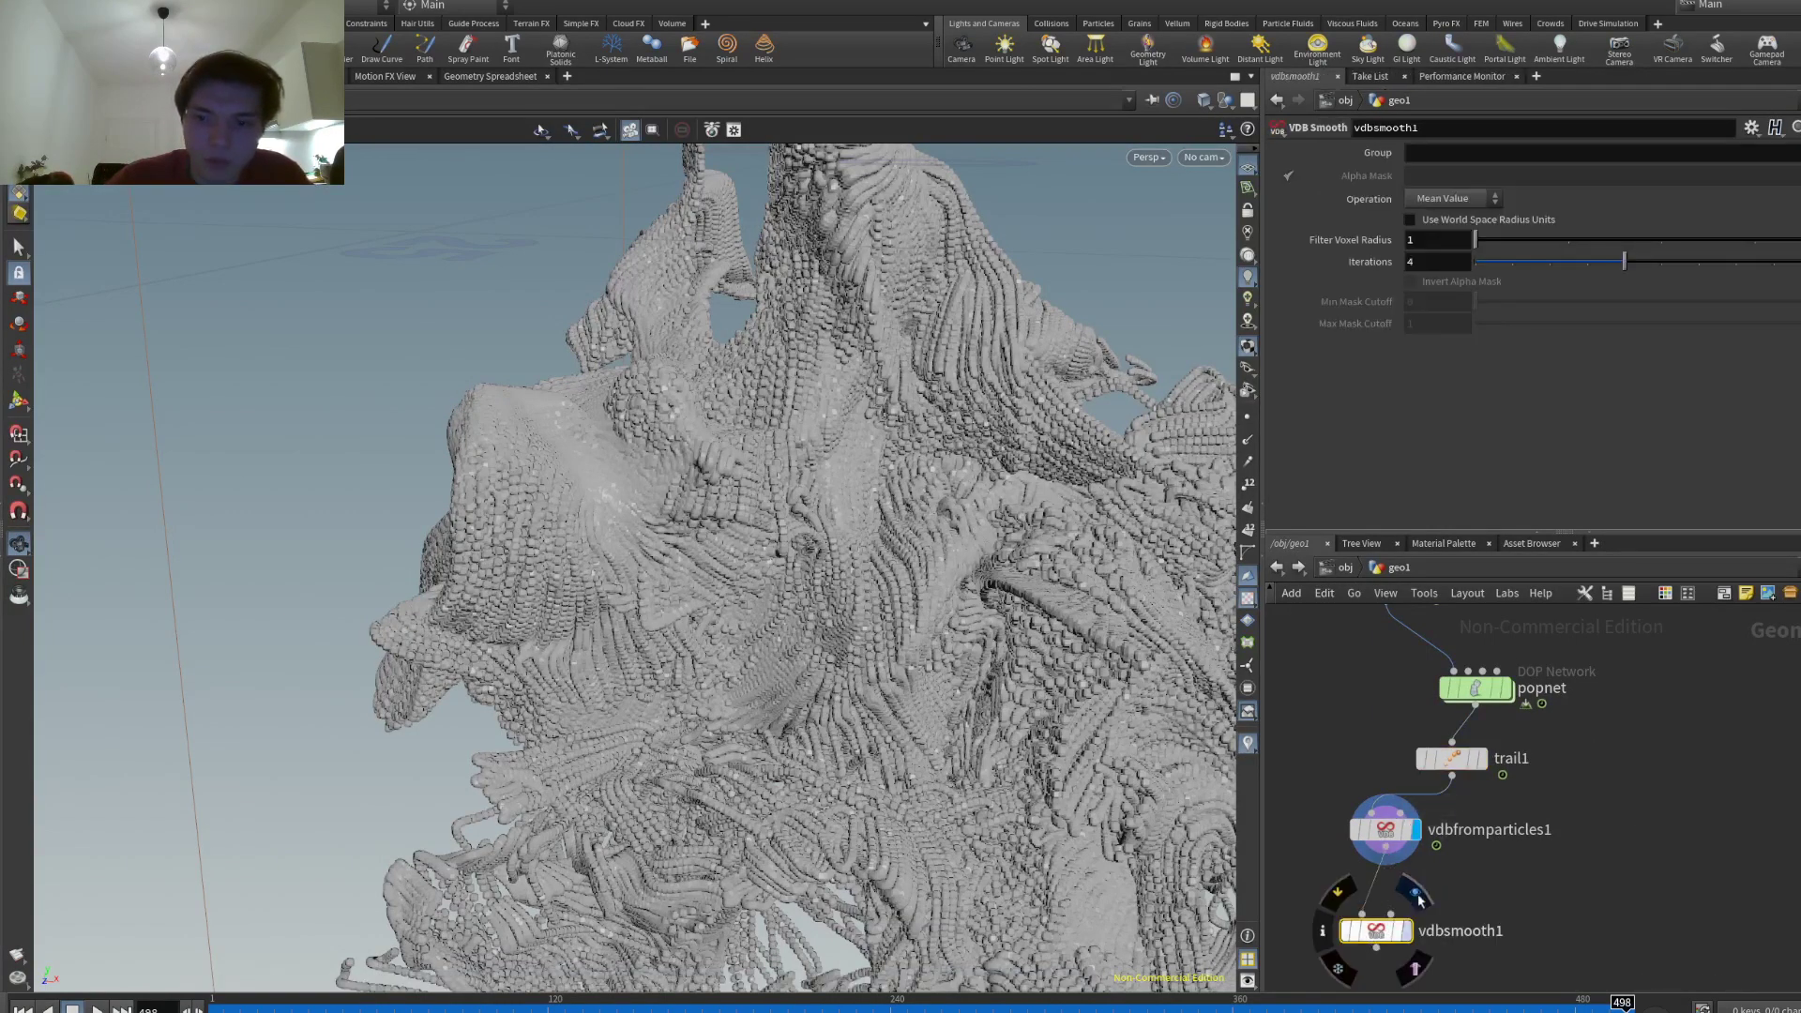
left_click(1408, 931)
left_click_drag(938, 563, 834, 757)
left_click_drag(1376, 931, 1496, 900)
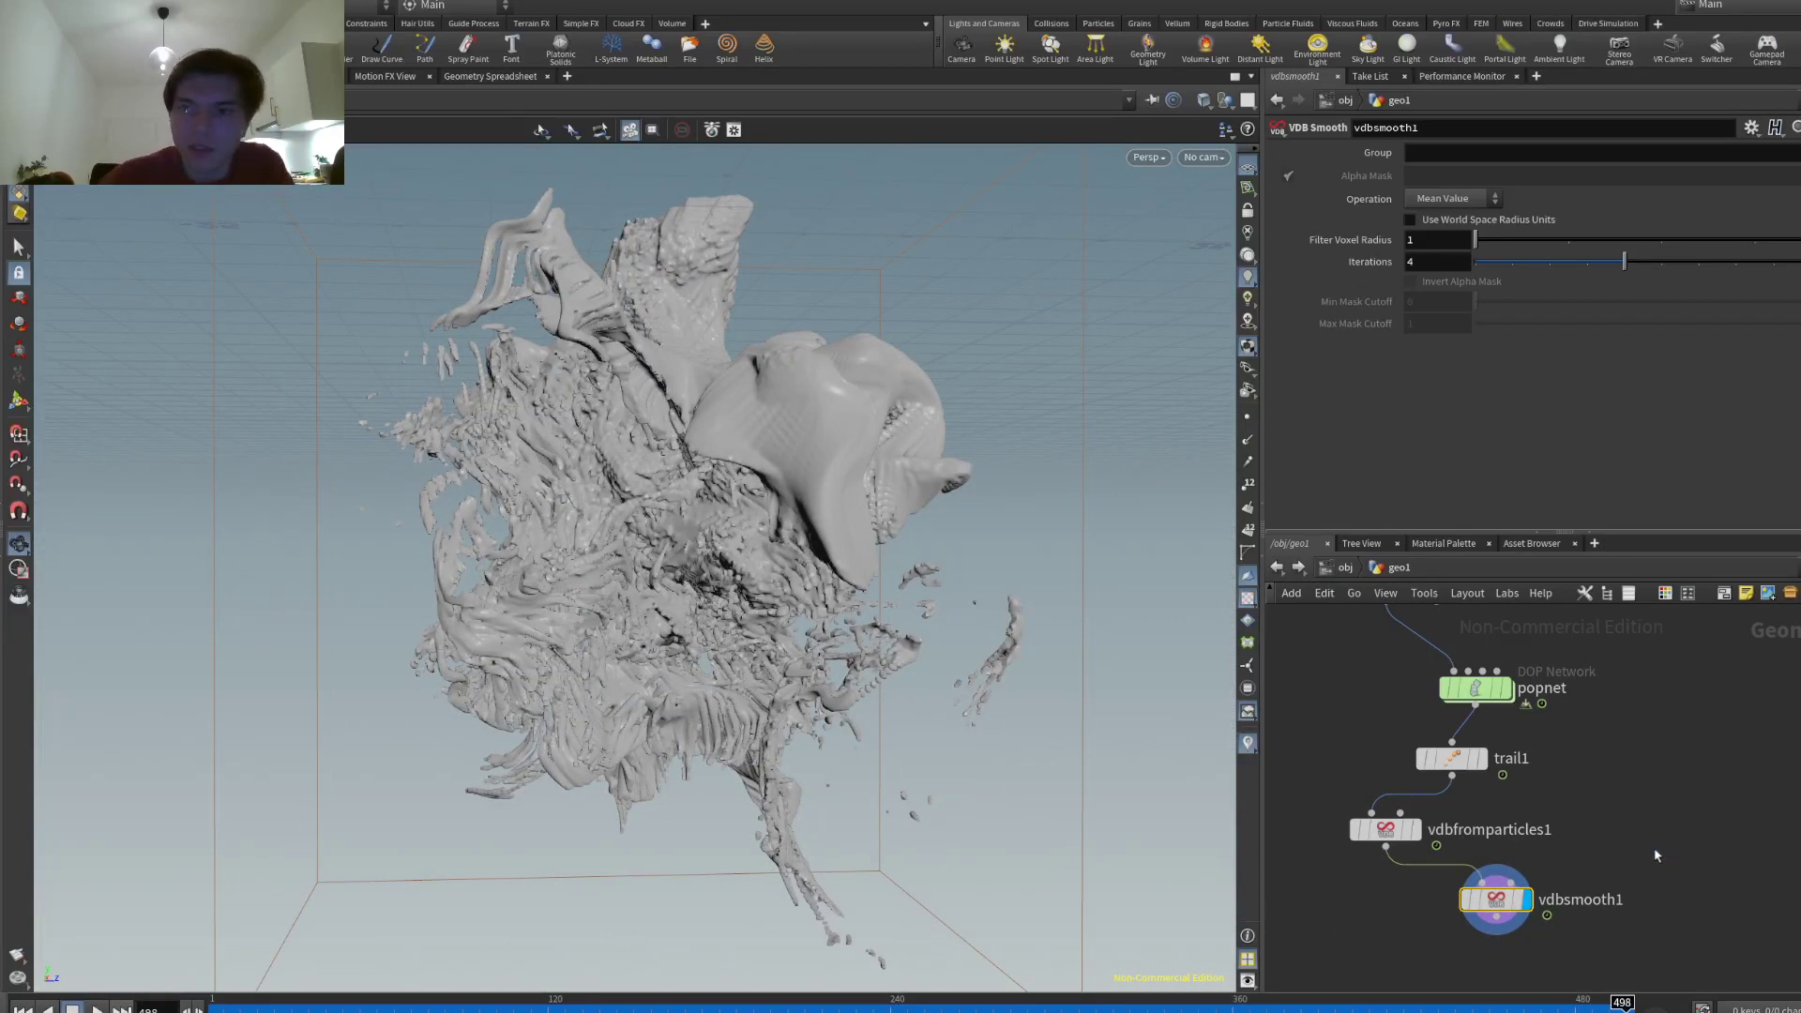
left_click(1650, 871)
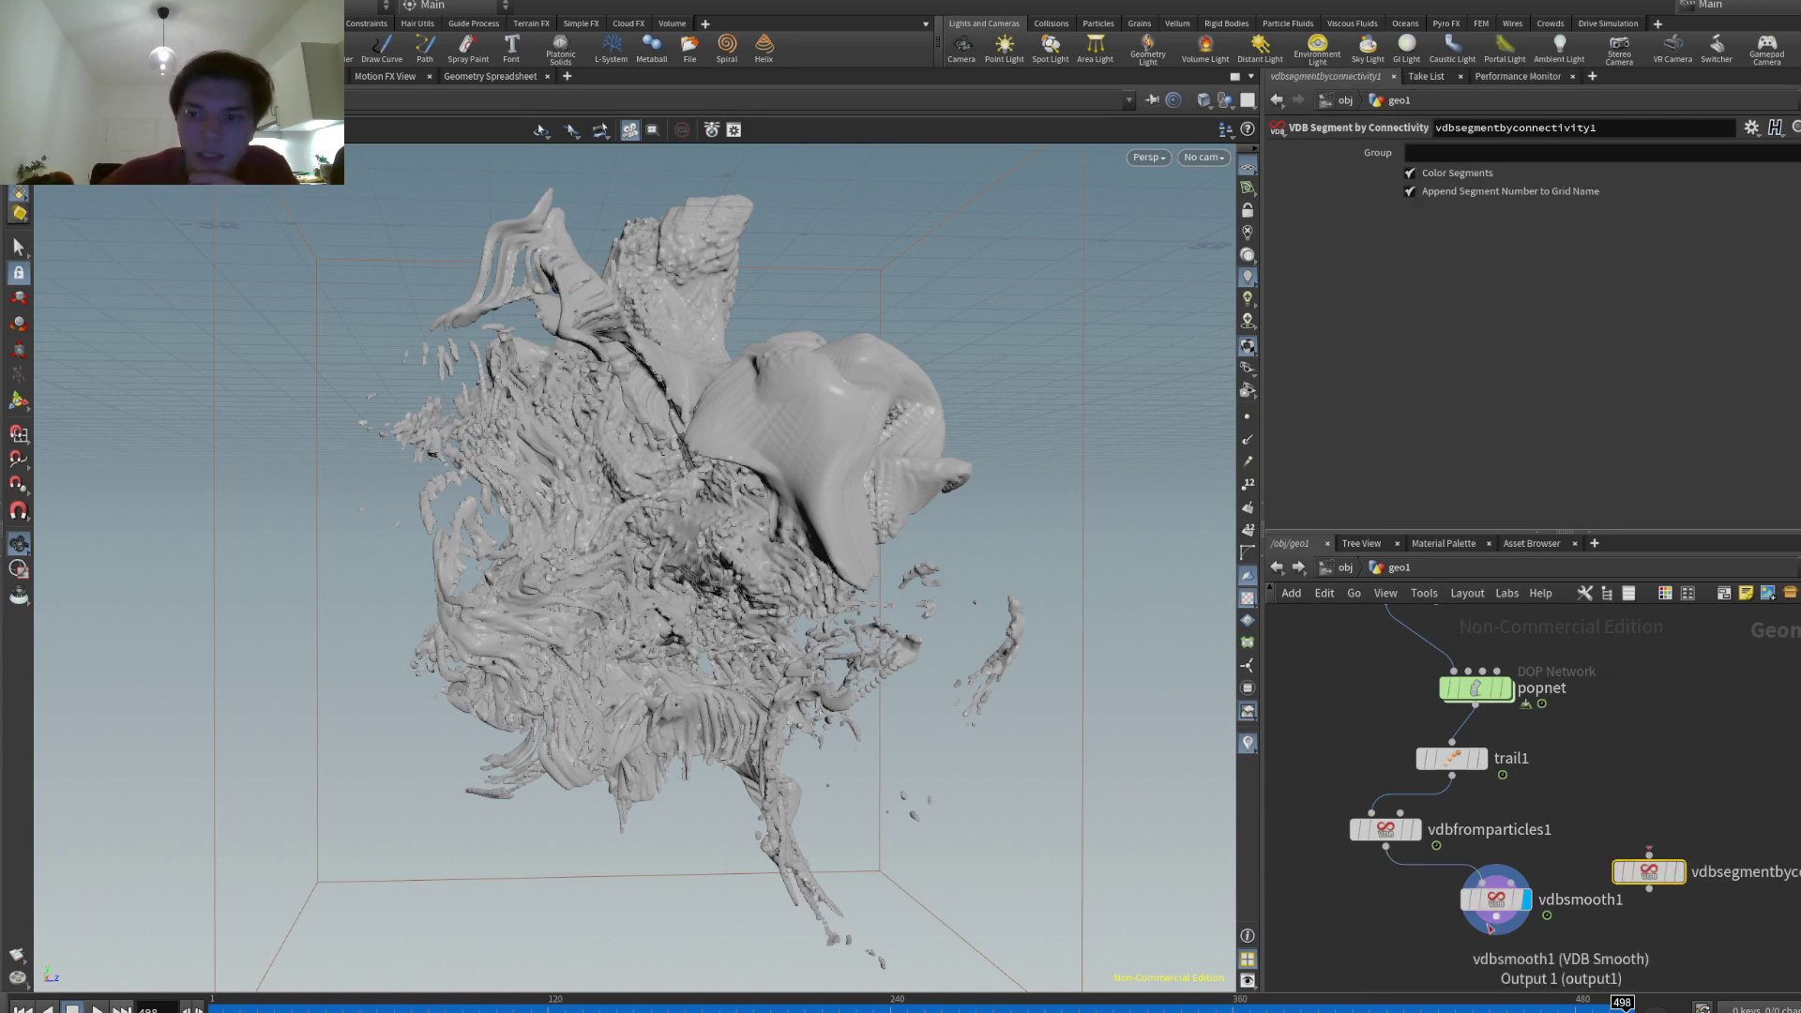
left_click(1594, 927)
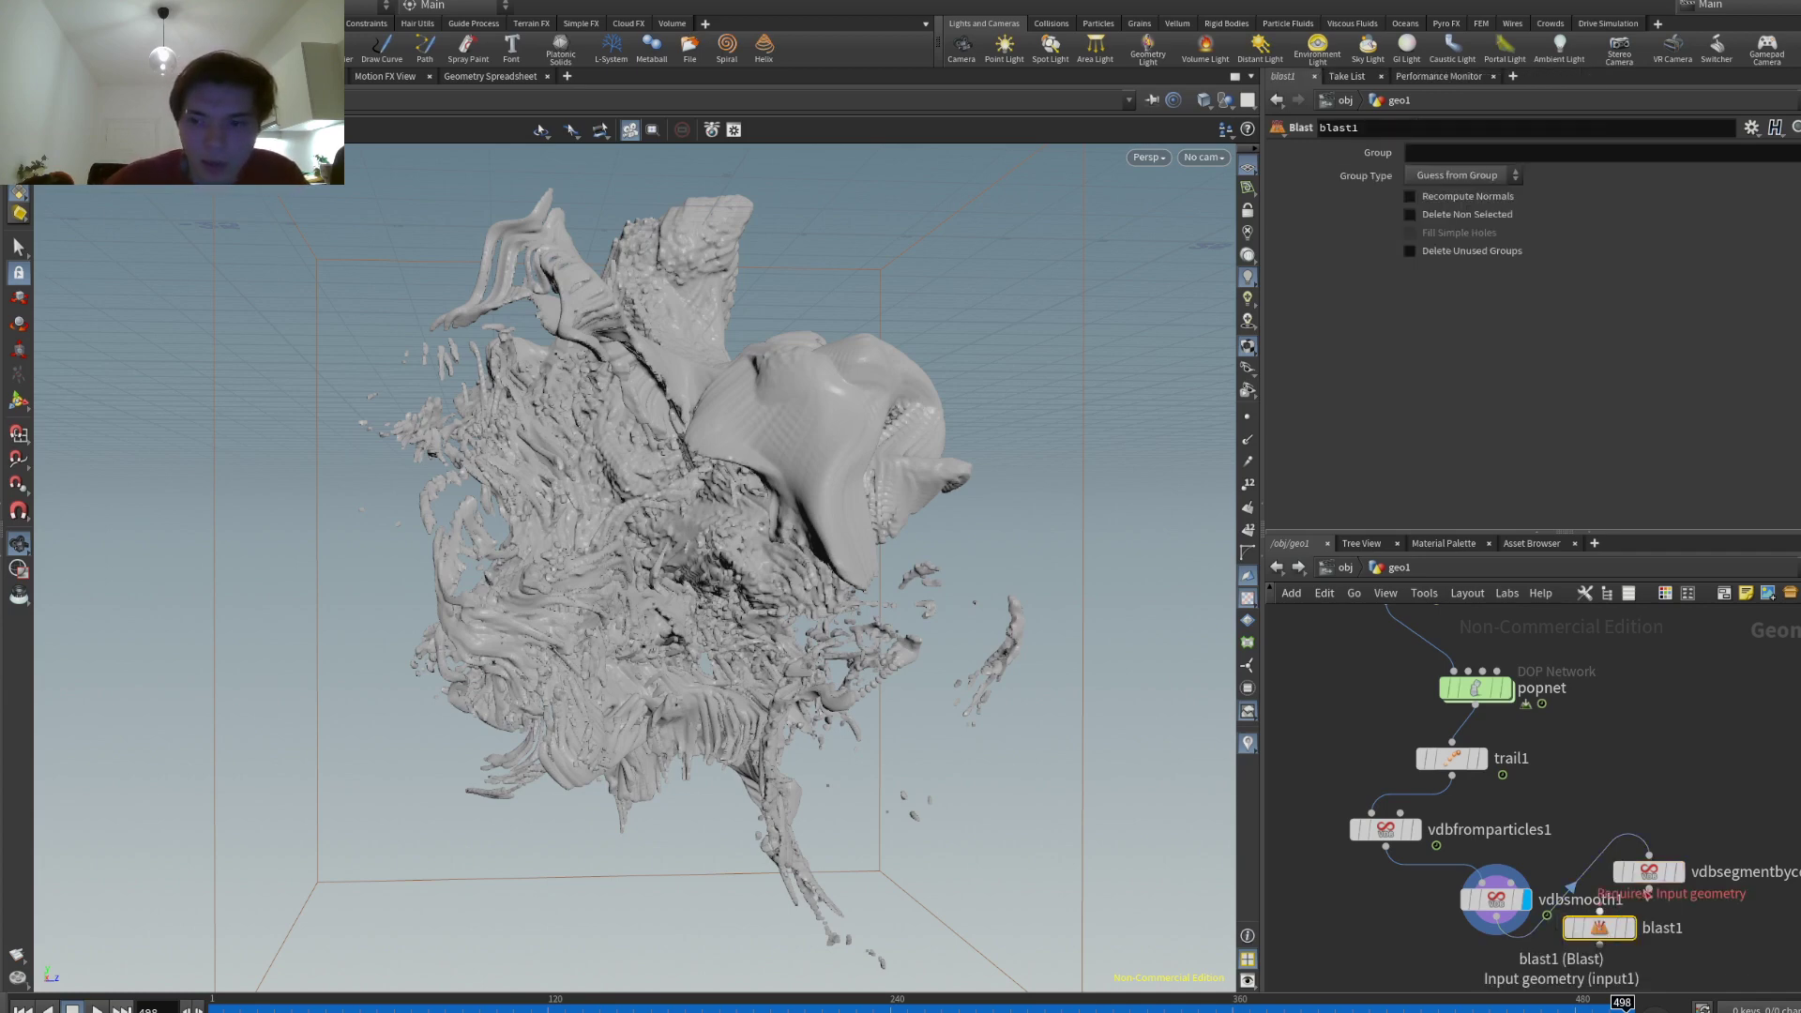
mouse_move(1637, 899)
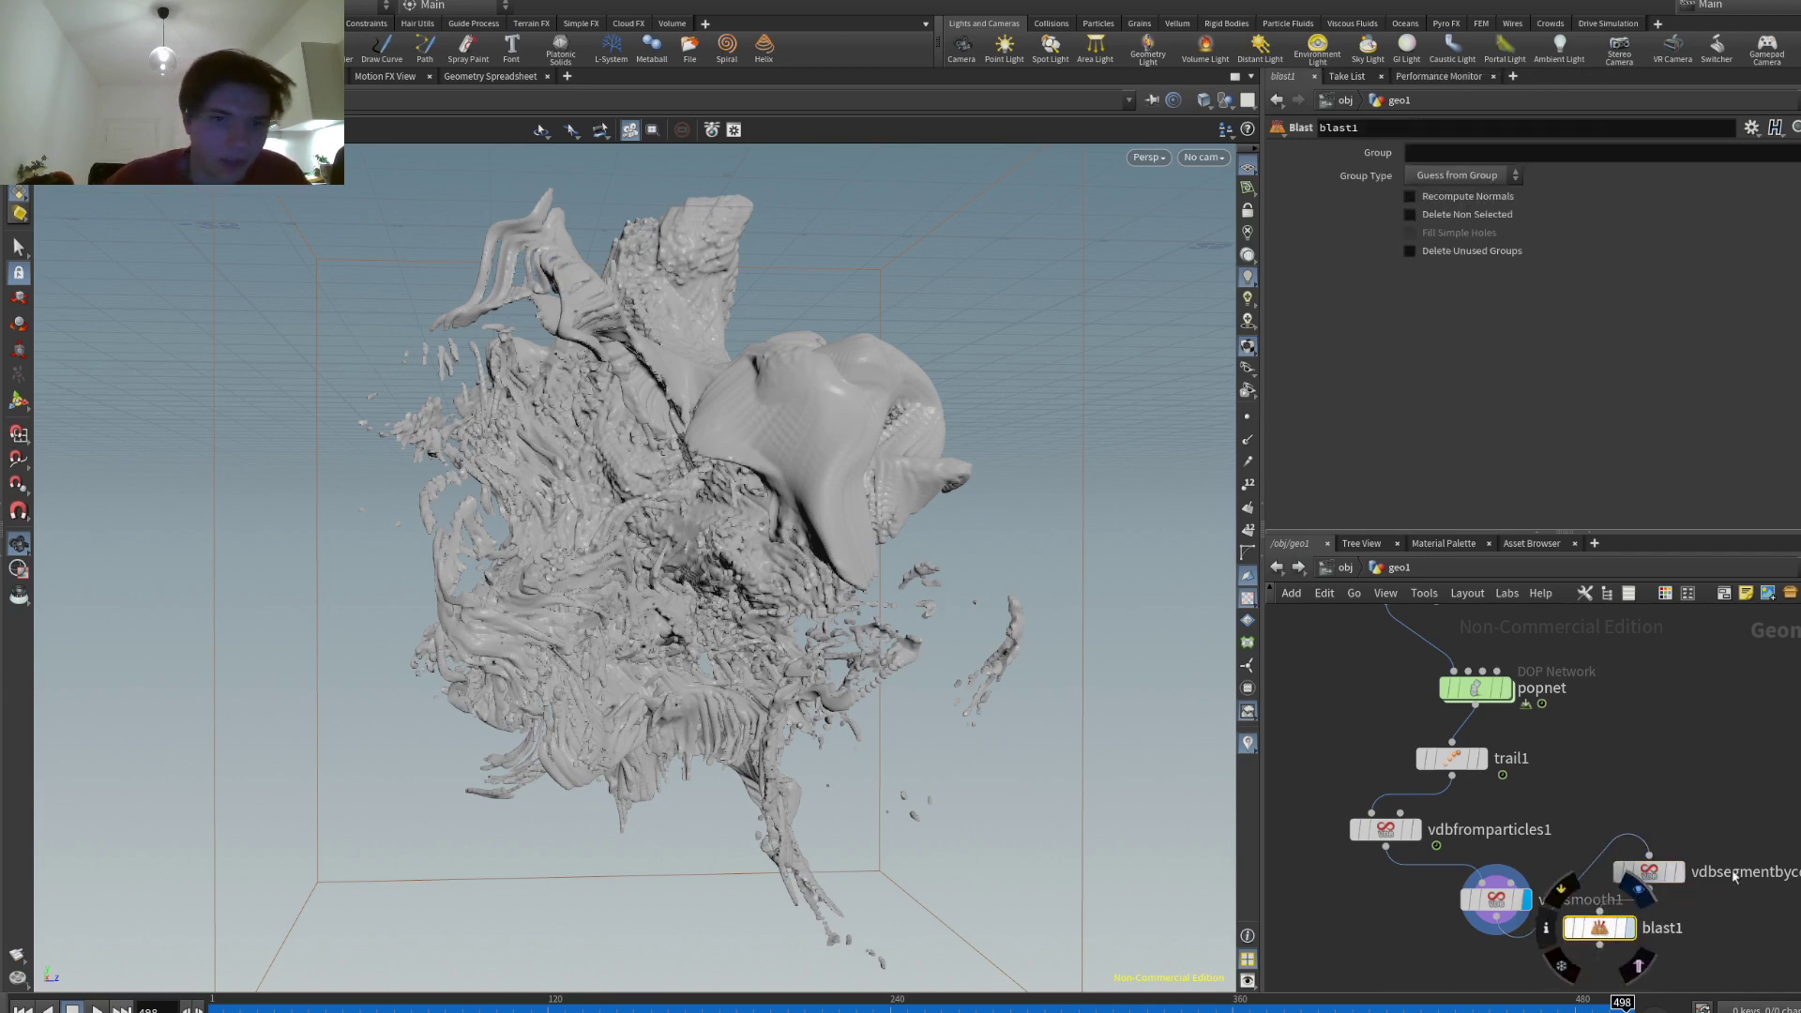
left_click(1631, 928)
left_click(1409, 214)
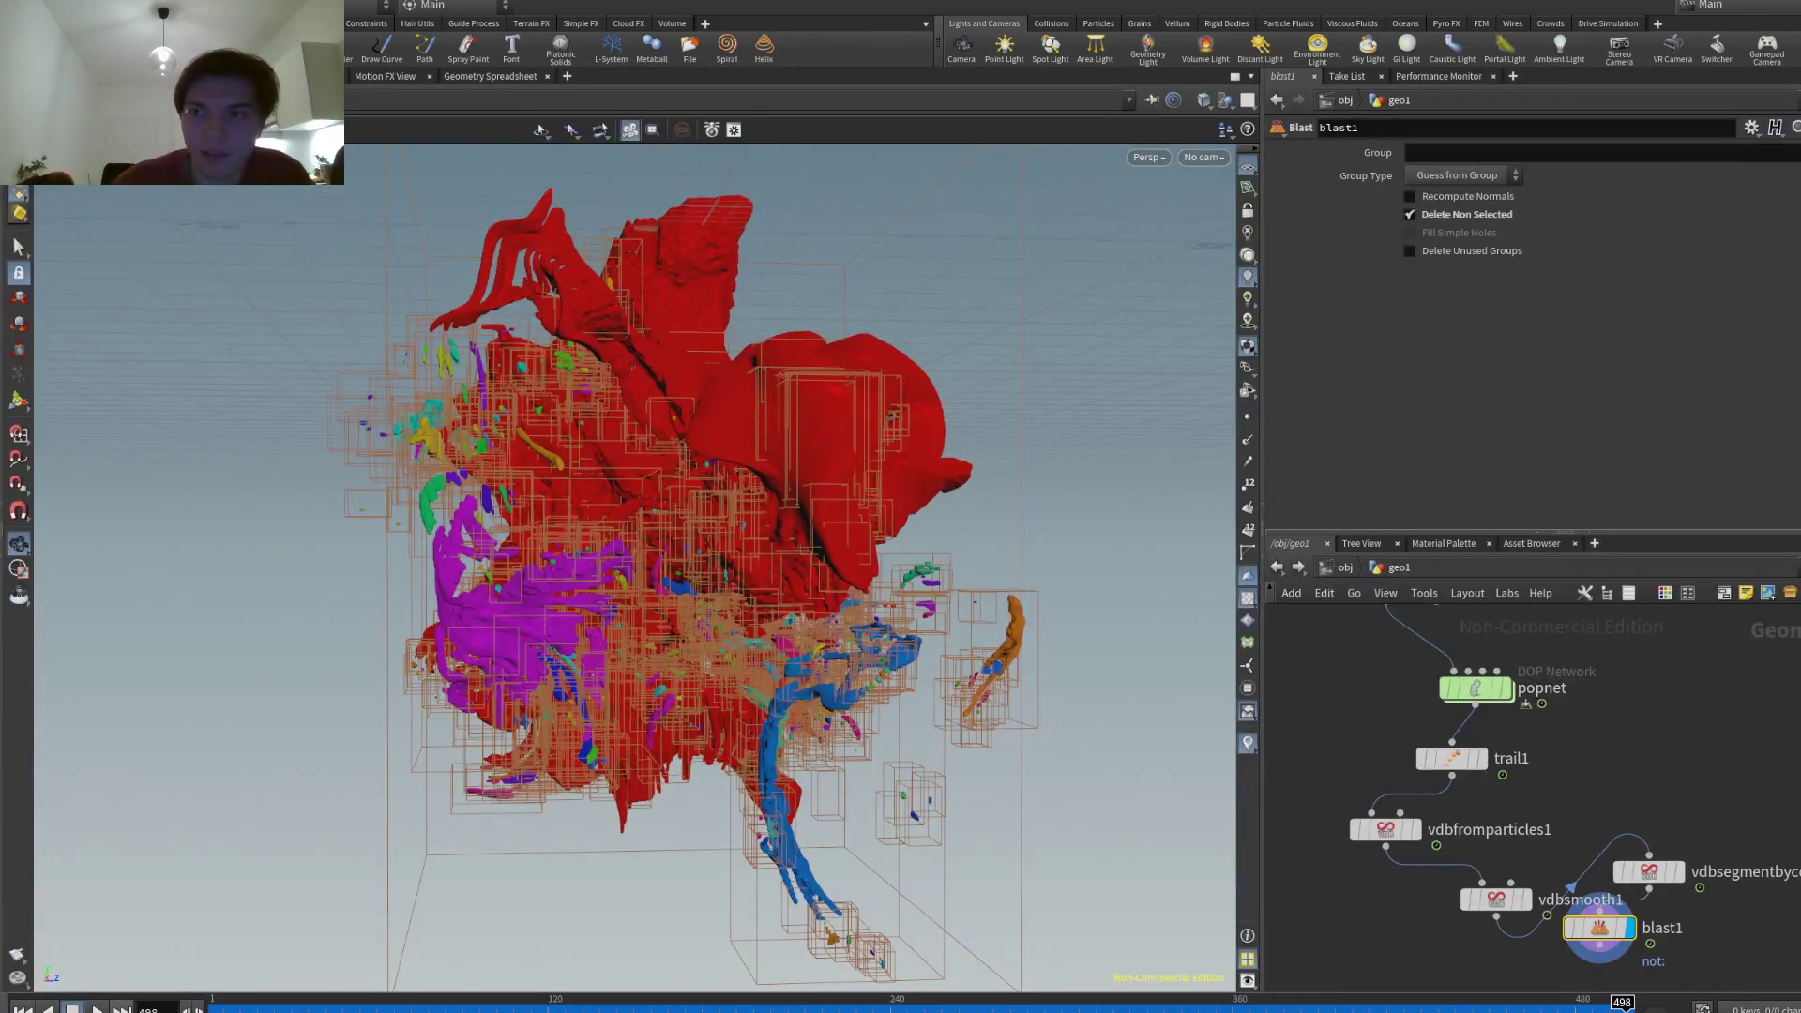
type("@name=surface_0")
left_click_drag(1150, 310, 684, 511)
scroll(854, 494, "up", 5)
left_click_drag(853, 494, 732, 507)
- Turn off Color Segments on vdbsegmentbyconnectivity1 so the kept surface shows grey
middle_click_drag(1600, 807, 1600, 678)
left_click_drag(1598, 799, 1601, 839)
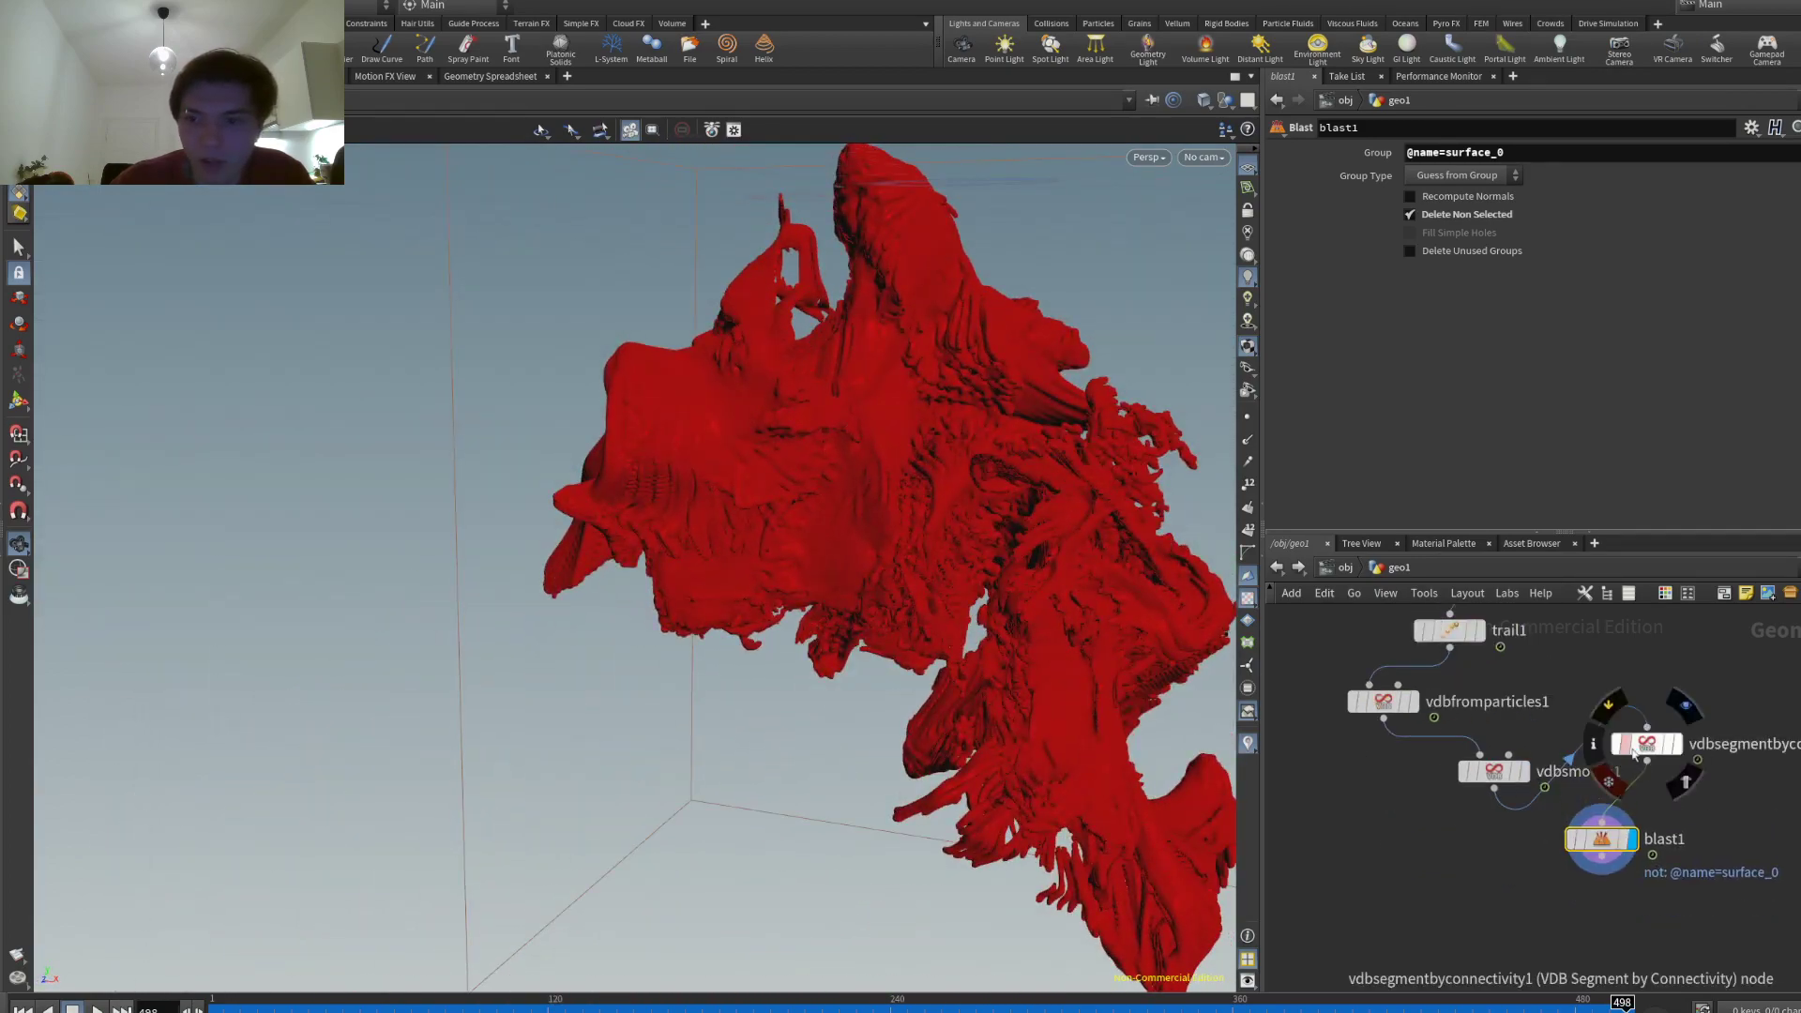
left_click(1647, 744)
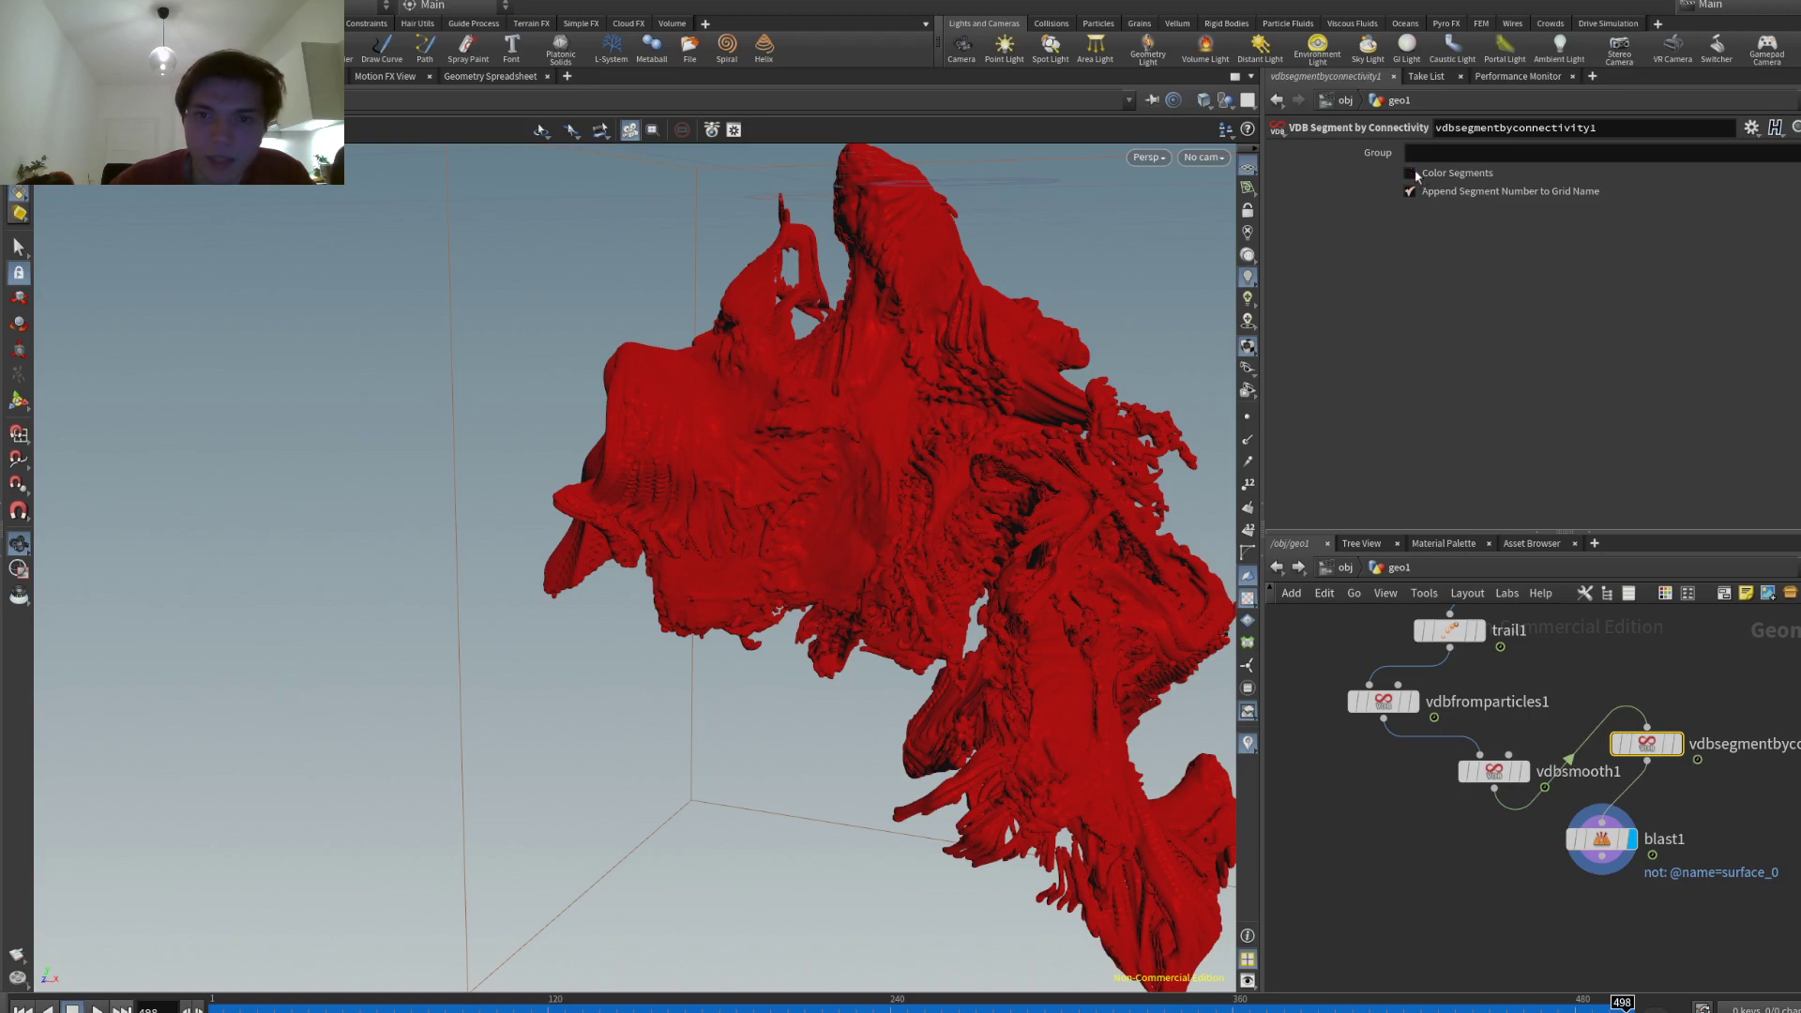
left_click_drag(938, 469, 572, 539)
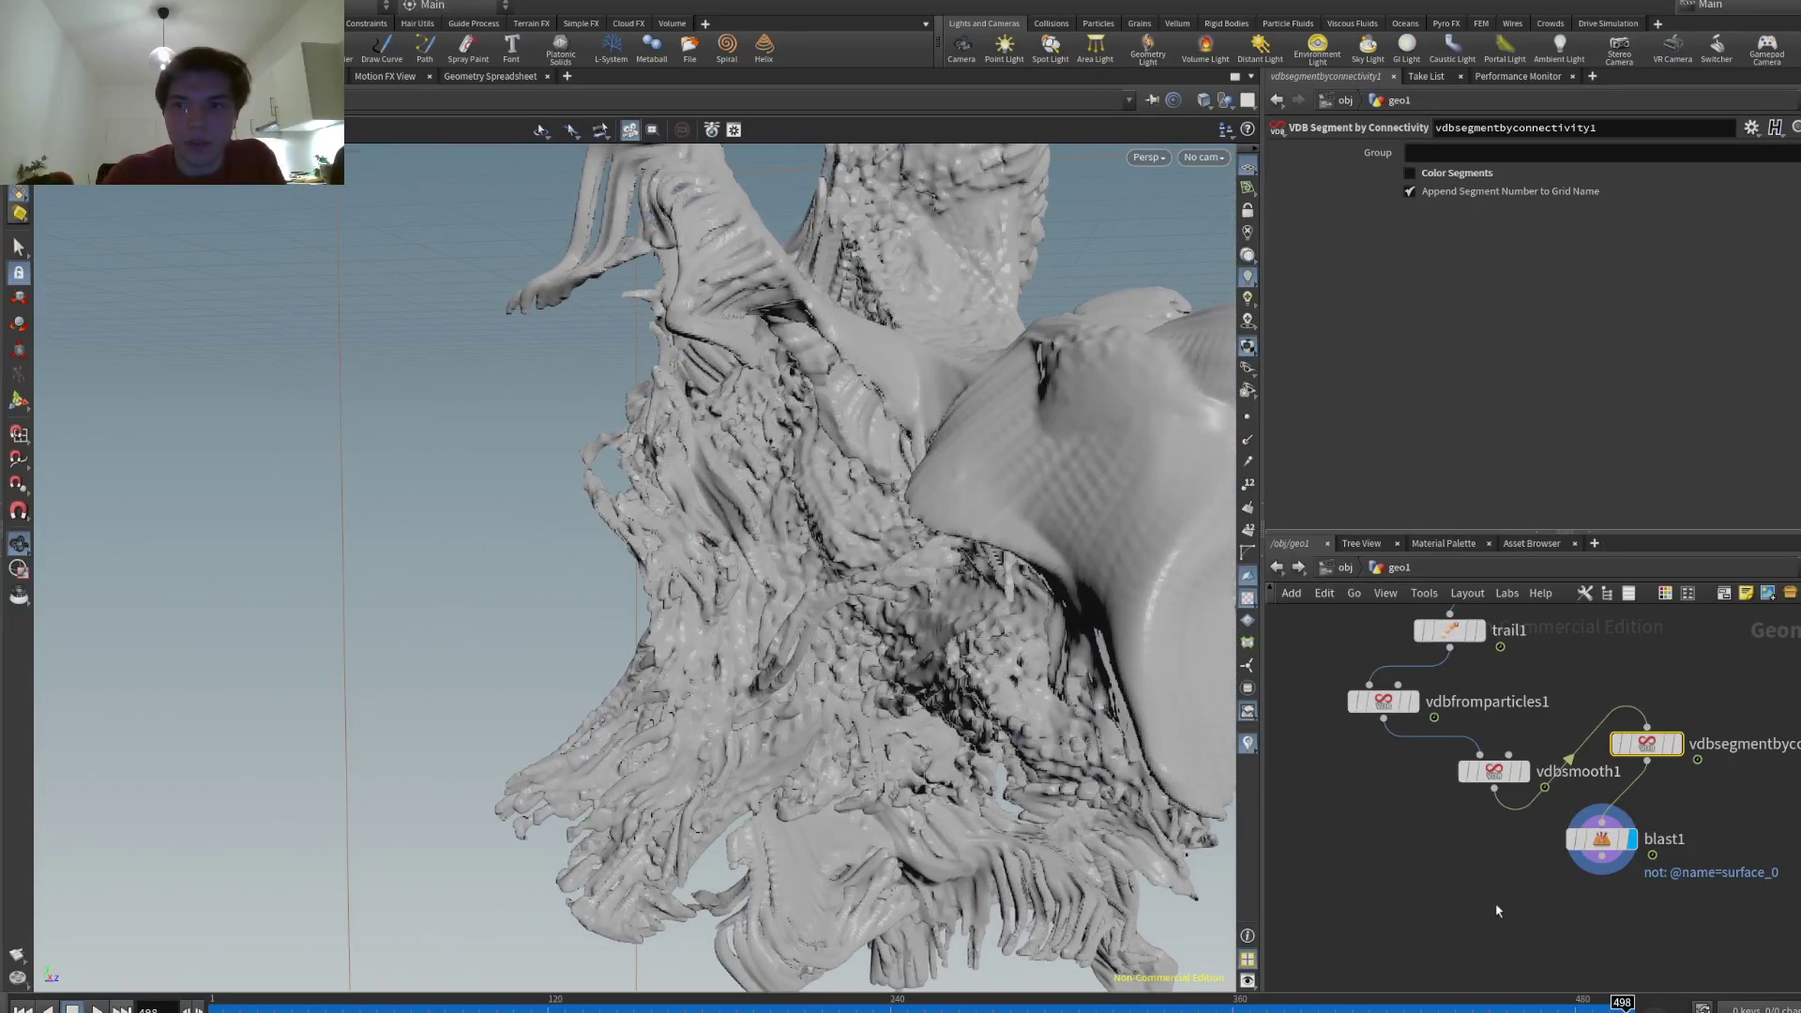
key("Tab")
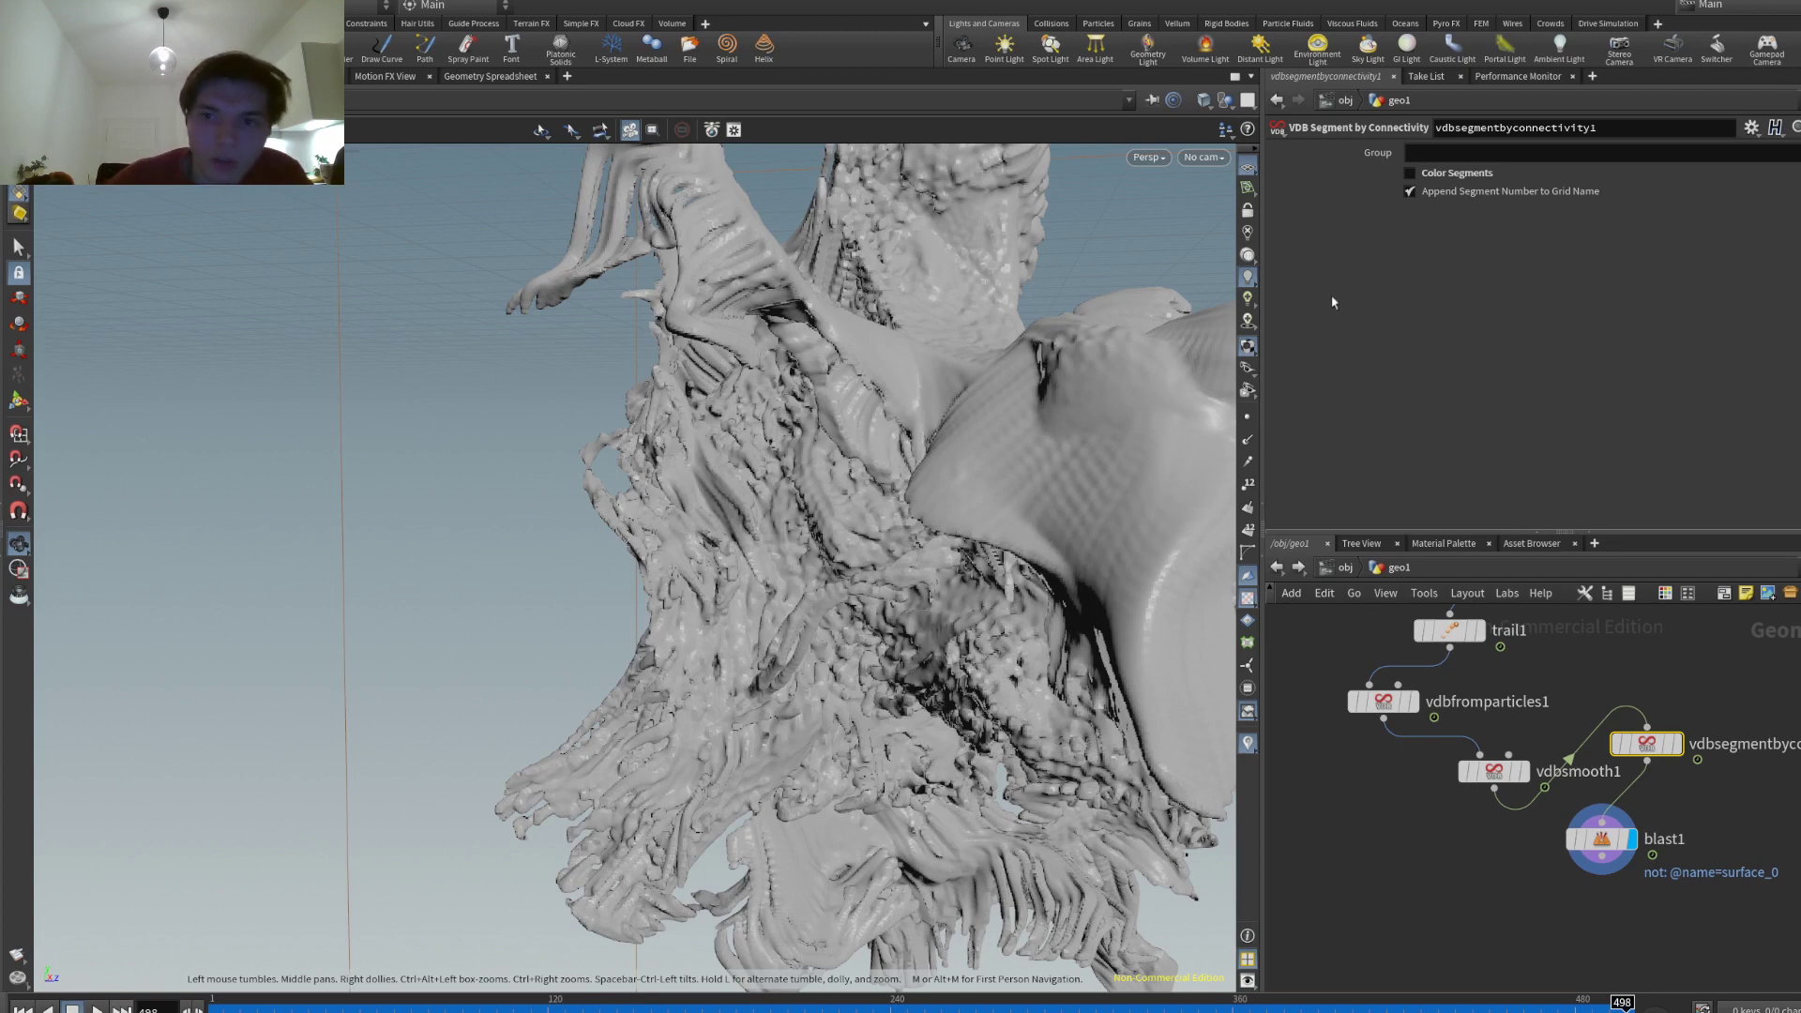
- Add a Convert VDB node after blast1, set it to Polygon Soup, and display the result
left_click(1491, 939)
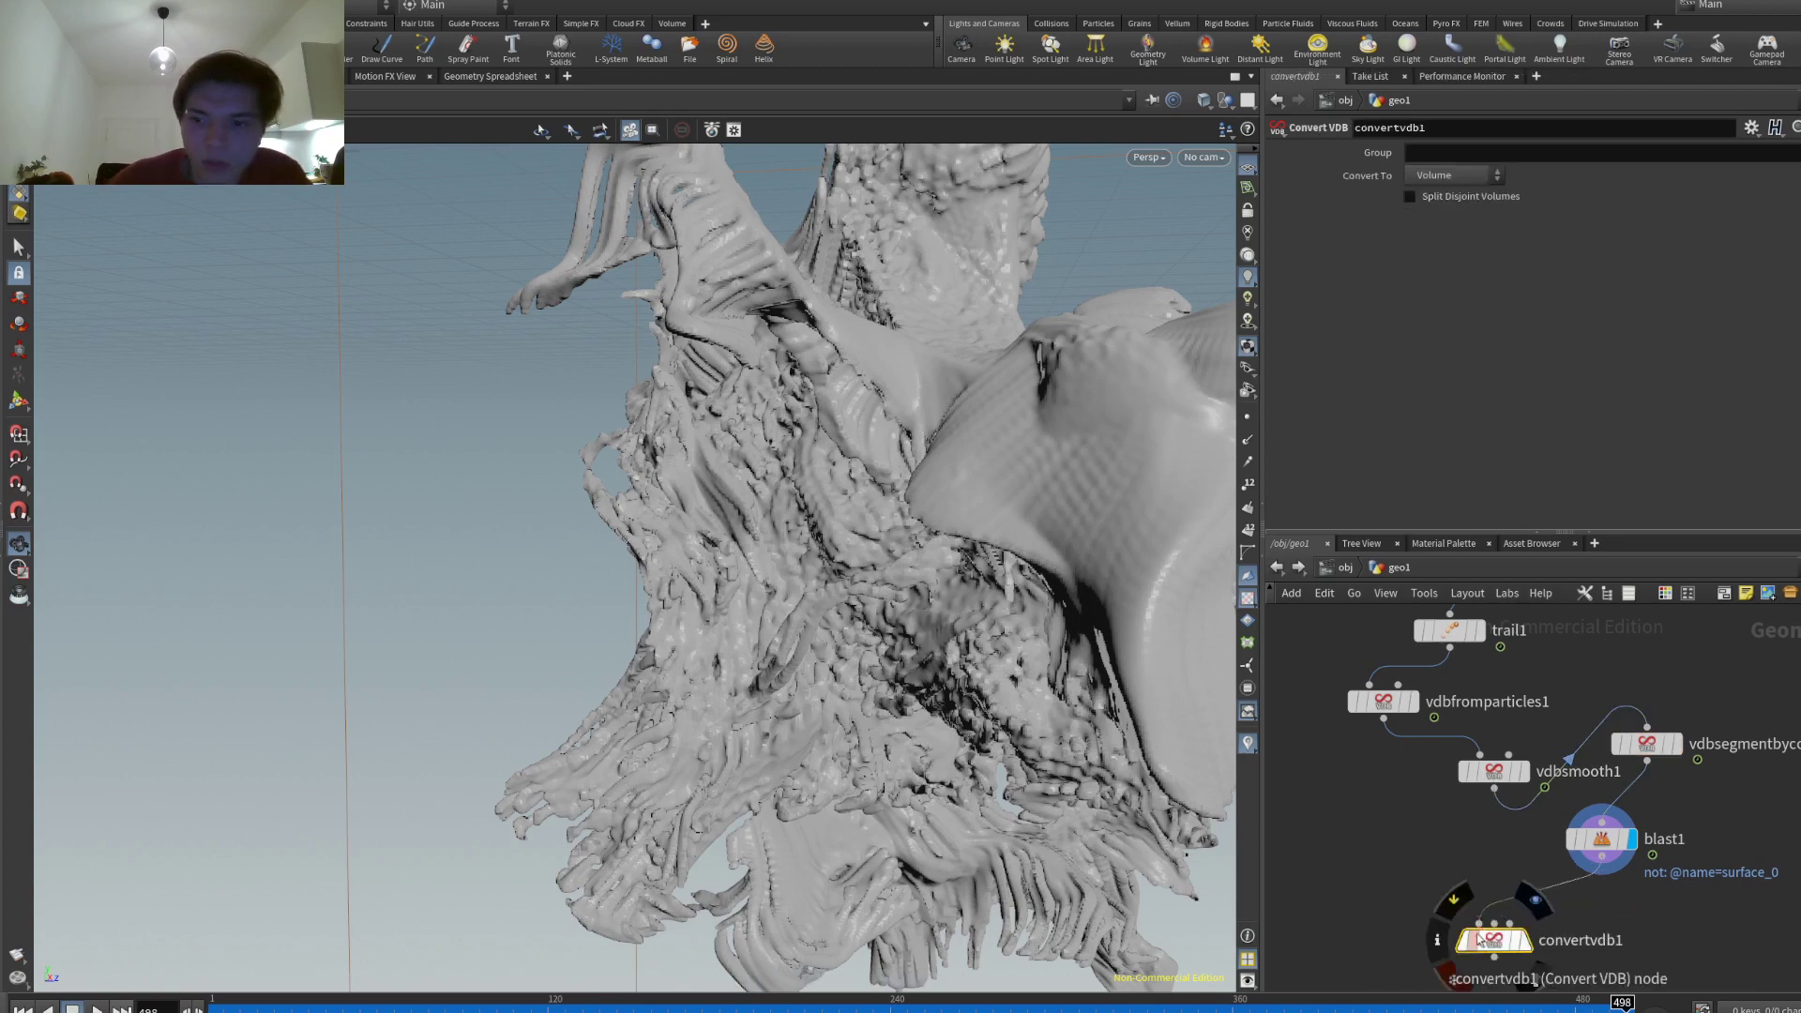
left_click(1526, 940)
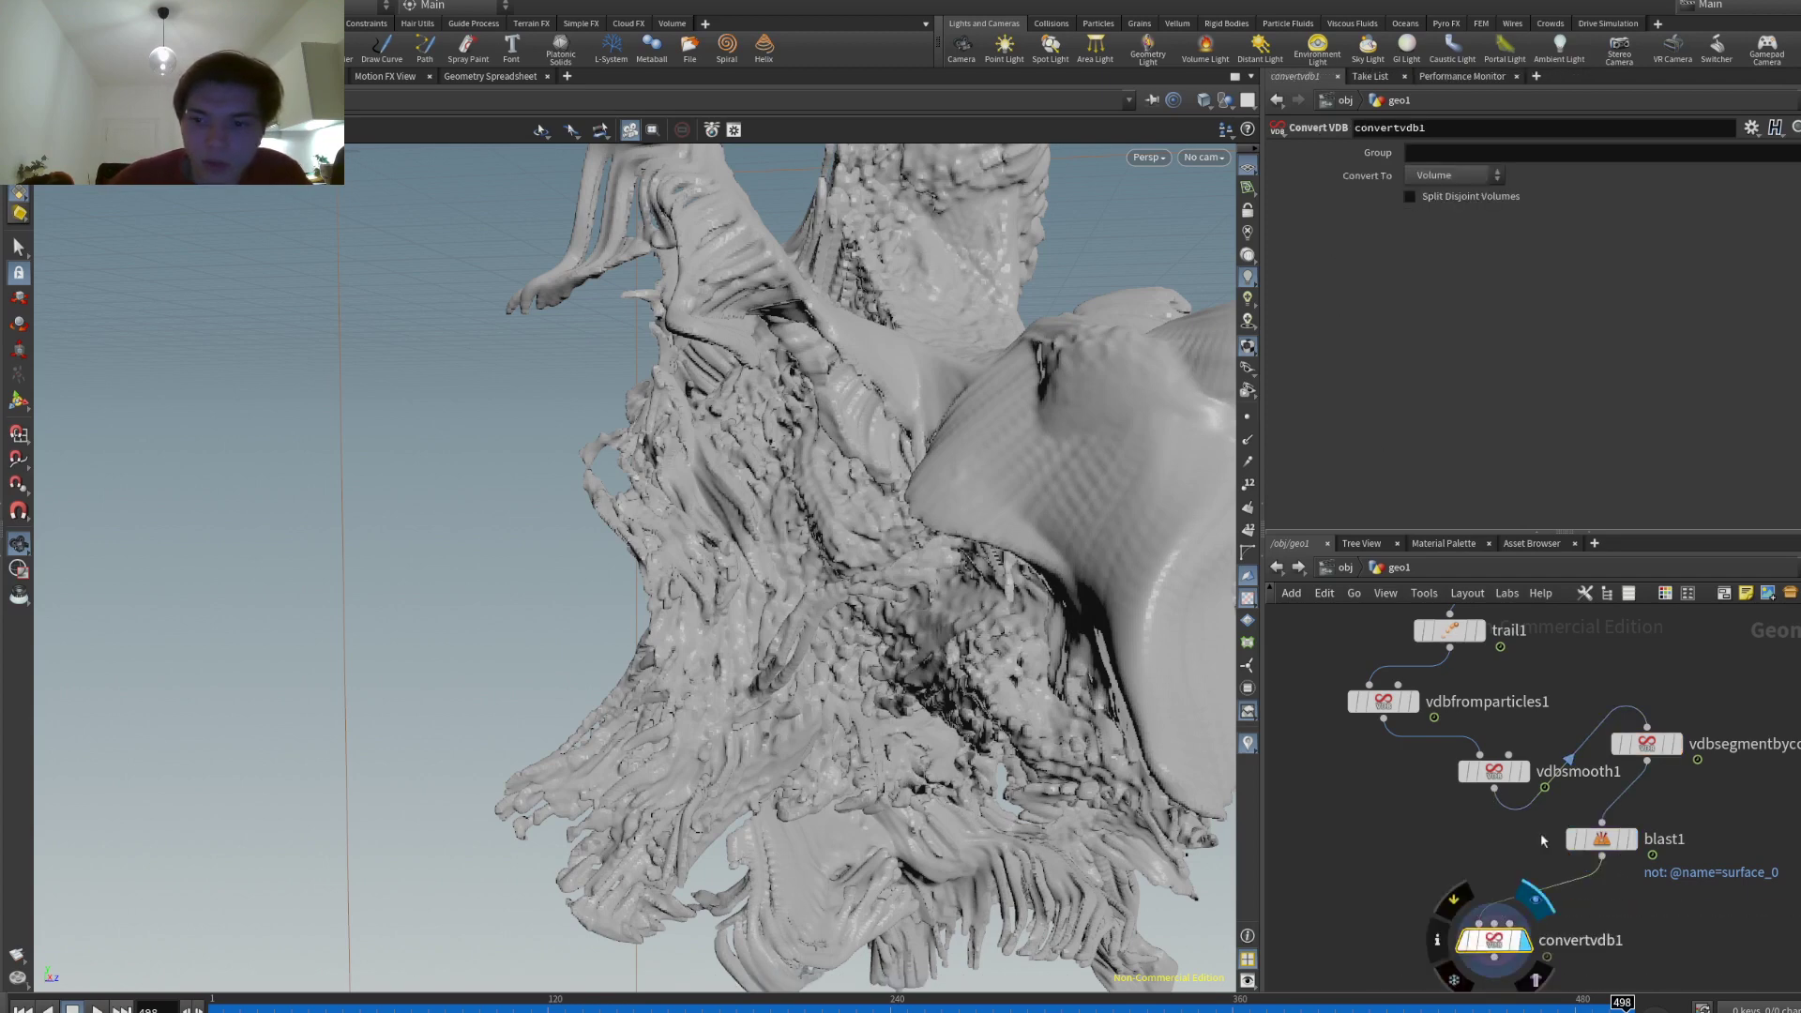
left_click(1449, 256)
mouse_move(710, 460)
left_mouse_down()
mouse_move(1033, 381)
mouse_move(1219, 413)
left_mouse_up()
left_click_drag(1032, 451, 618, 474)
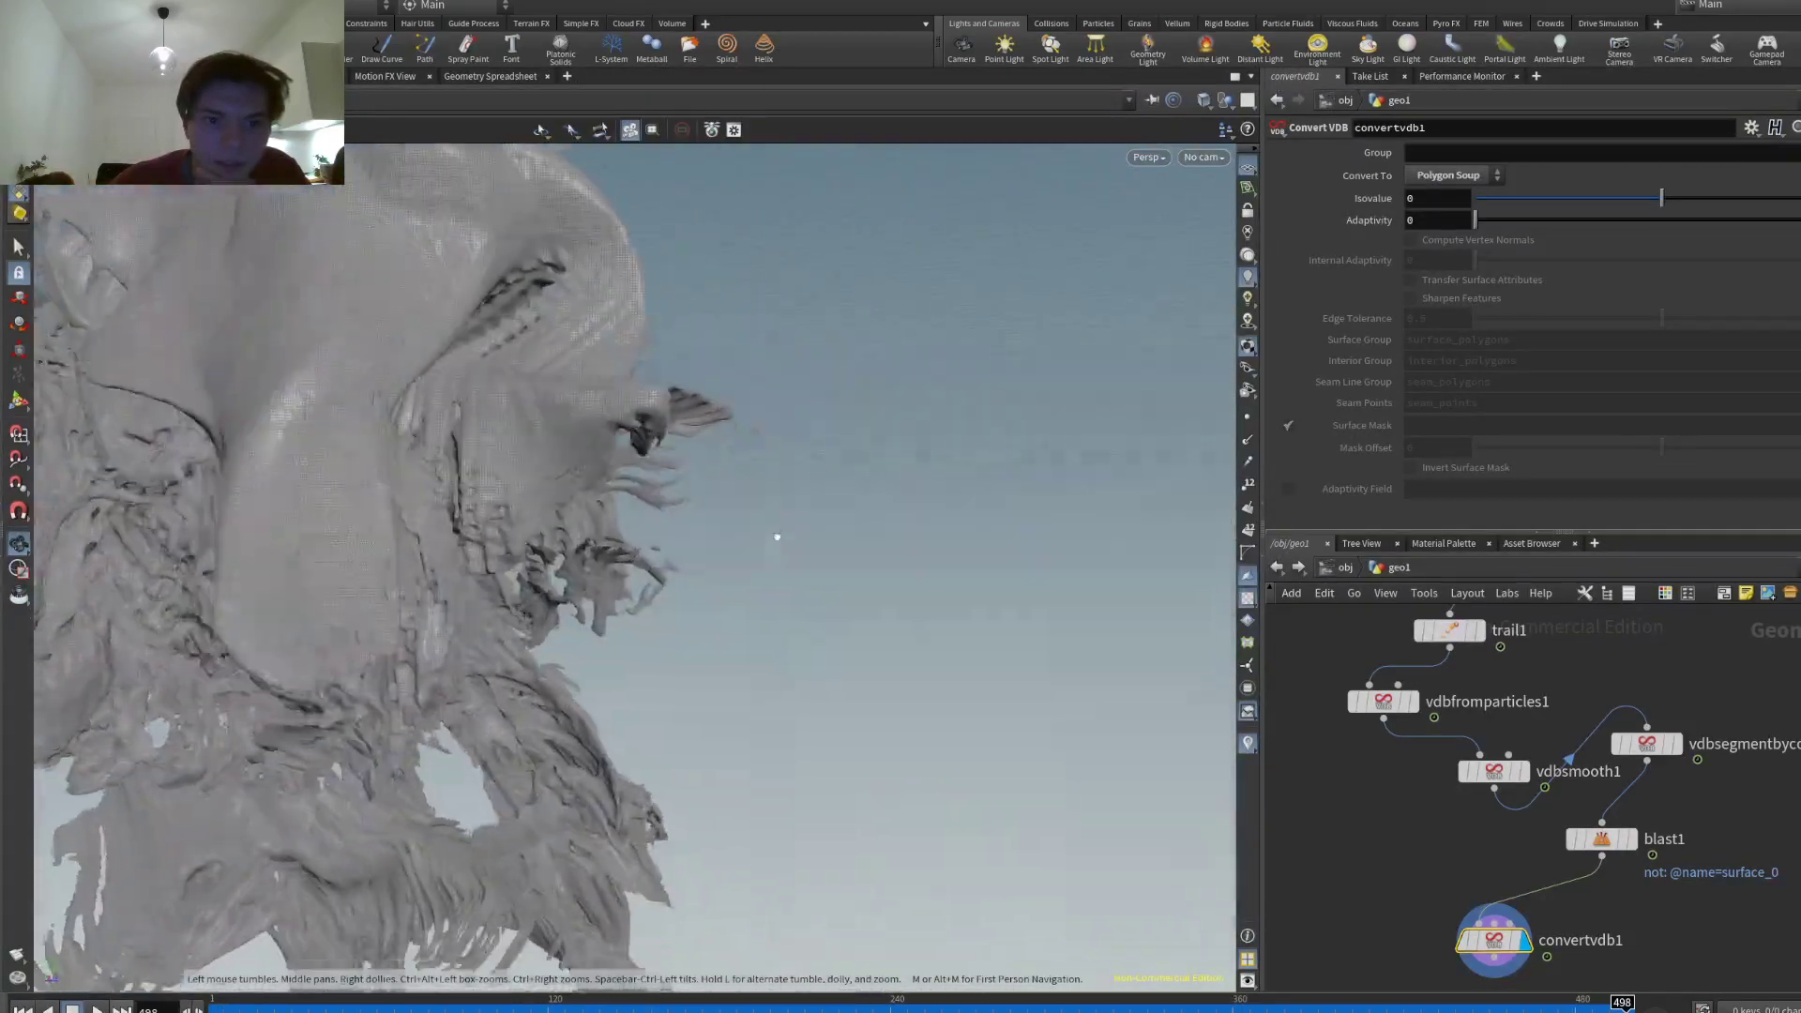
mouse_move(777, 538)
left_mouse_down()
mouse_move(576, 562)
mouse_move(406, 523)
mouse_move(534, 490)
mouse_move(627, 535)
mouse_move(750, 524)
mouse_move(720, 550)
mouse_move(138, 448)
mouse_move(274, 398)
mouse_move(389, 439)
mouse_move(176, 349)
mouse_move(281, 403)
mouse_move(610, 506)
mouse_move(567, 469)
mouse_move(695, 474)
mouse_move(1135, 353)
mouse_move(1057, 454)
mouse_move(985, 403)
mouse_move(724, 431)
mouse_move(929, 406)
left_mouse_up()
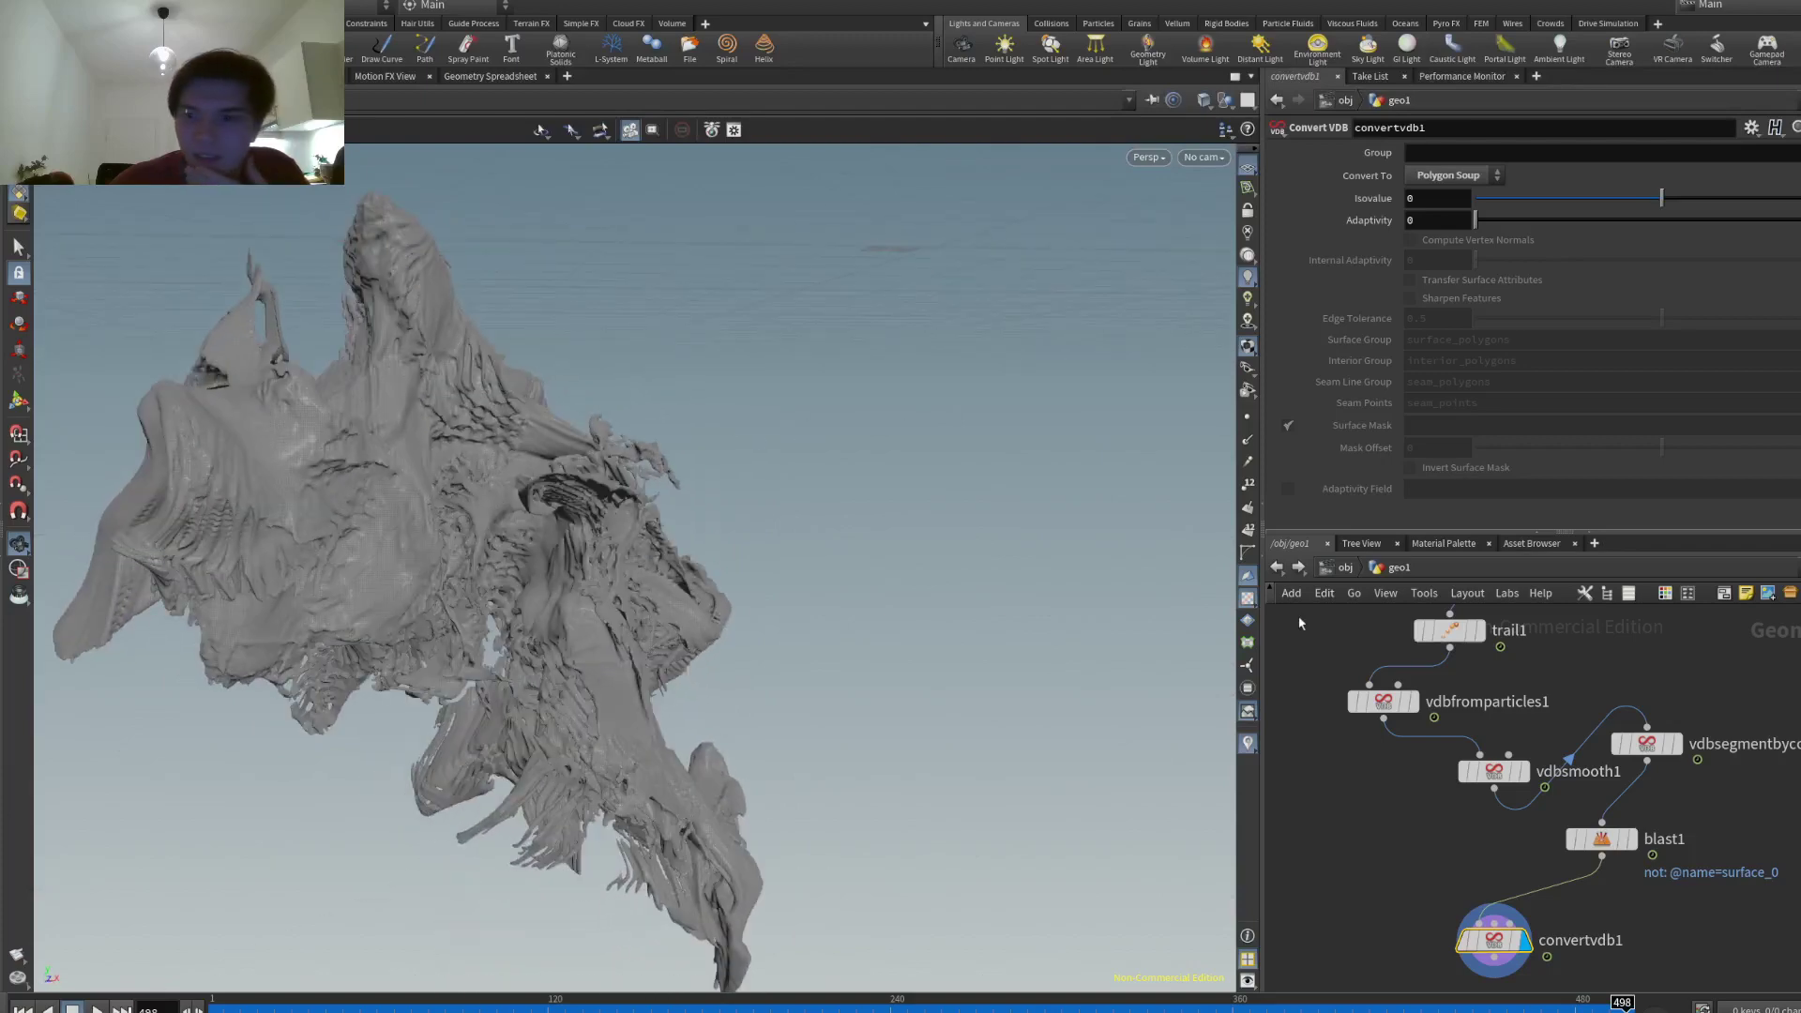
- Raise trail1's Trail Length from 50 to 100 and inspect the fuller mesh
left_click(1450, 631)
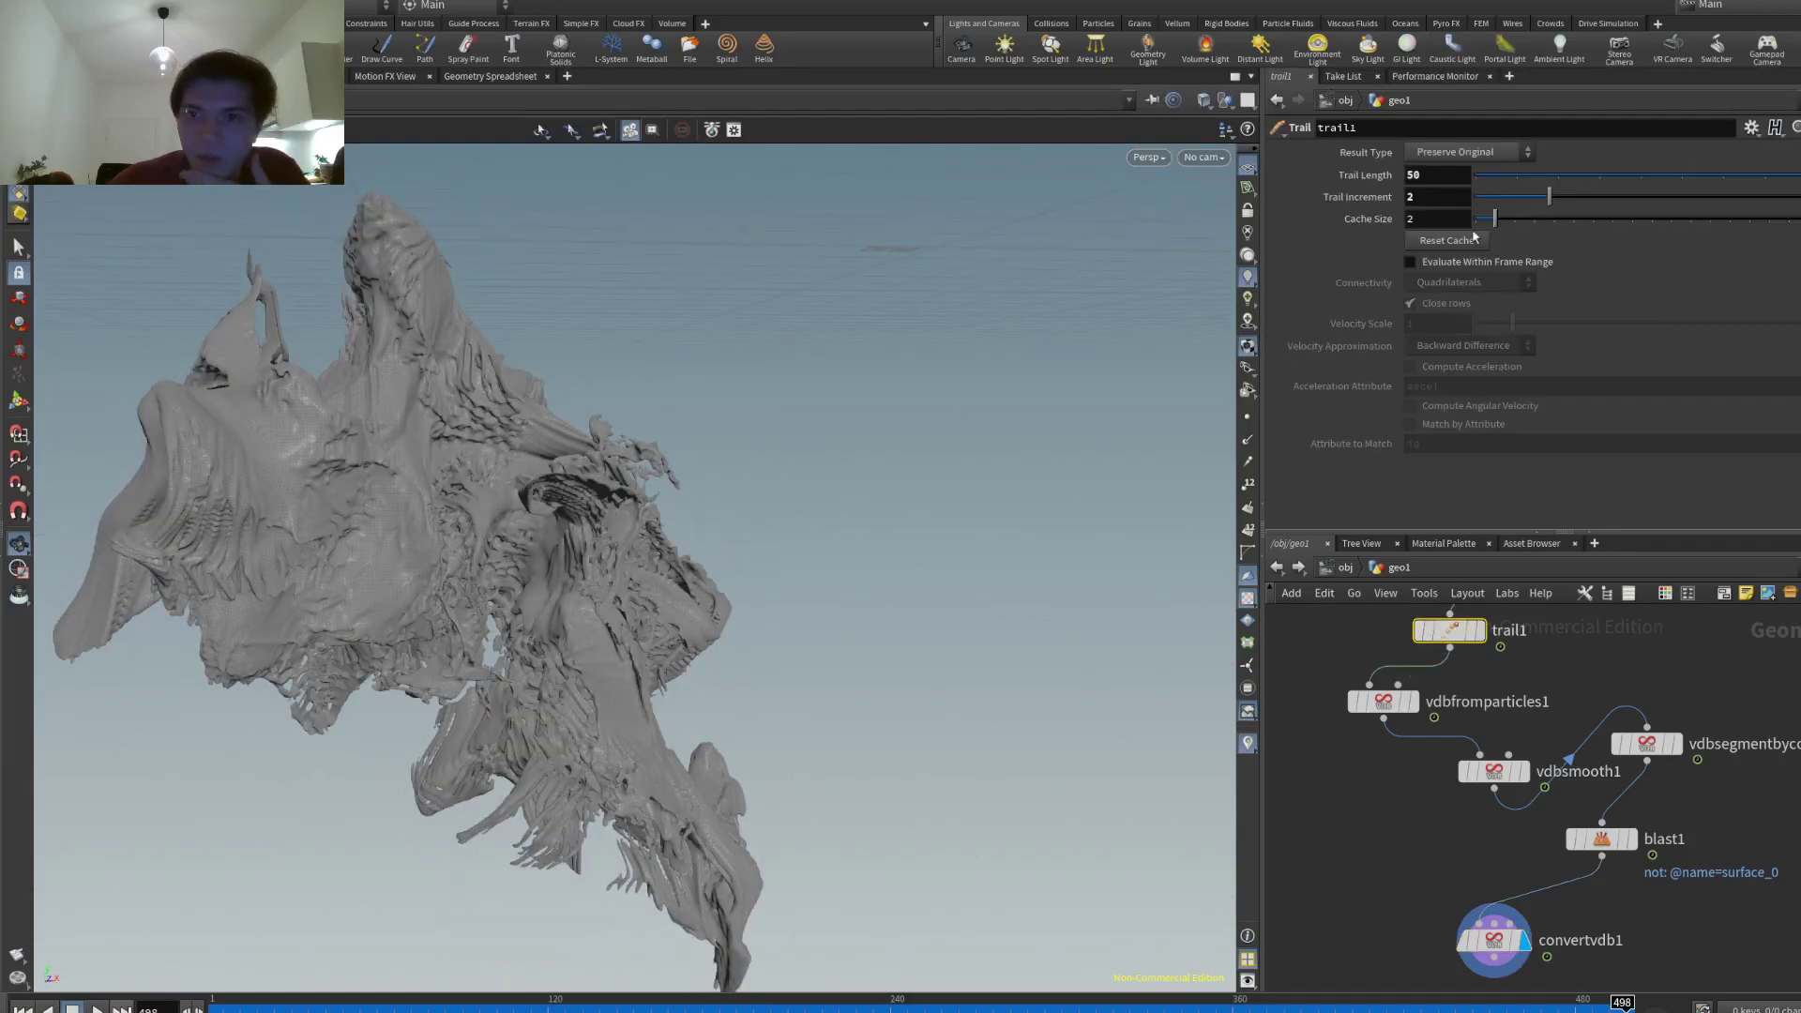
double_click(1435, 174)
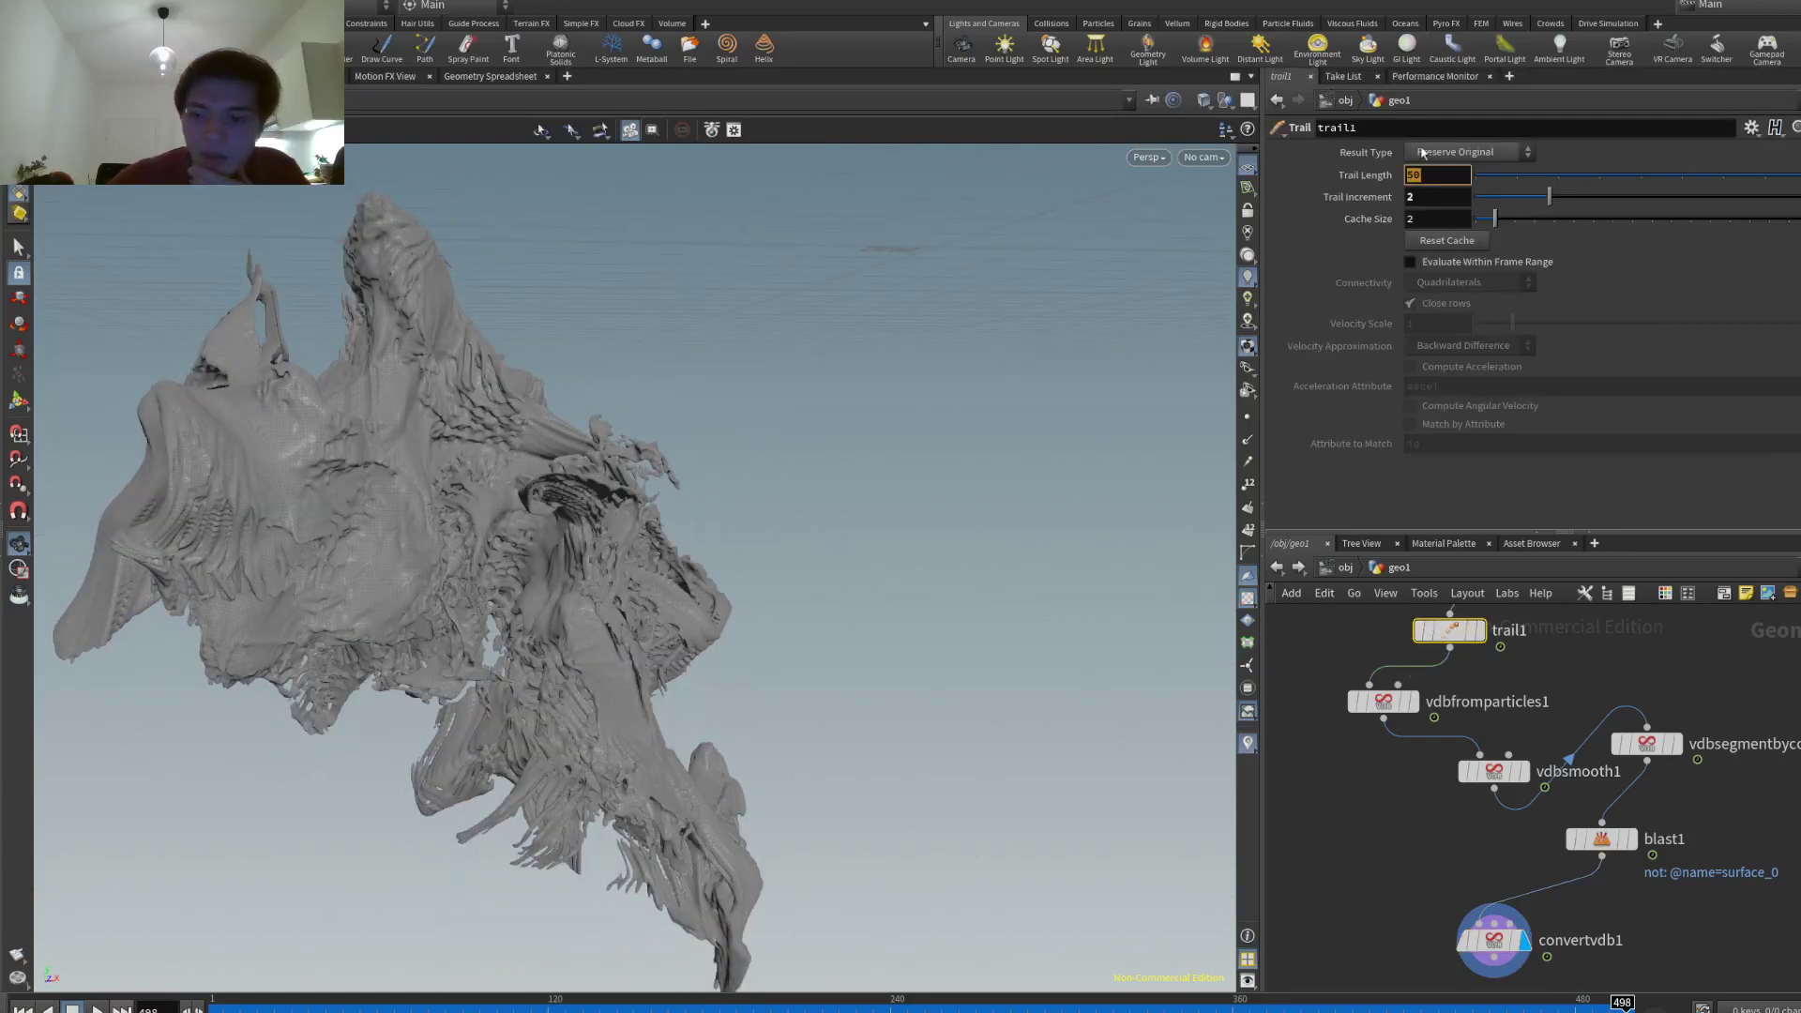
type("100")
key("Return")
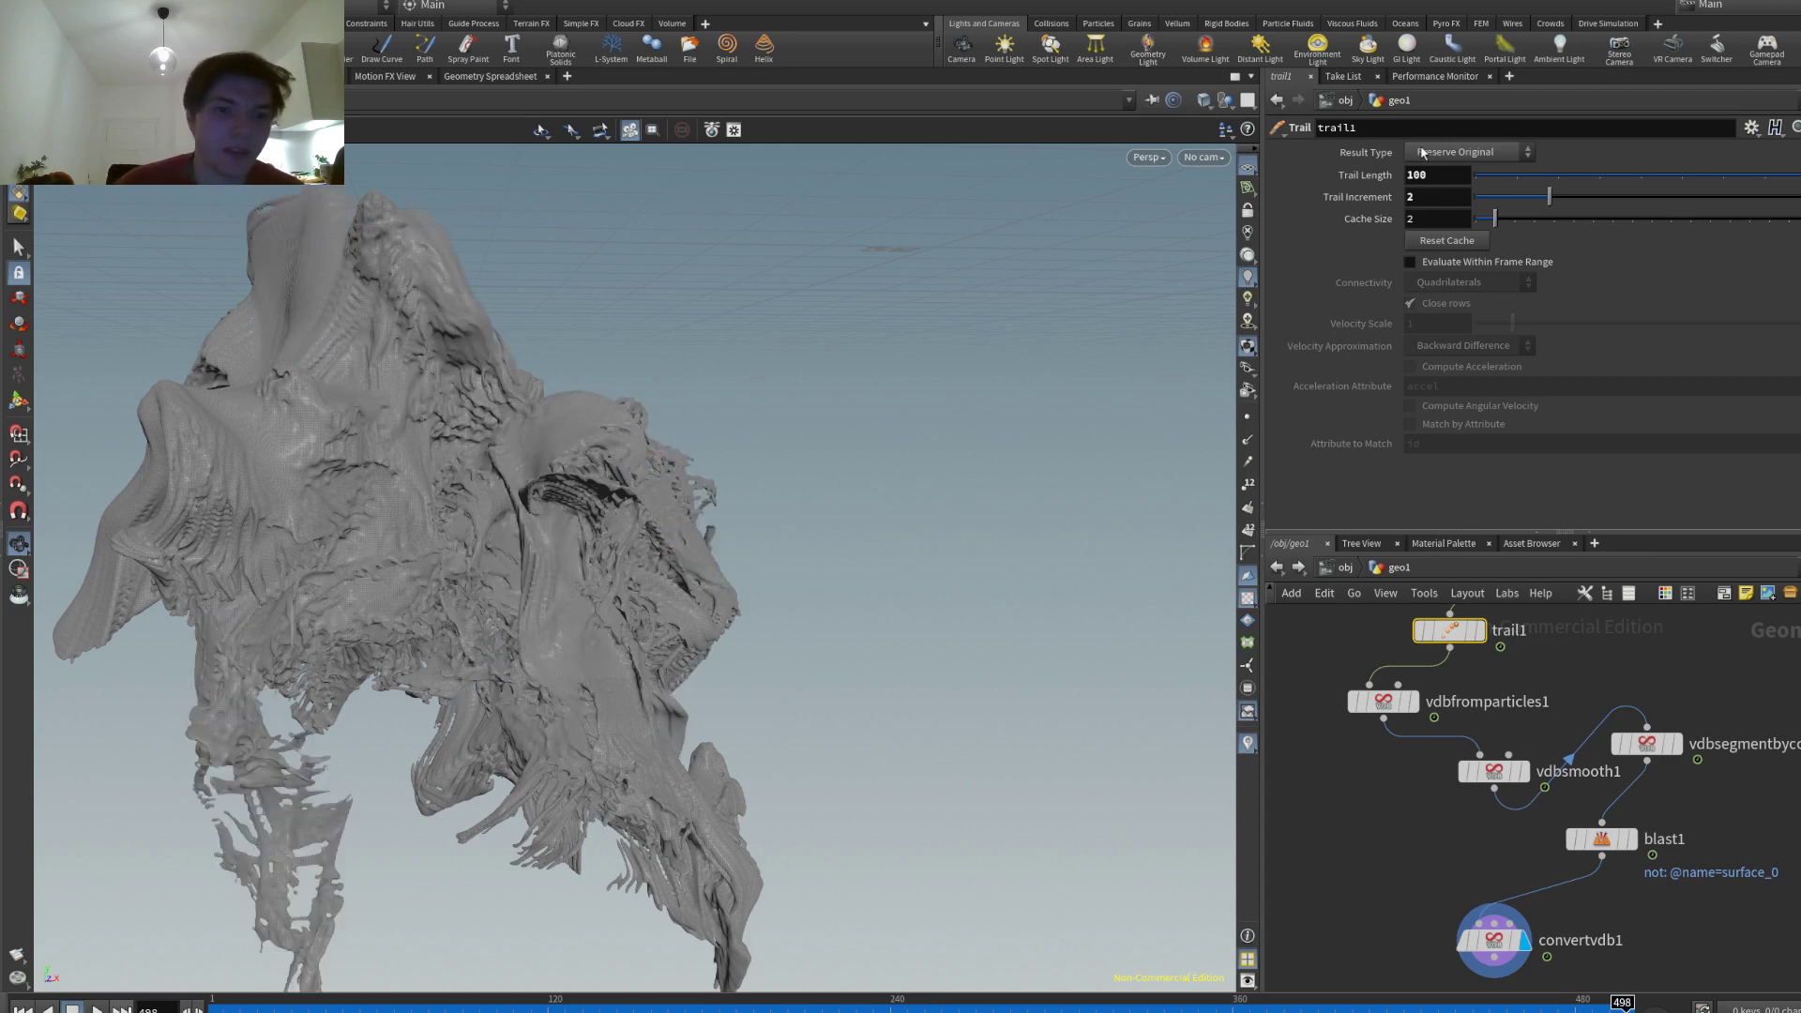
left_click_drag(617, 370, 691, 369)
scroll(690, 368, "up", 10)
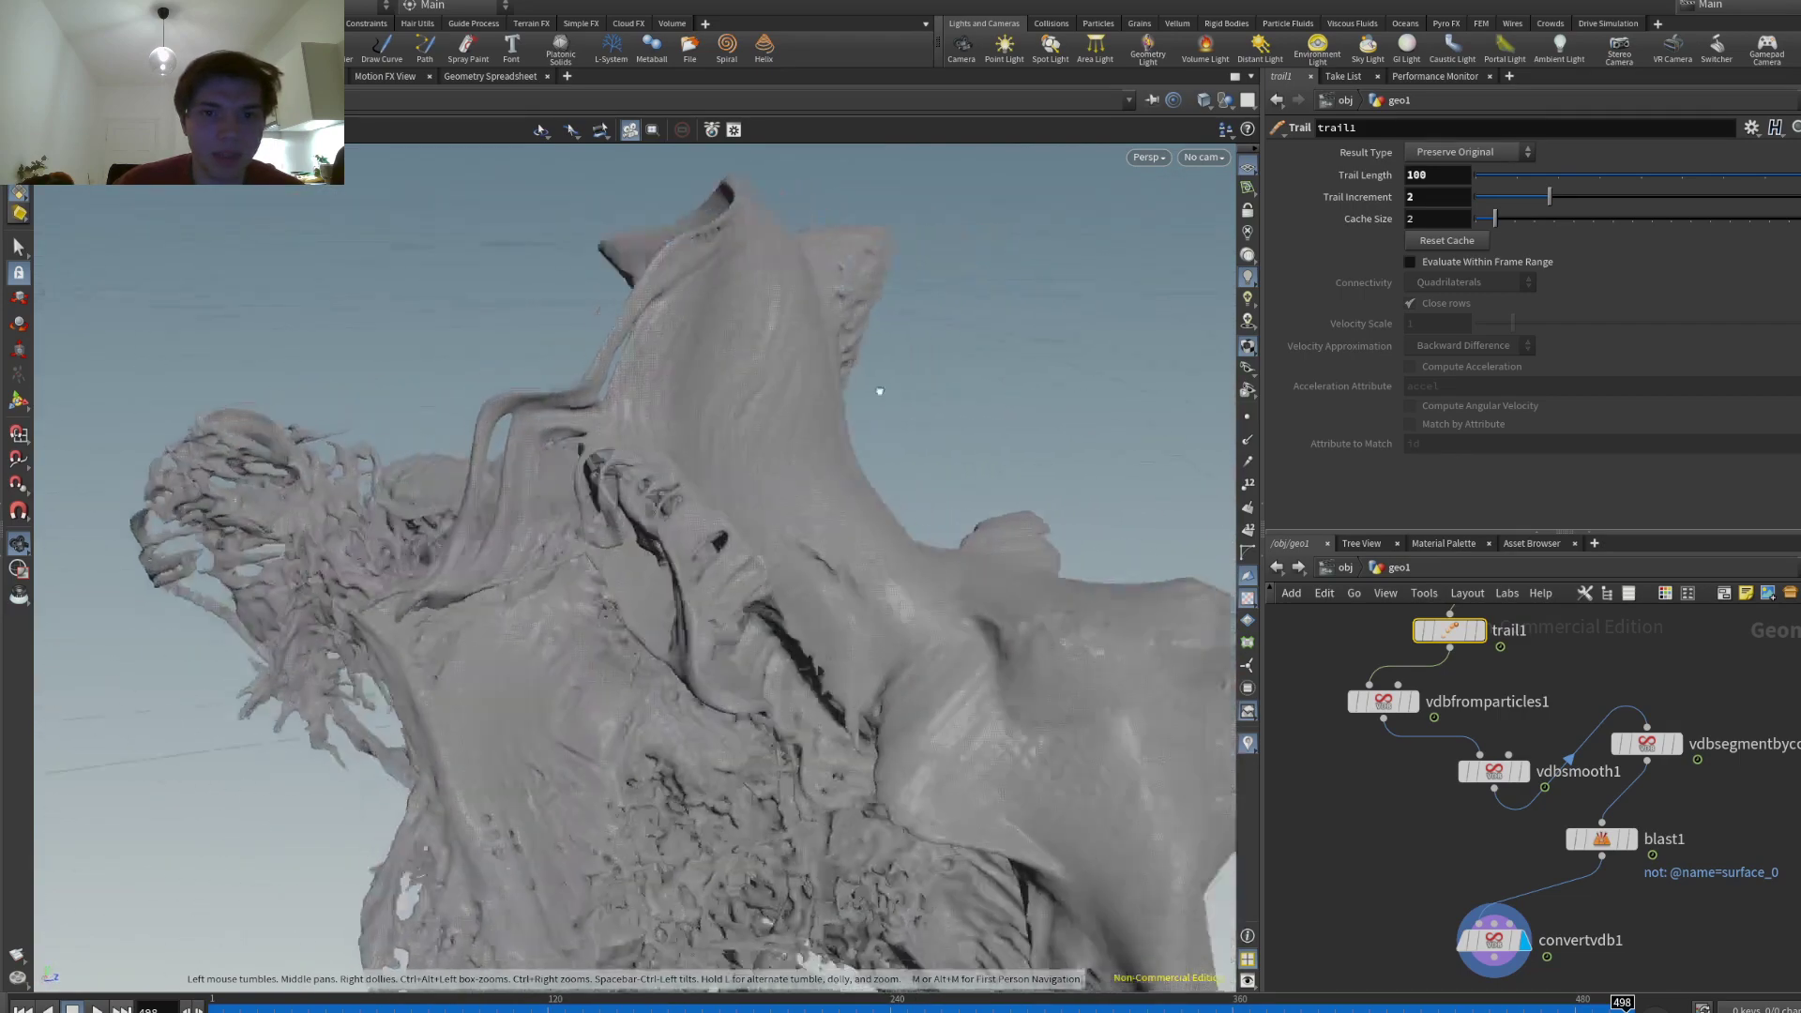
left_click_drag(906, 391, 882, 349)
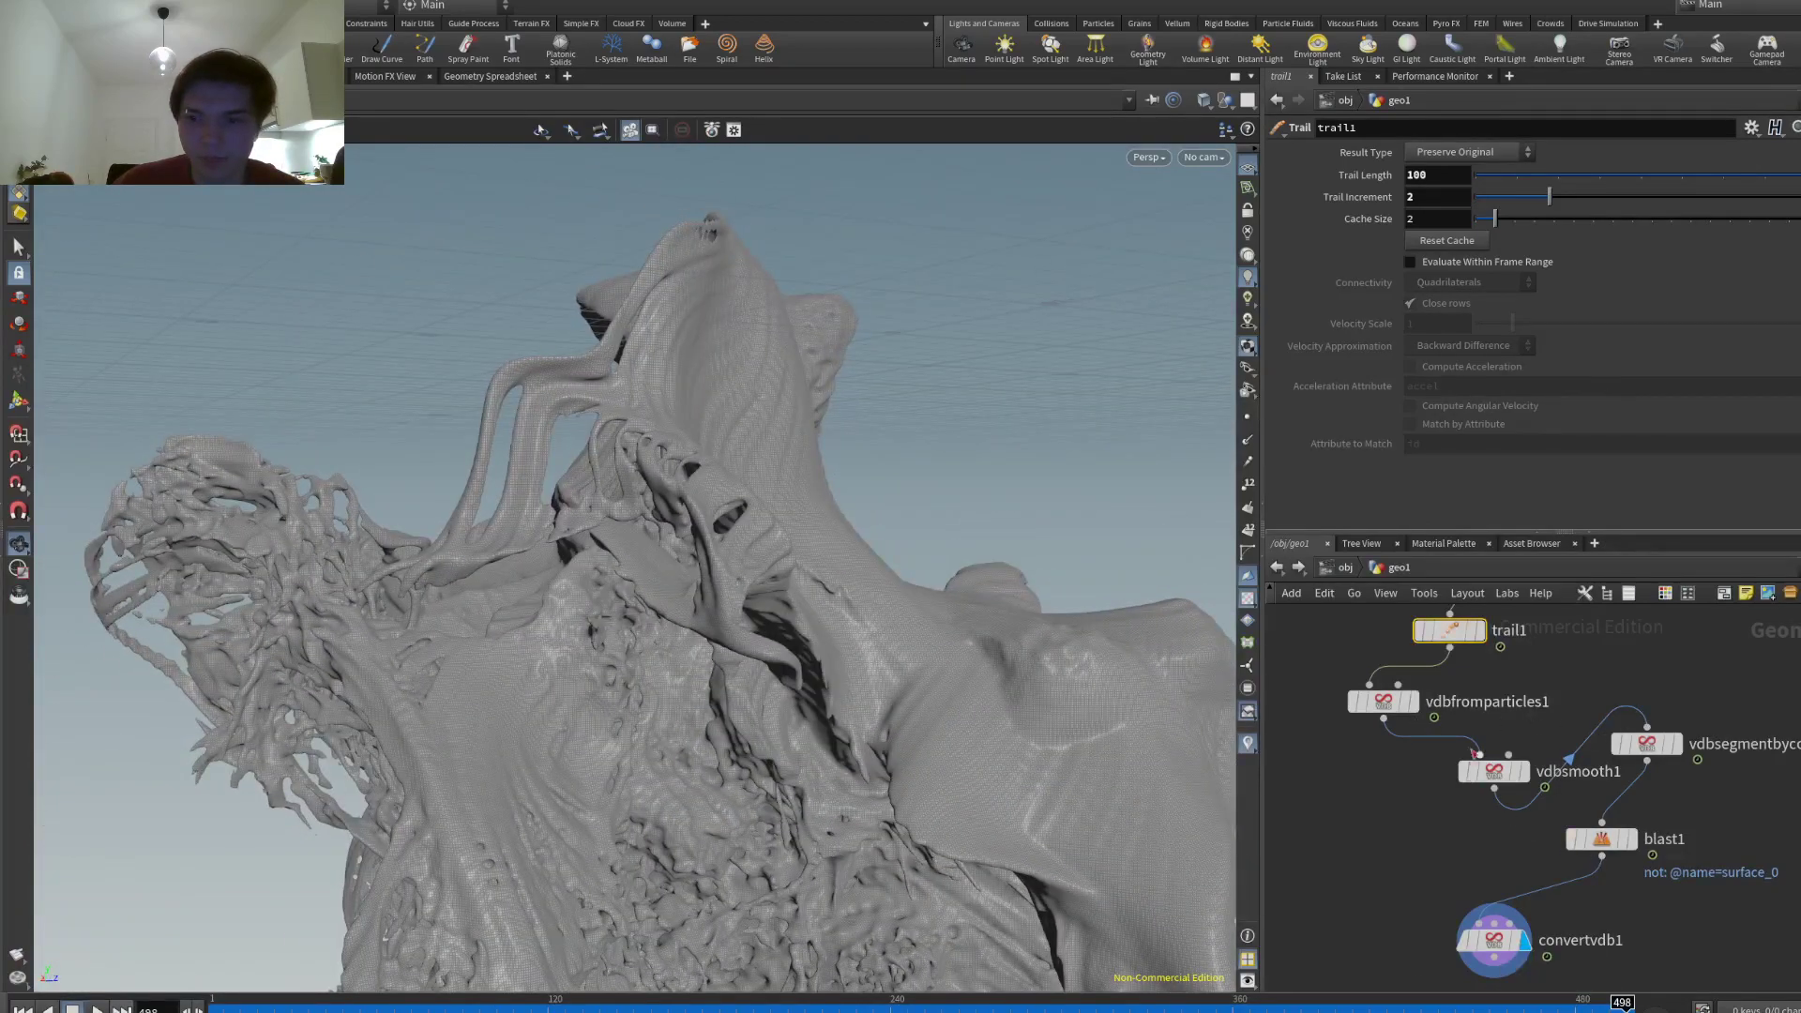
- Change trail1's Trail Increment to 1.5, then 2.5, and inspect the new strands
double_click(1436, 203)
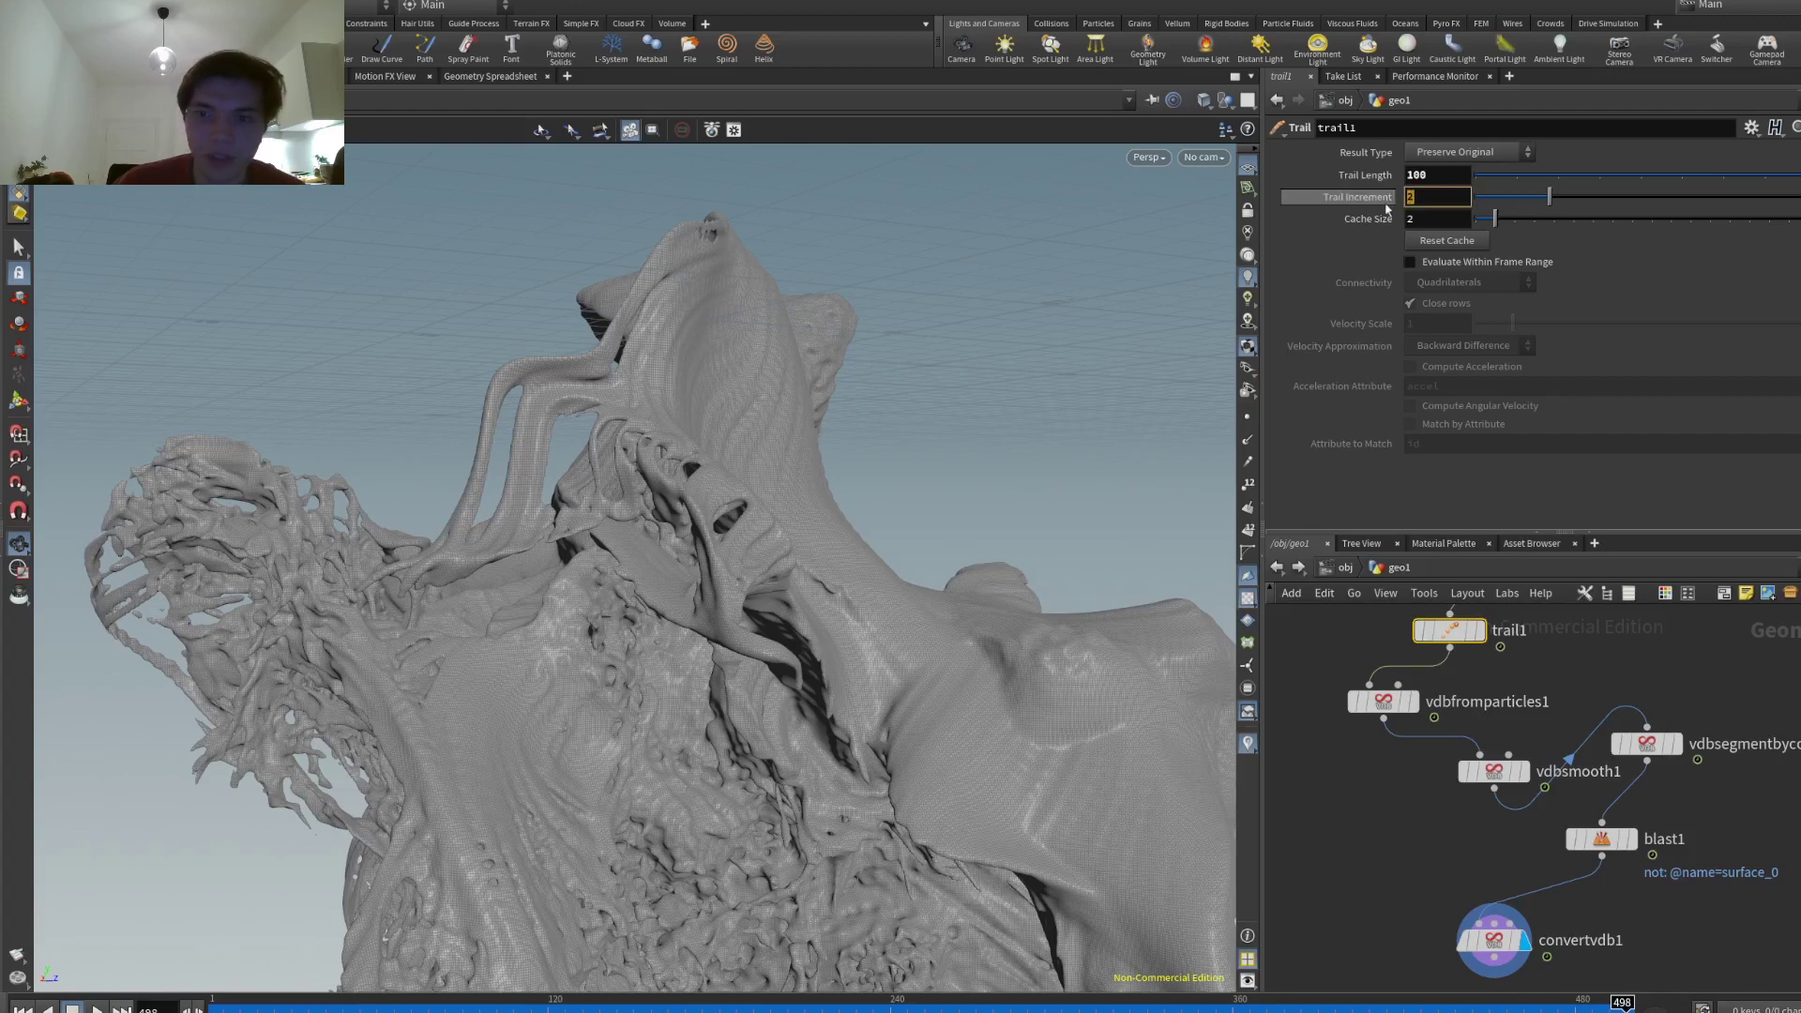
key("Return")
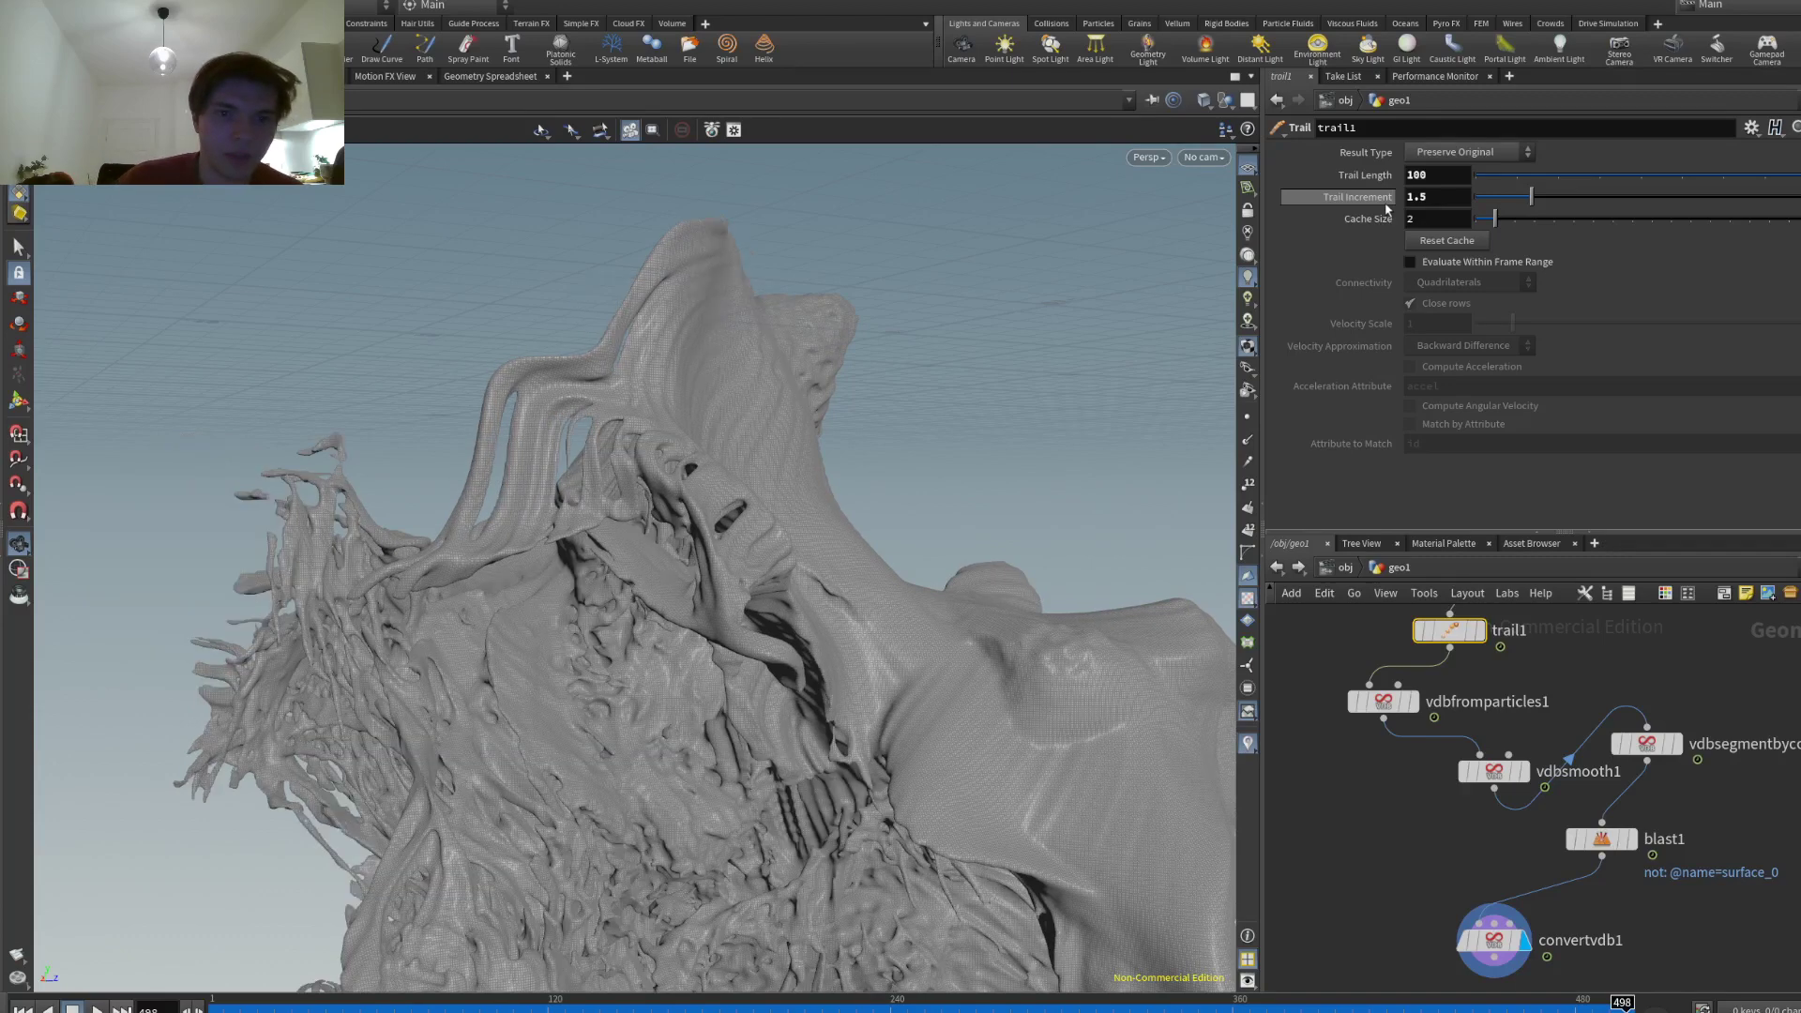
left_click(1448, 196)
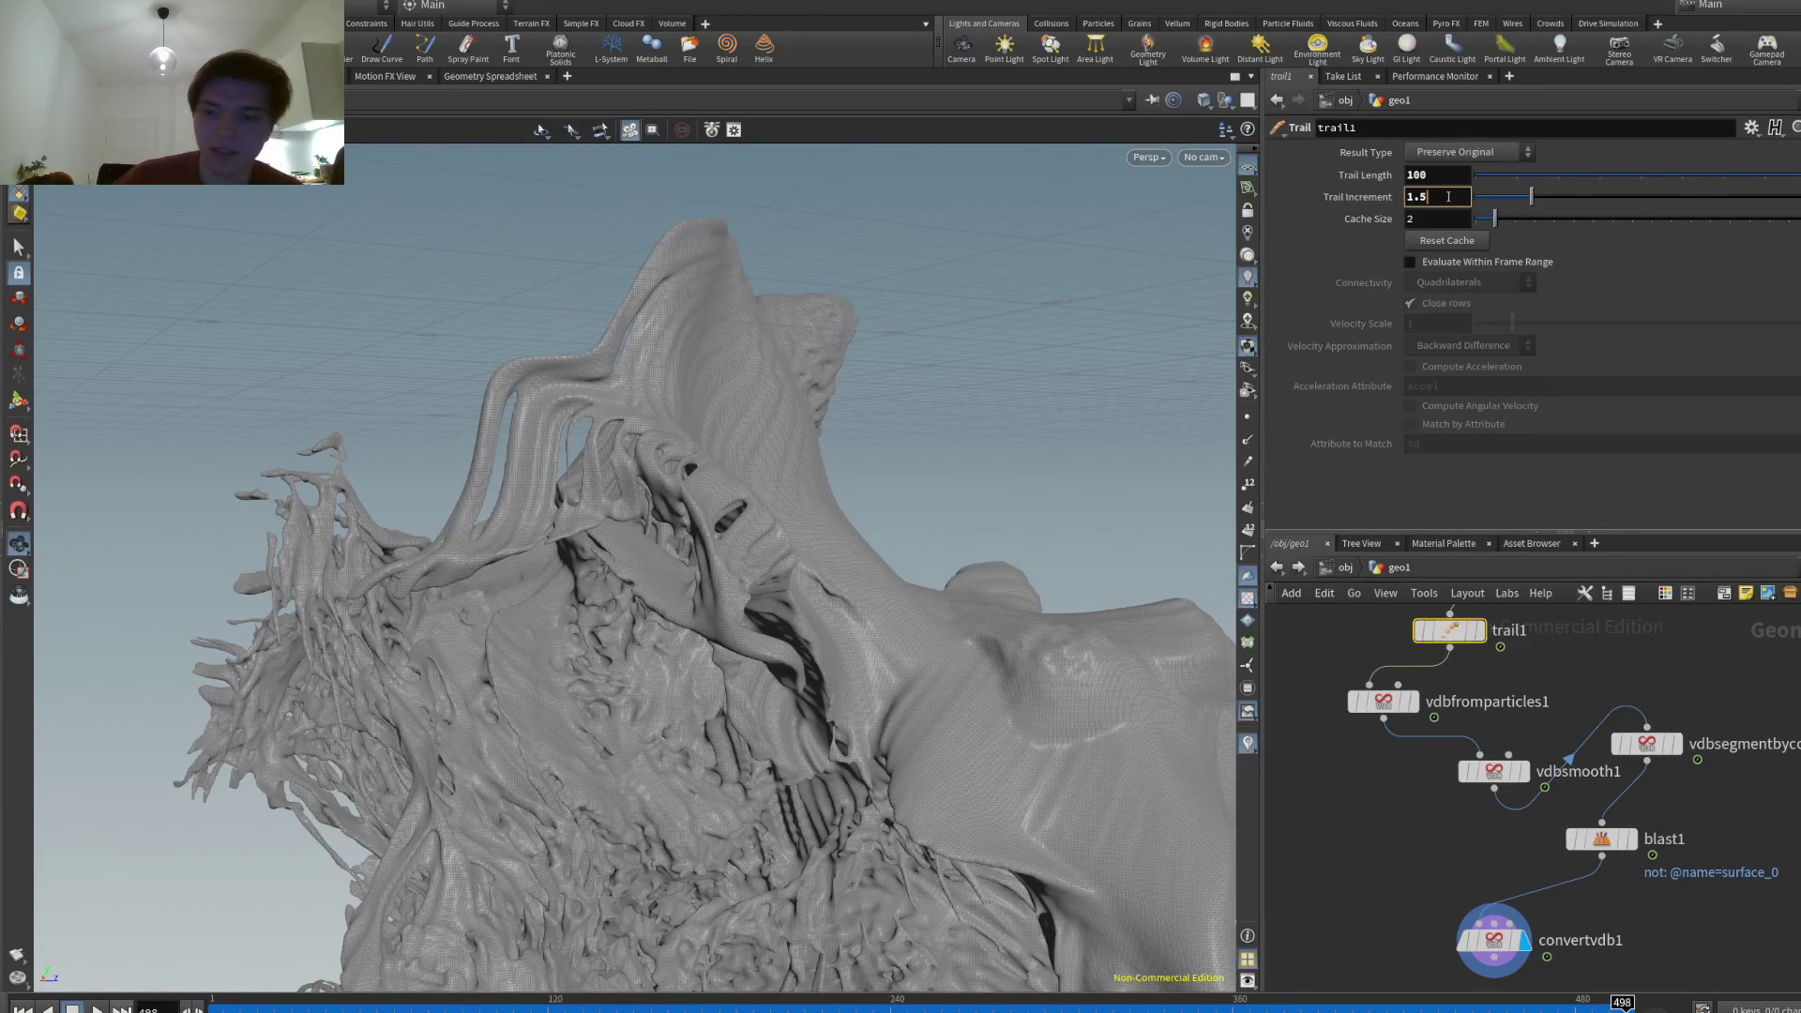
type("2.5")
key("Return")
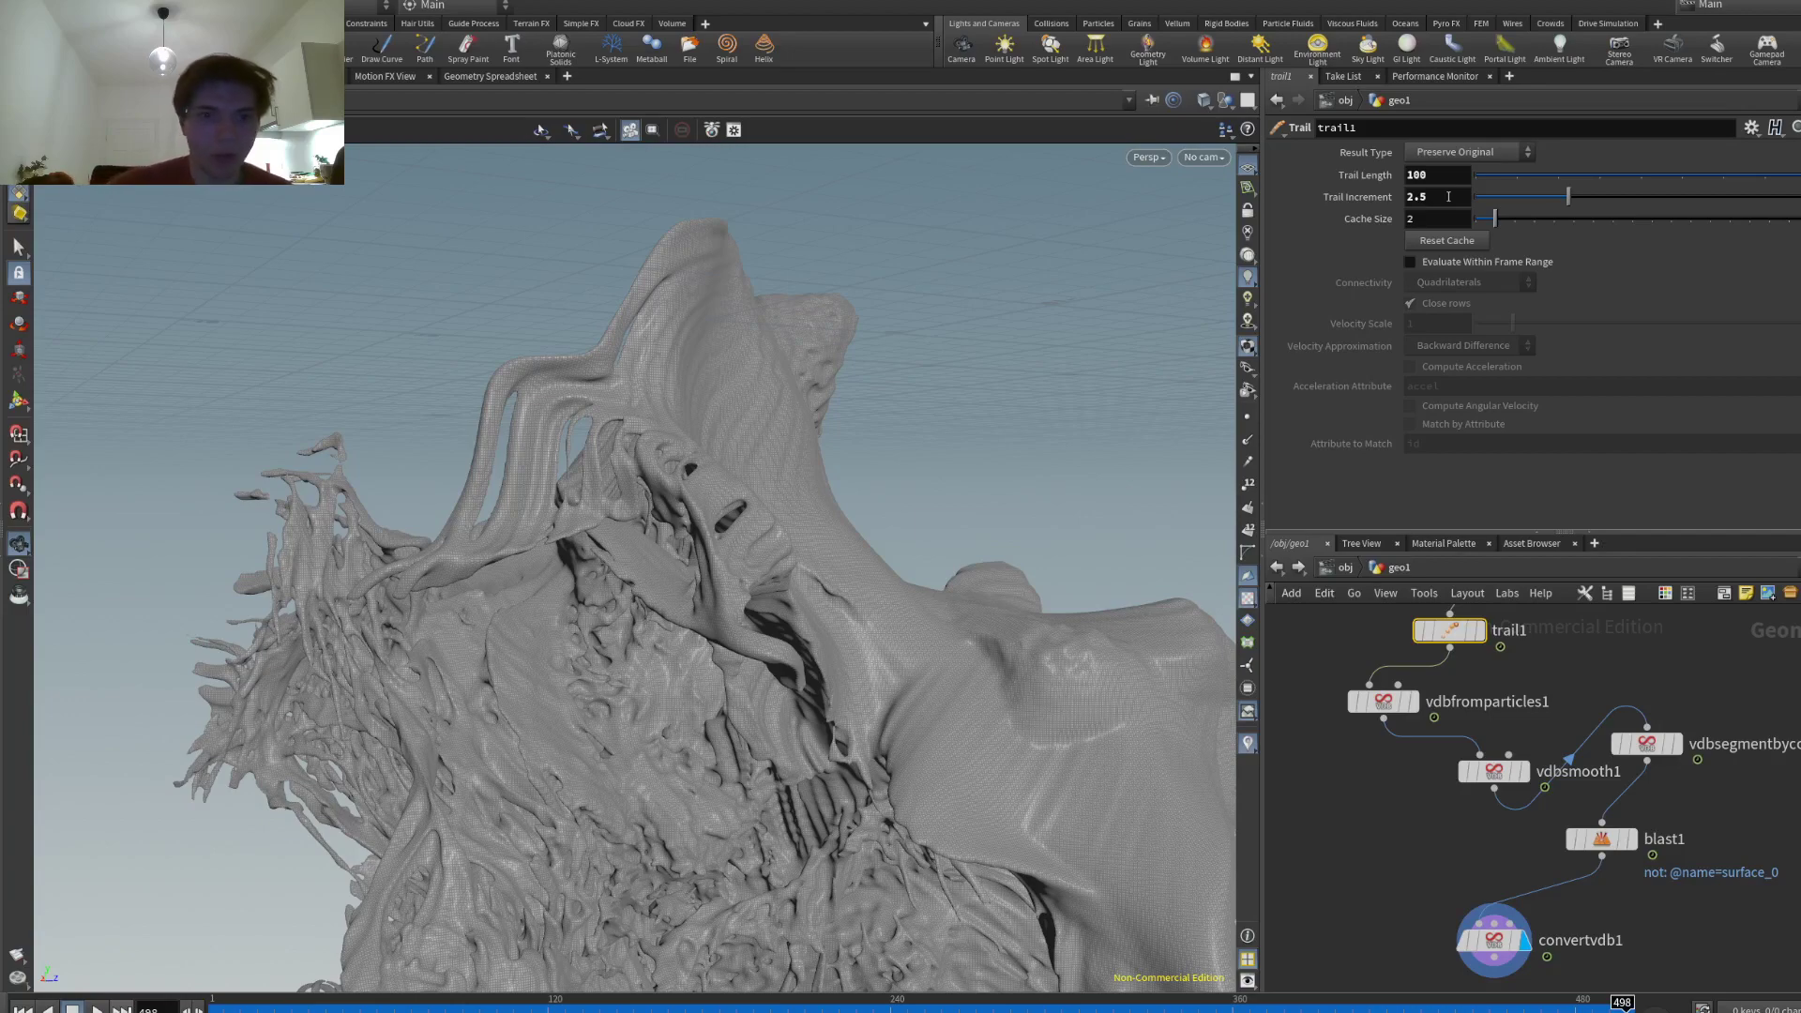
left_click_drag(1107, 226, 1169, 206)
left_click_drag(797, 203, 817, 456)
mouse_move(698, 529)
left_mouse_down()
mouse_move(770, 357)
mouse_move(684, 310)
mouse_move(692, 374)
mouse_move(649, 346)
mouse_move(400, 310)
mouse_move(533, 444)
mouse_move(588, 291)
mouse_move(354, 310)
mouse_move(460, 371)
mouse_move(451, 435)
mouse_move(644, 402)
mouse_move(804, 313)
mouse_move(391, 477)
mouse_move(488, 413)
mouse_move(324, 582)
mouse_move(404, 488)
mouse_move(461, 513)
mouse_move(362, 580)
left_mouse_up()
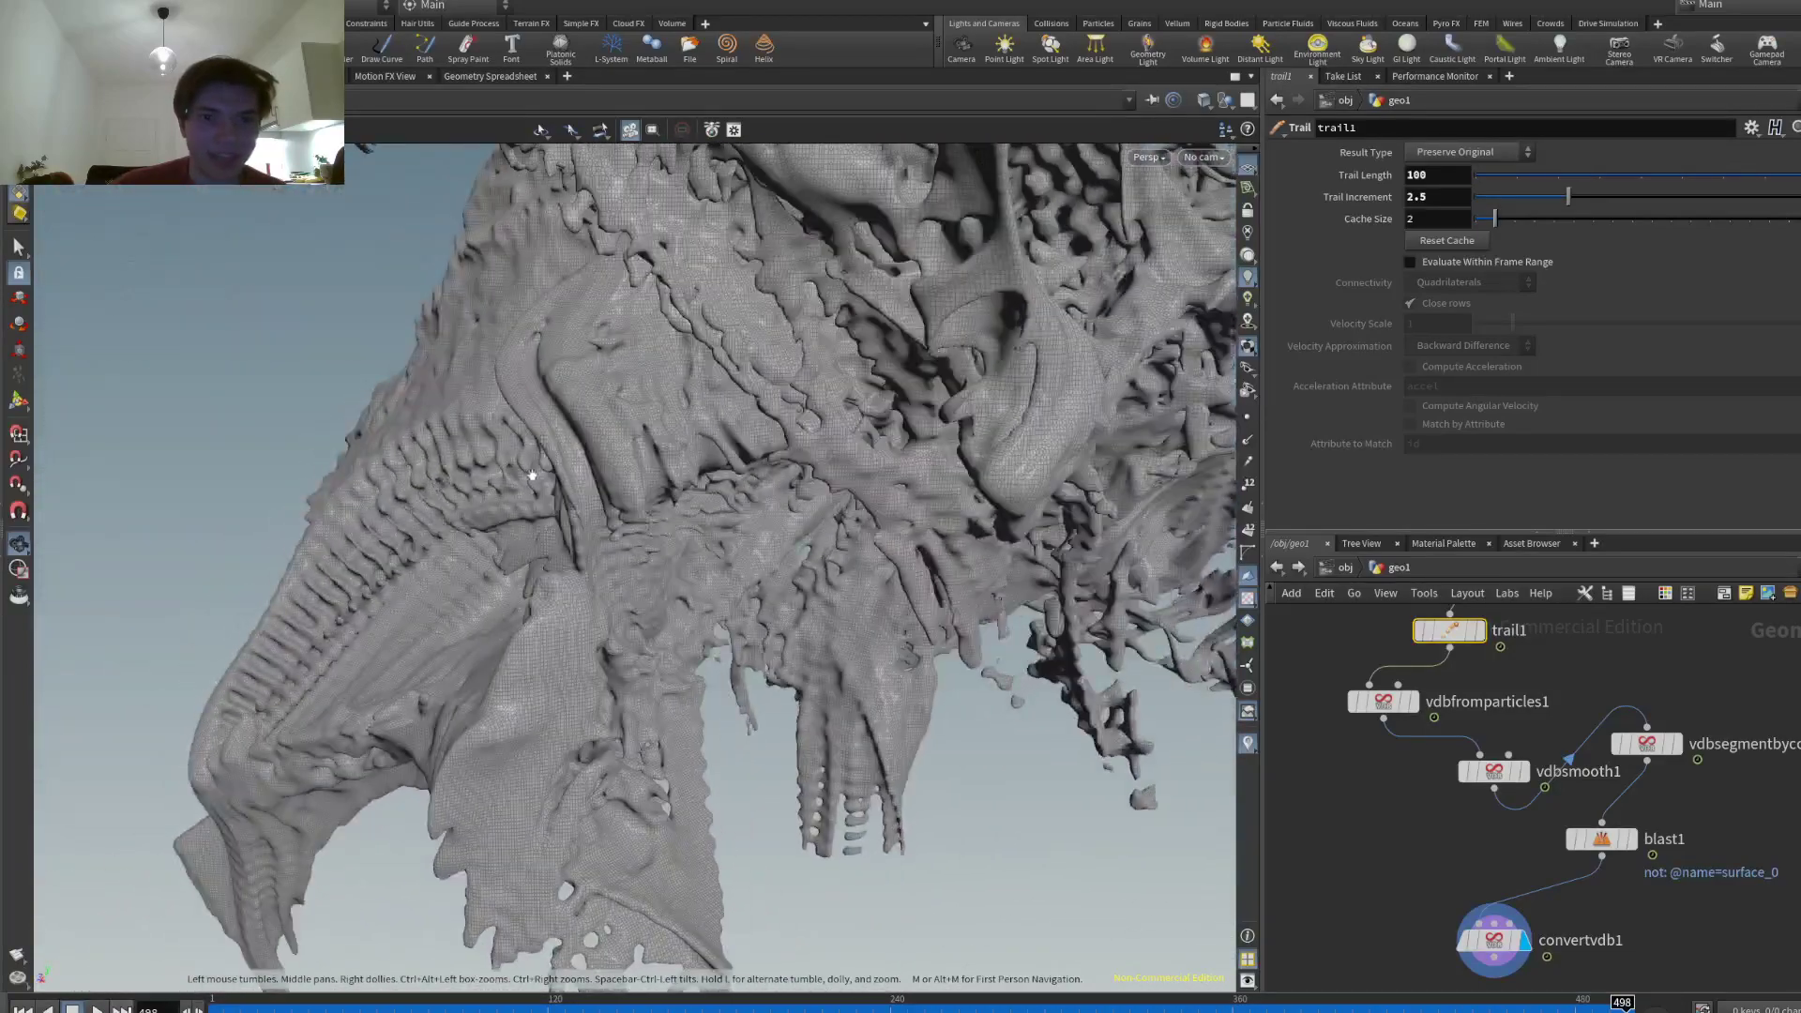
mouse_move(431, 513)
left_mouse_down()
mouse_move(736, 401)
mouse_move(698, 635)
mouse_move(812, 503)
mouse_move(850, 506)
mouse_move(948, 441)
left_mouse_up()
- Set trail1's Trail Increment to 5 and inspect the coarser result
left_click(1439, 197)
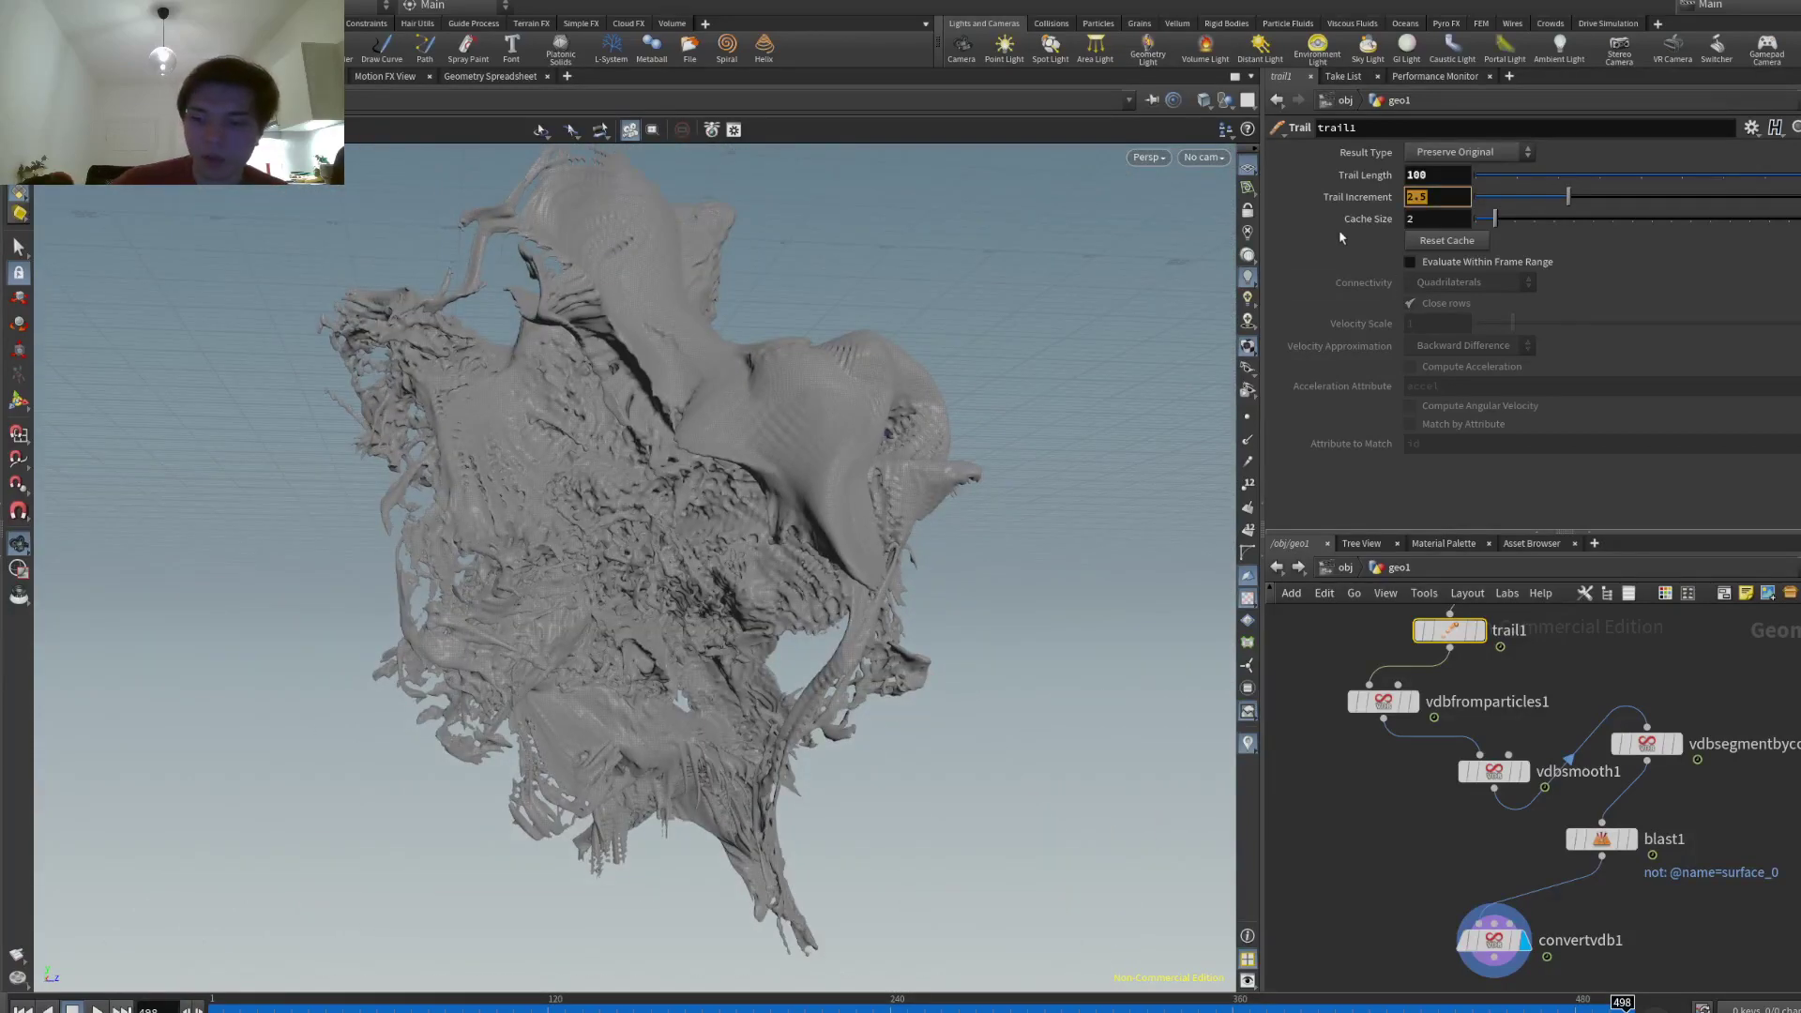
type("5")
key("Return")
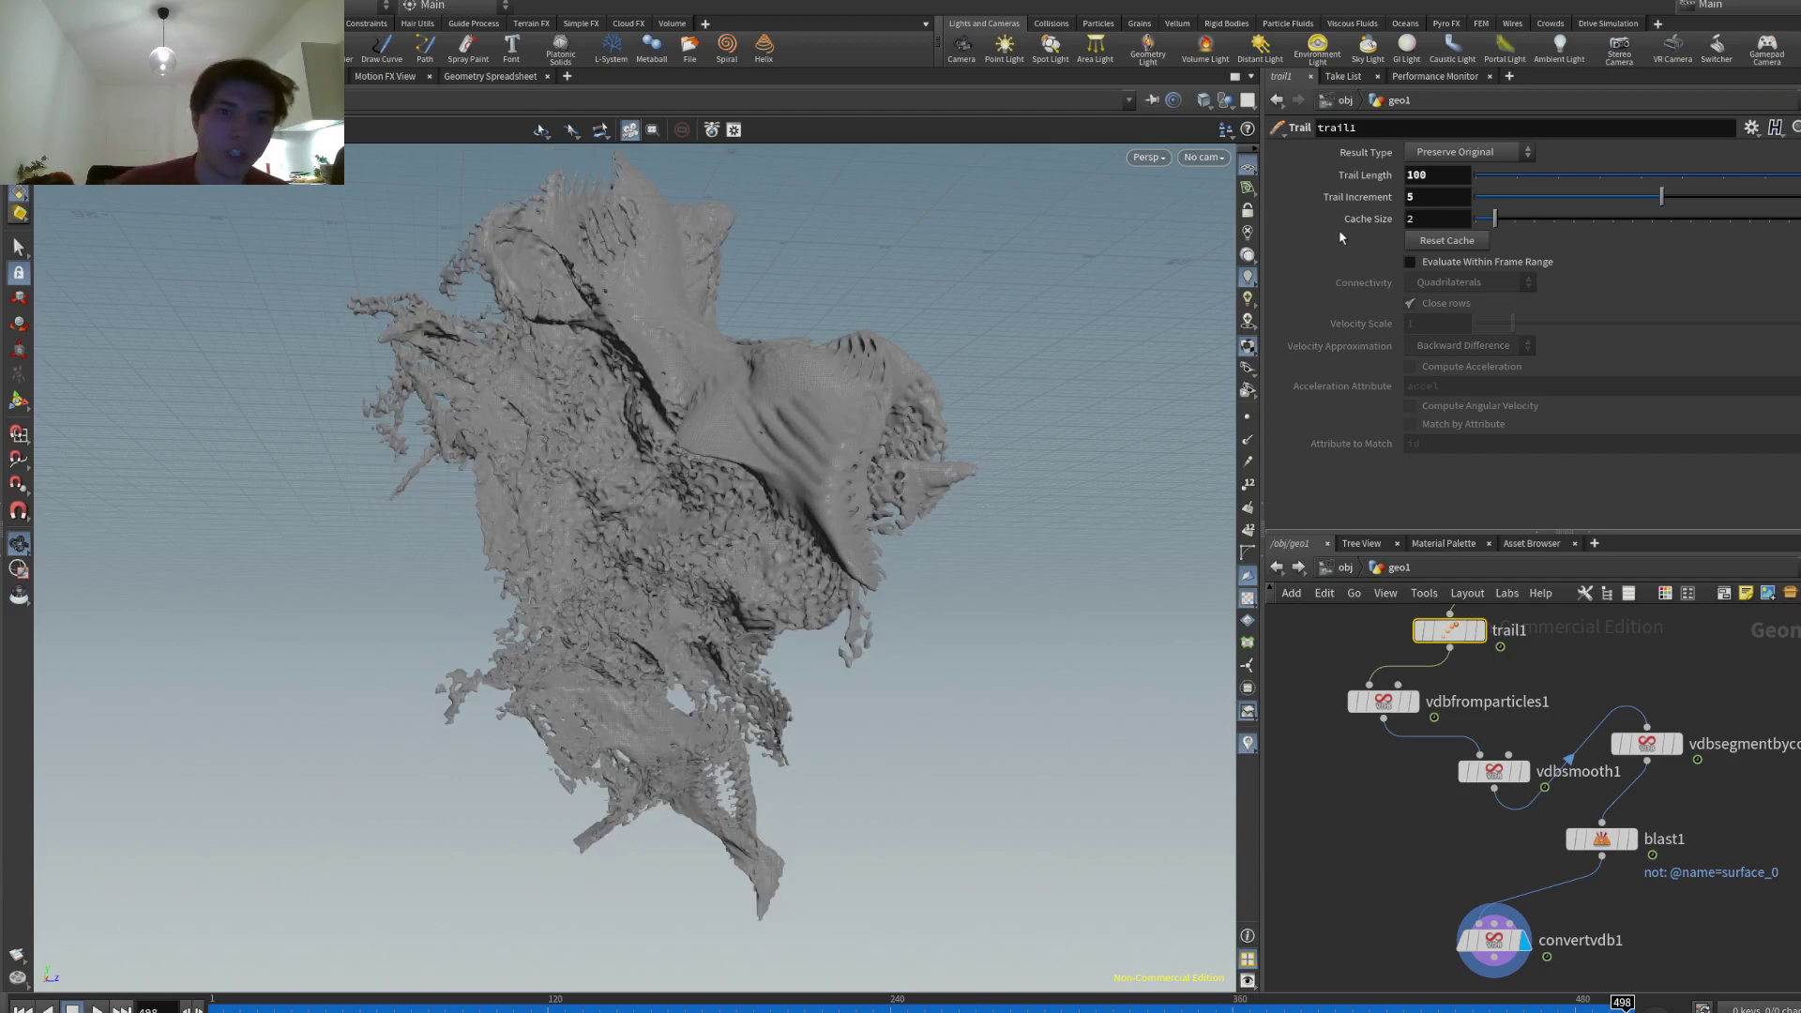
left_click_drag(668, 525, 474, 374)
- Set the Trail Increment back to 2 and inspect the re-cooked mesh
left_click(1426, 197)
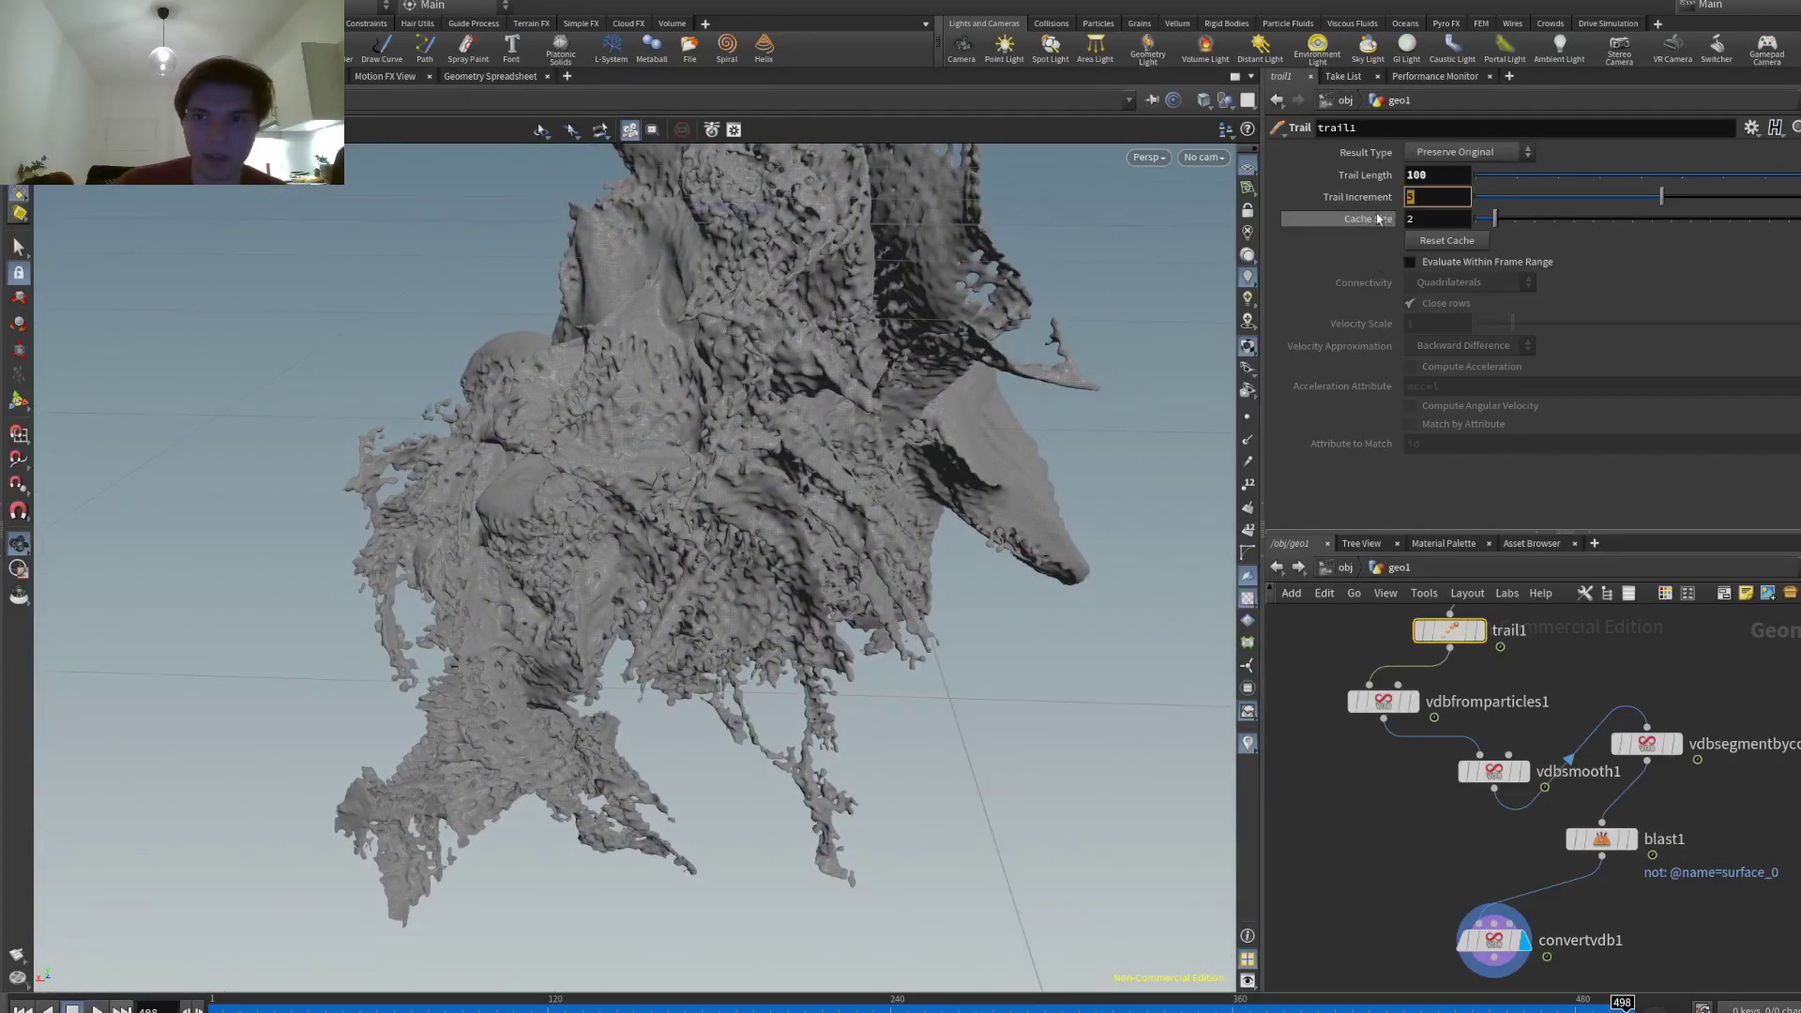
type("2")
key("Return")
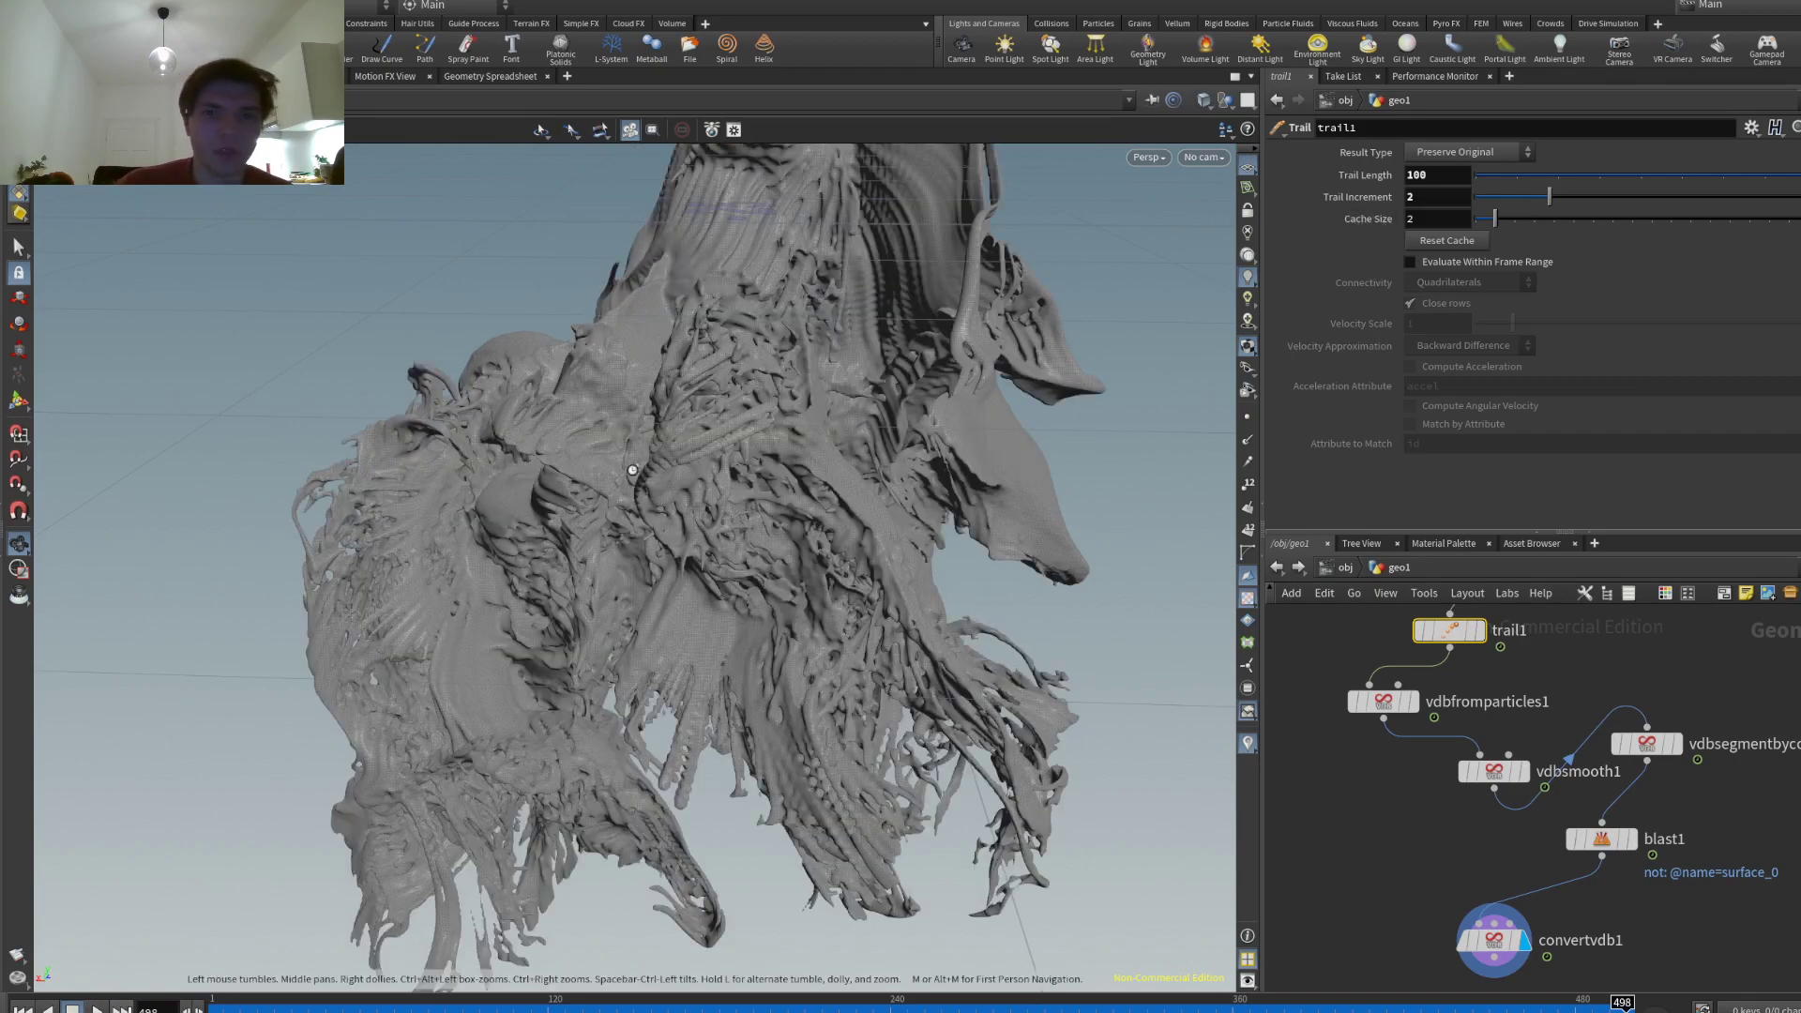
left_click_drag(845, 487, 1454, 900)
- Lower vdbsmooth1's Iterations from 4 to 3 and review the surface
left_click(1501, 774)
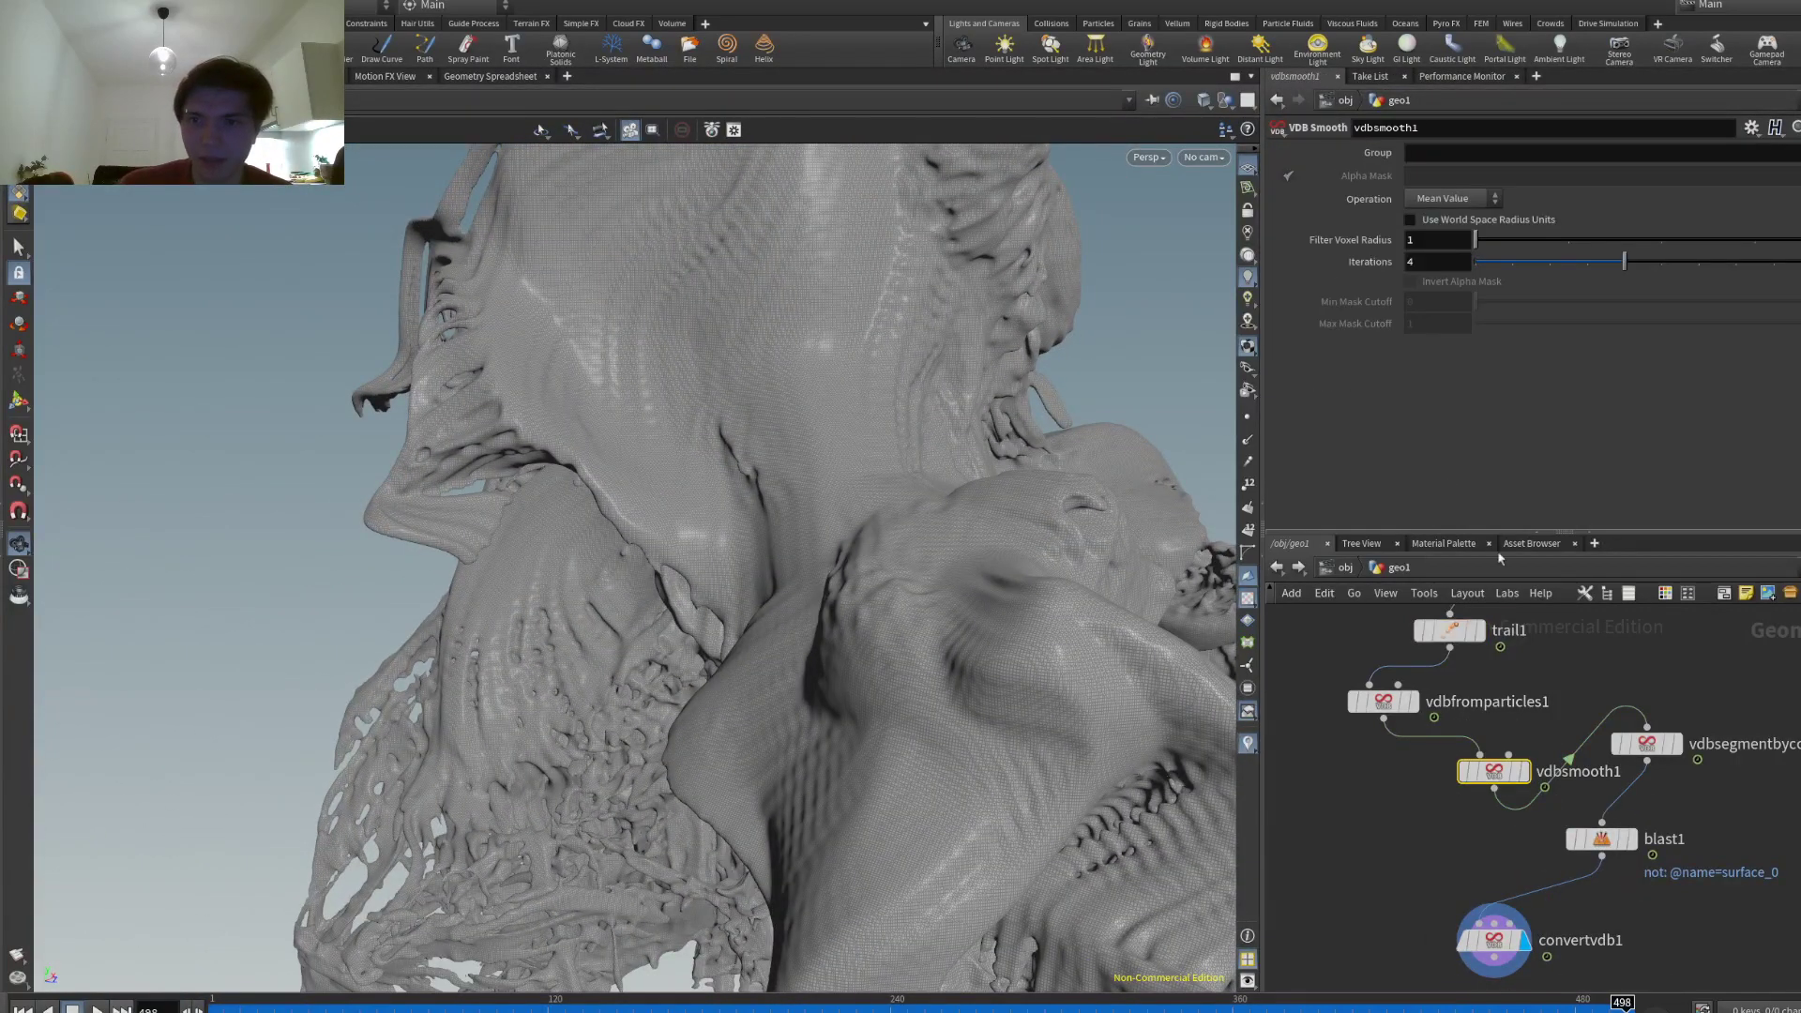
left_click(1590, 270)
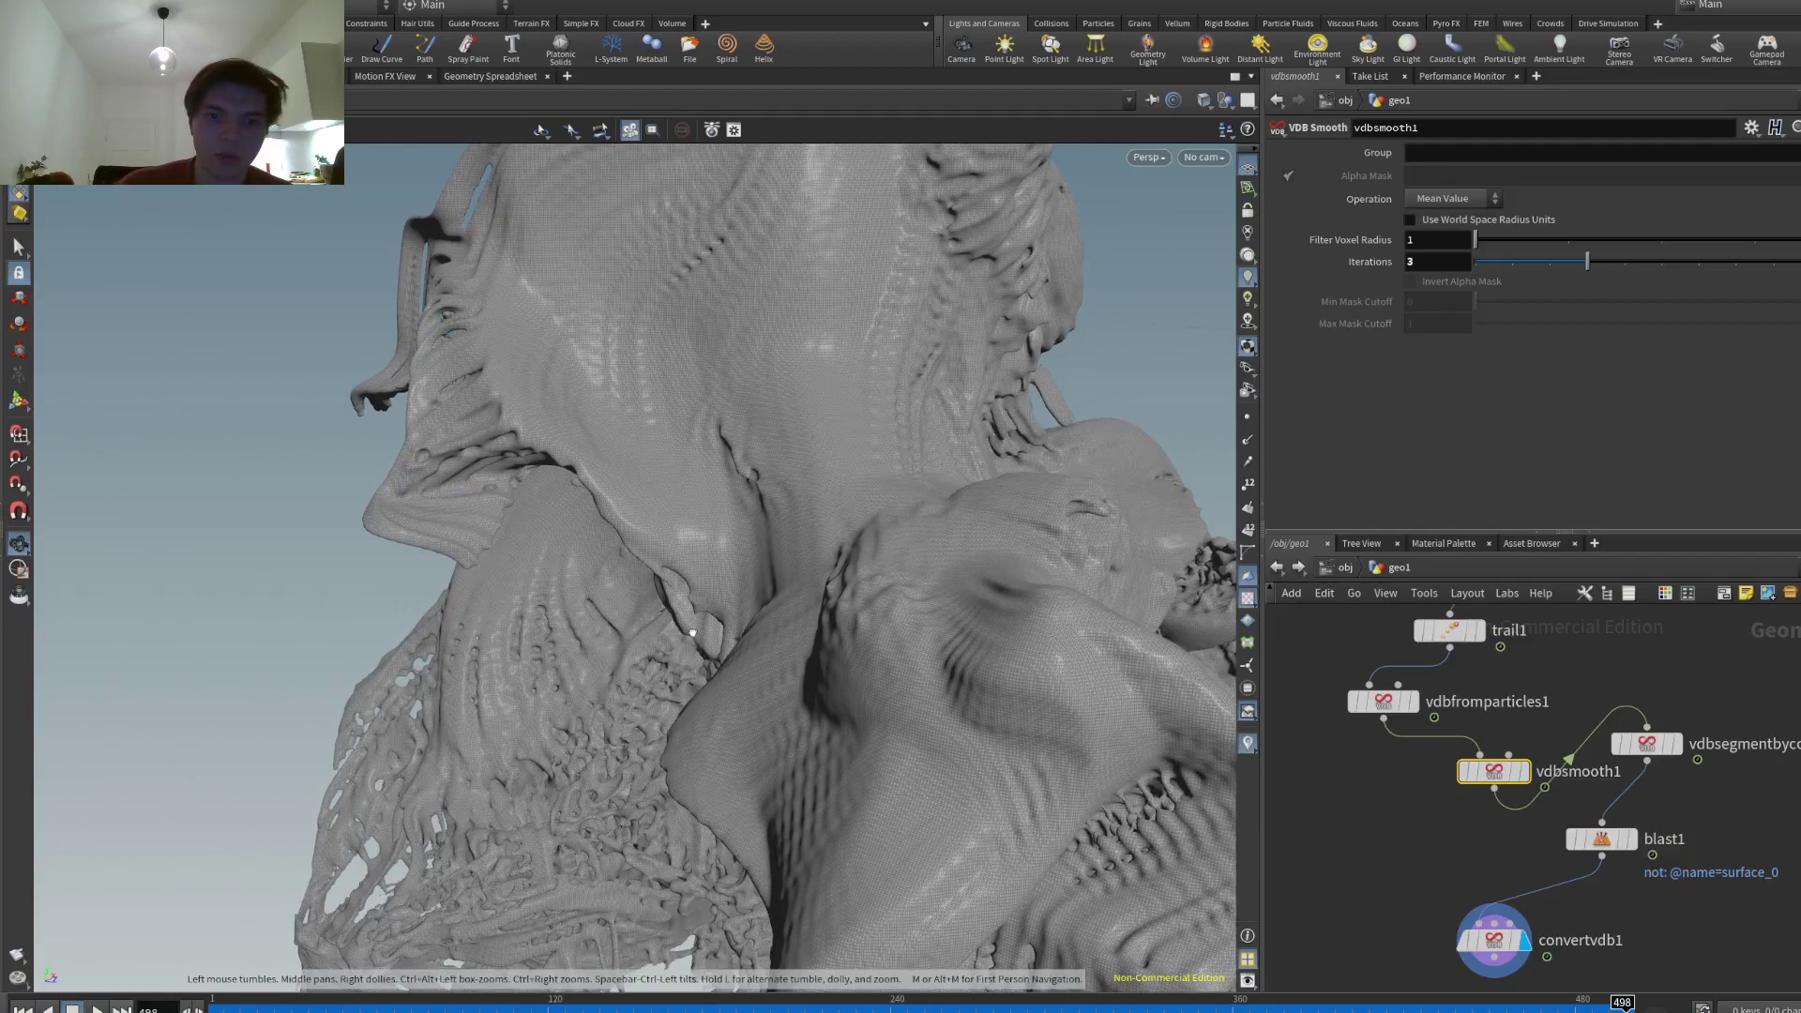
left_click_drag(693, 635, 495, 549)
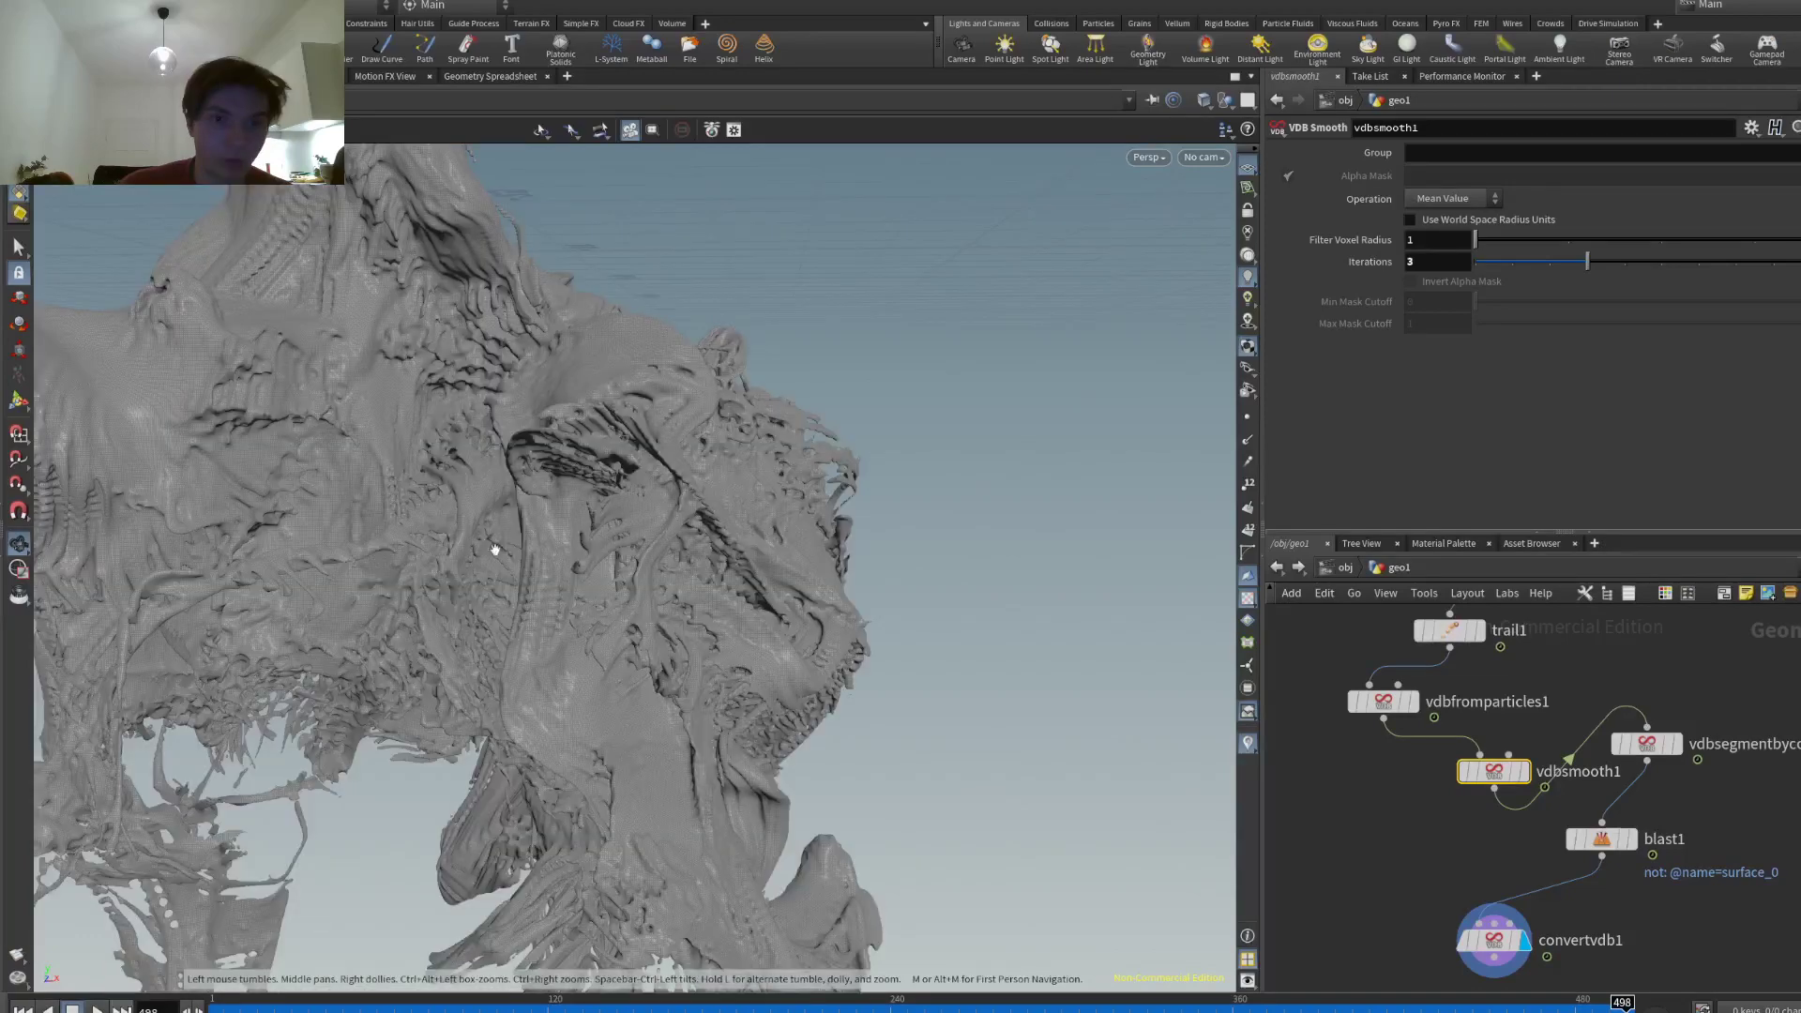
- Add a merge1 node and wire convertvdb1's output into it
key("Tab")
type("merge")
key("Return")
left_click(1358, 838)
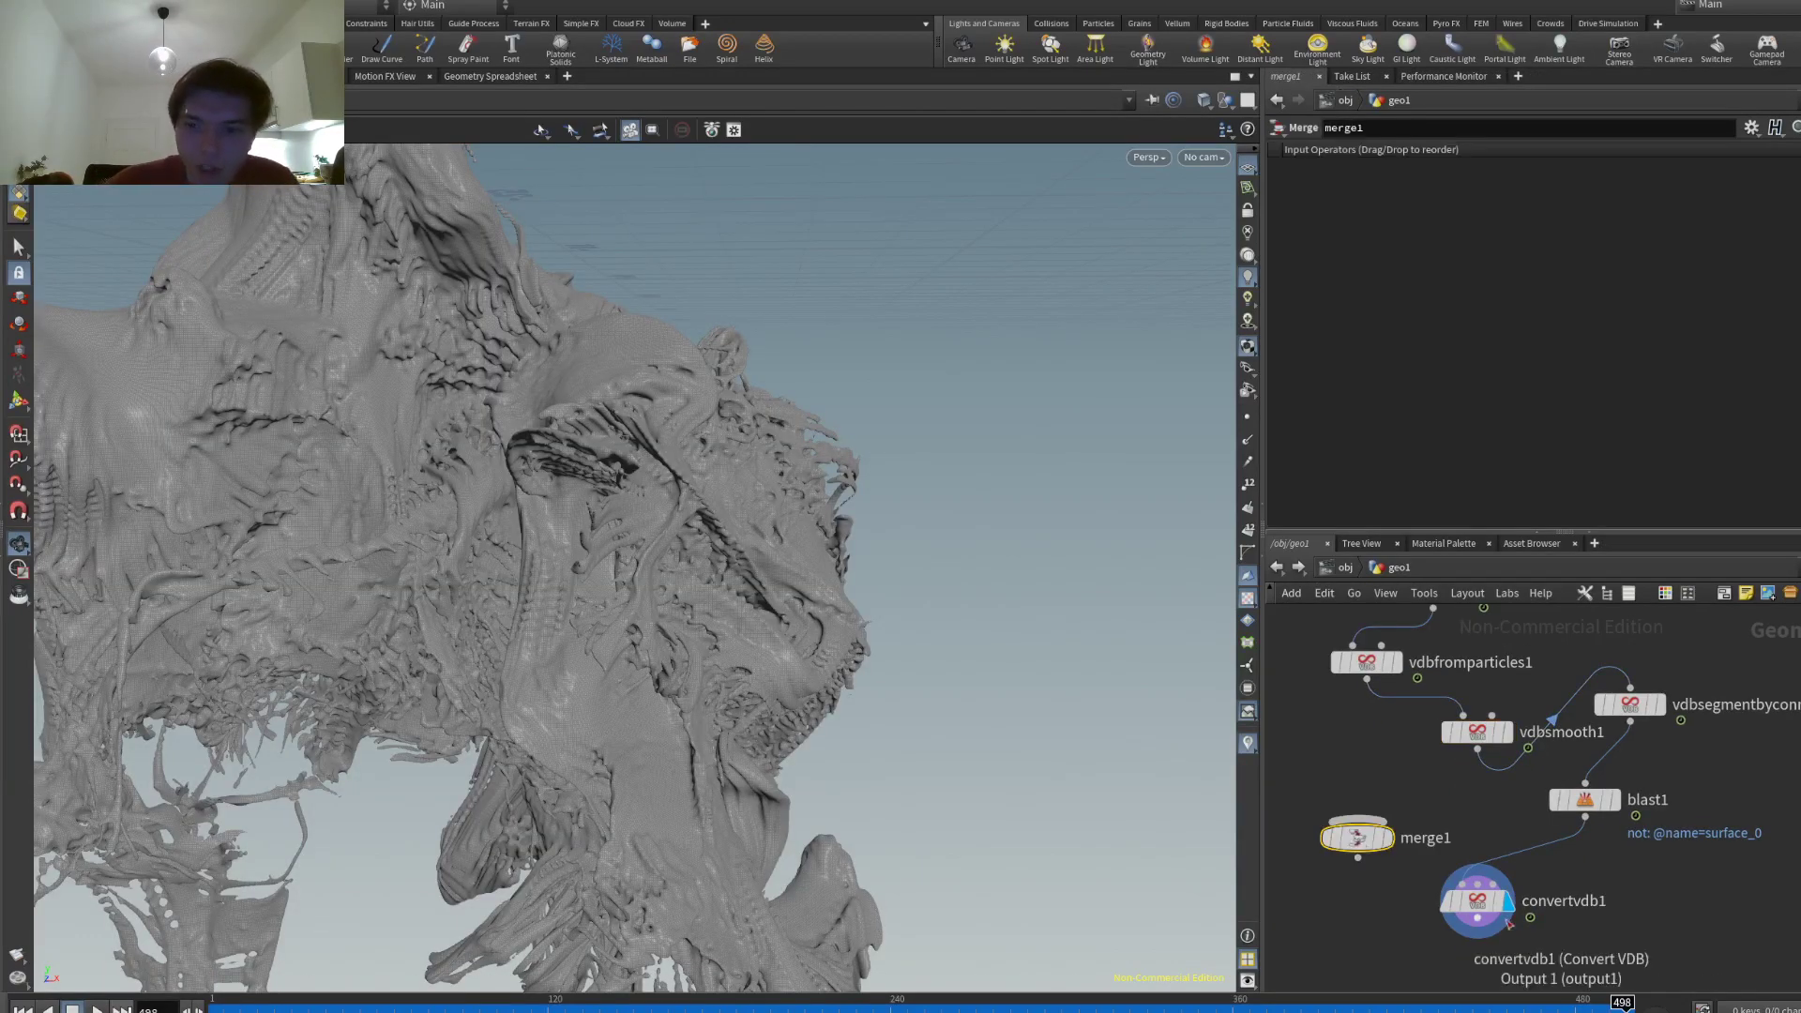
left_click_drag(1509, 925, 1358, 819)
- Set convertvdb1's Adaptivity to 0.1, then 0.15, checking the reduced mesh
left_click(1477, 901)
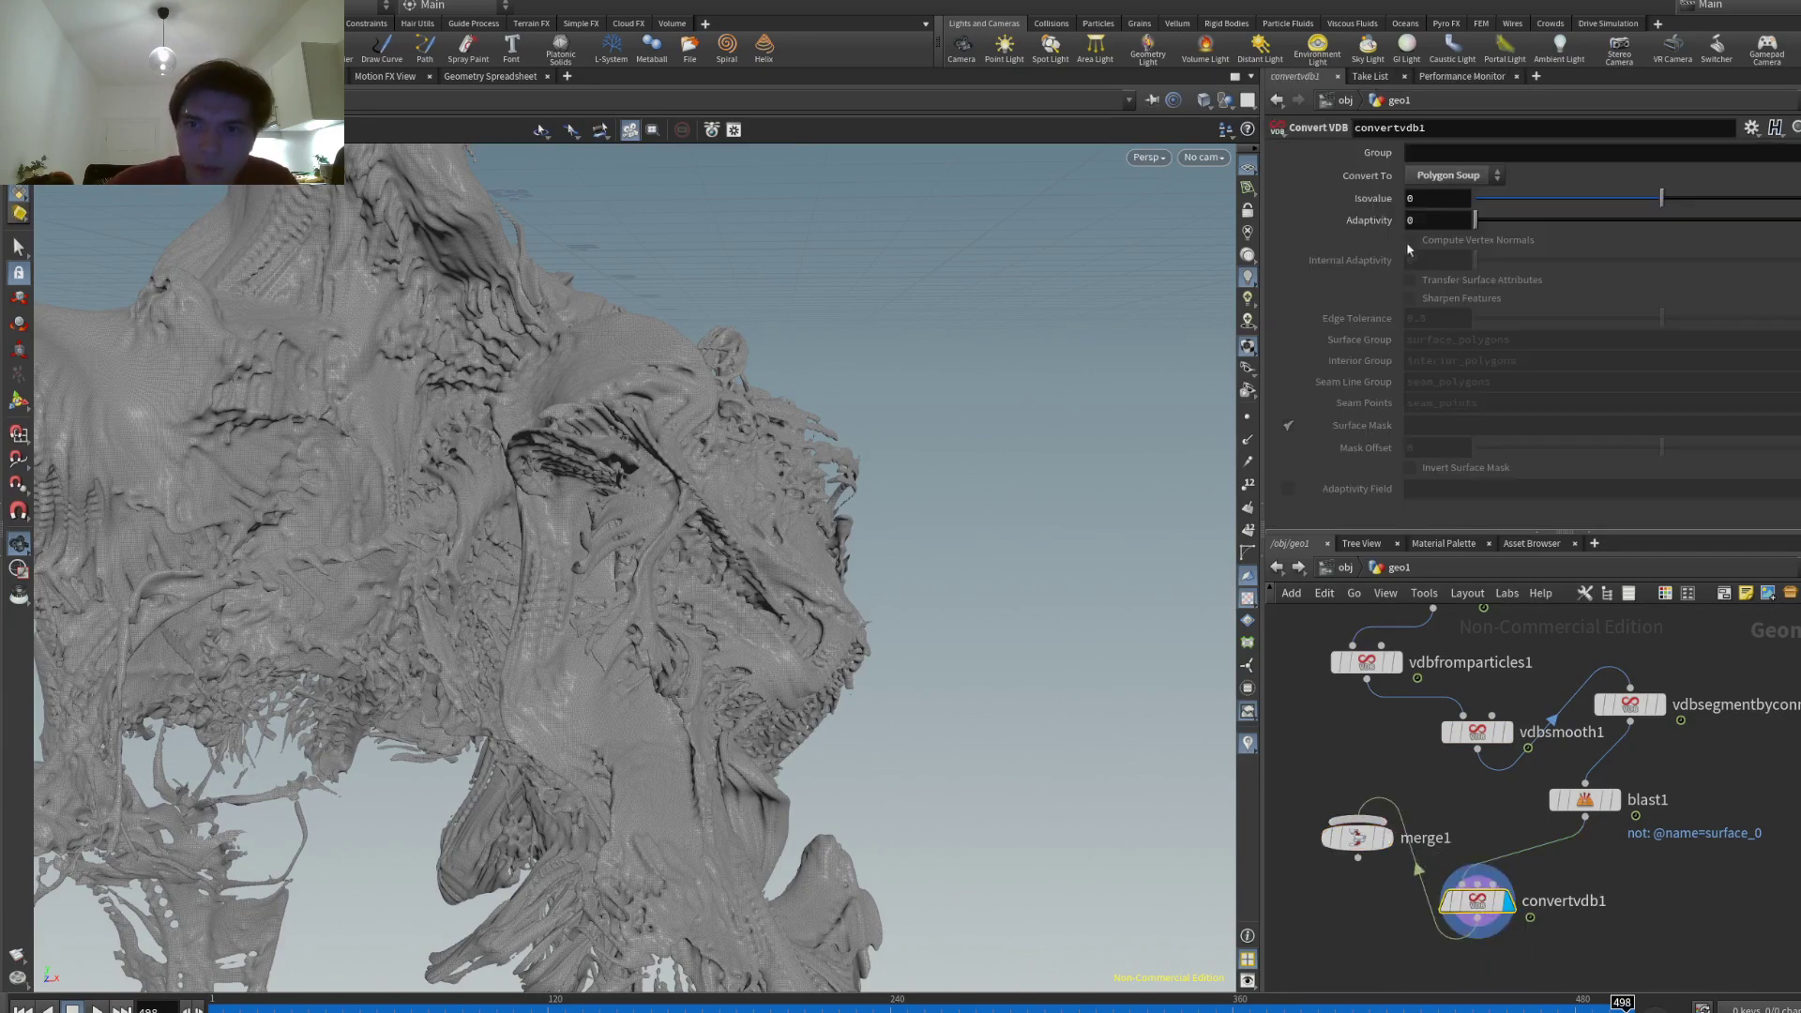
left_click(1435, 220)
type("0.1")
key("Return")
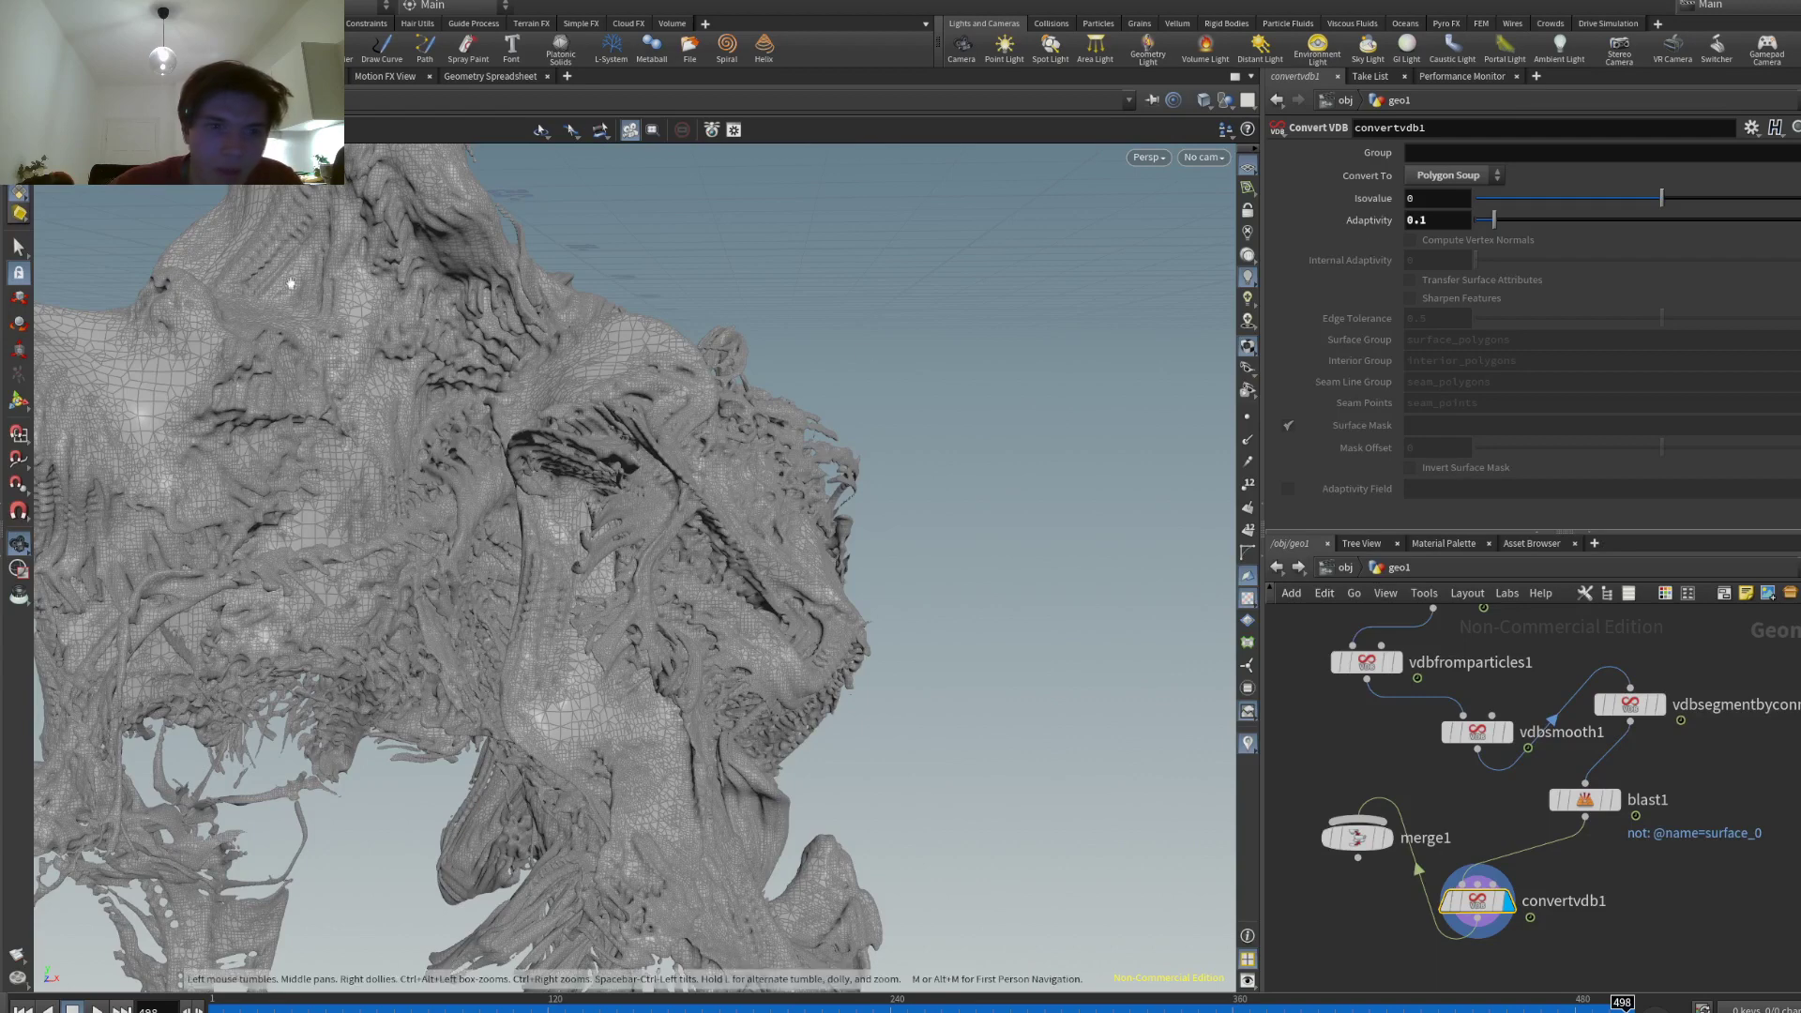
left_click_drag(242, 451, 556, 537)
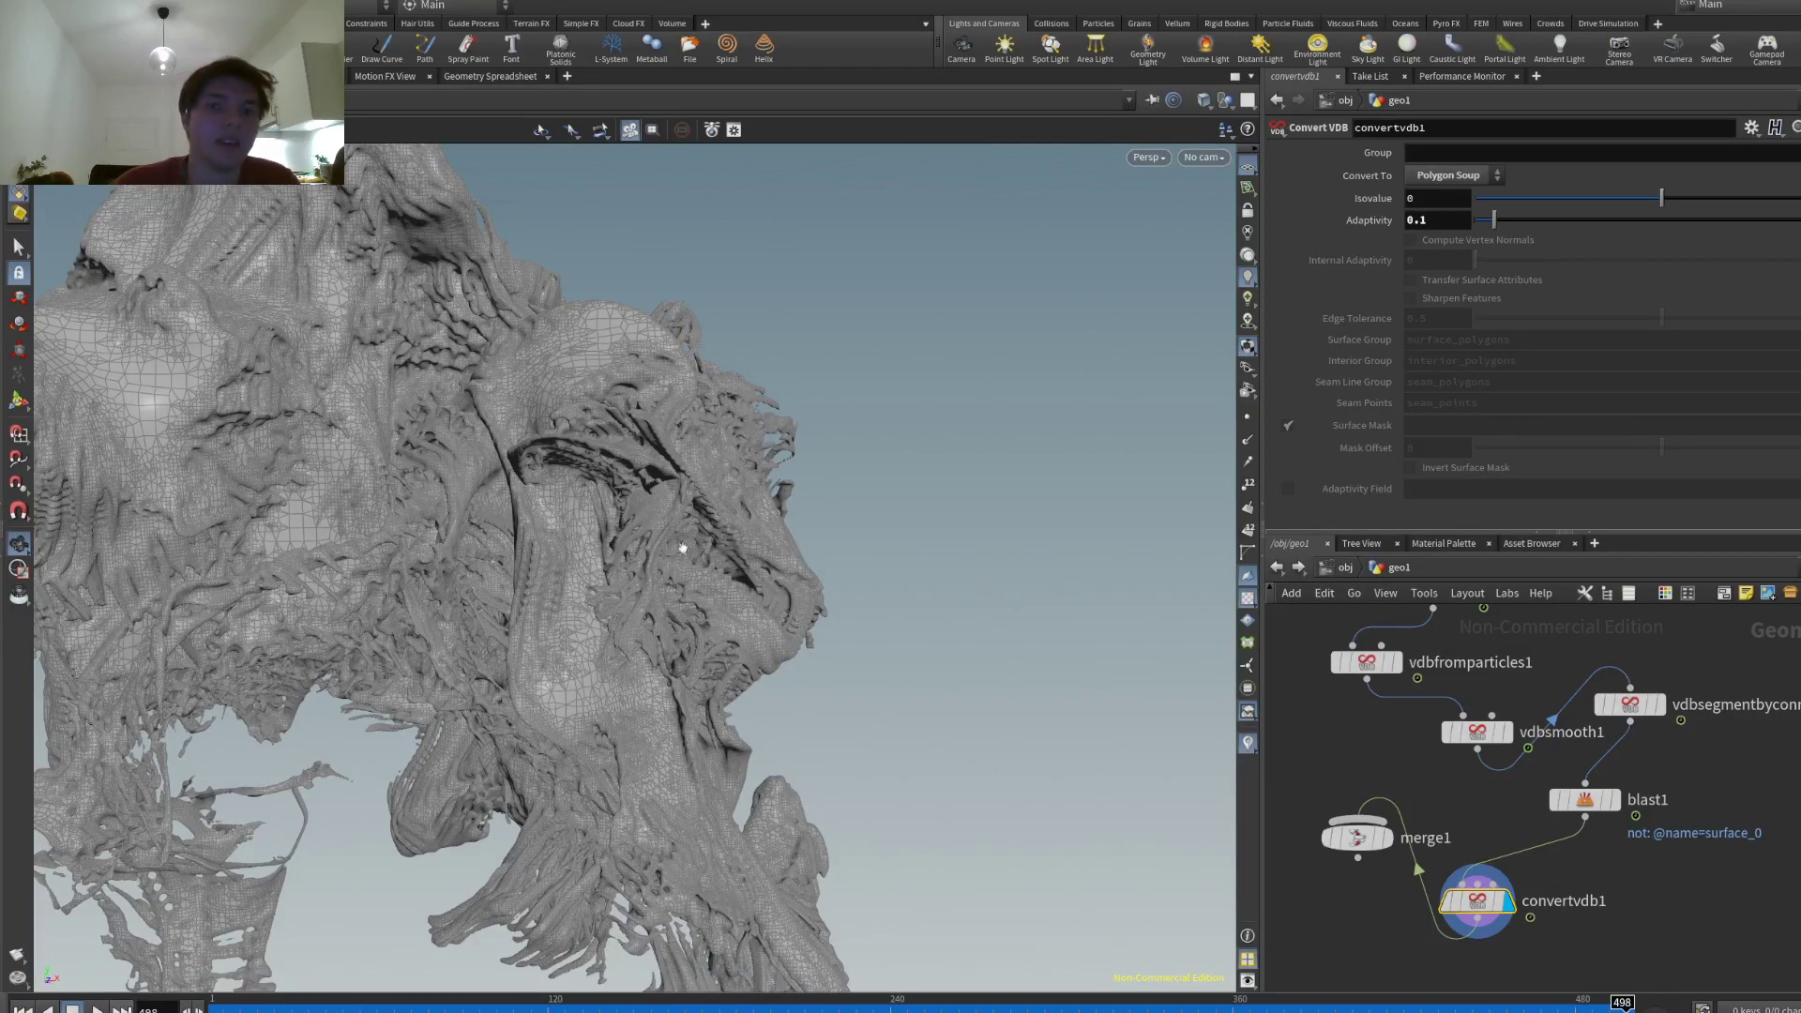
left_click(1432, 226)
type("5")
key("Return")
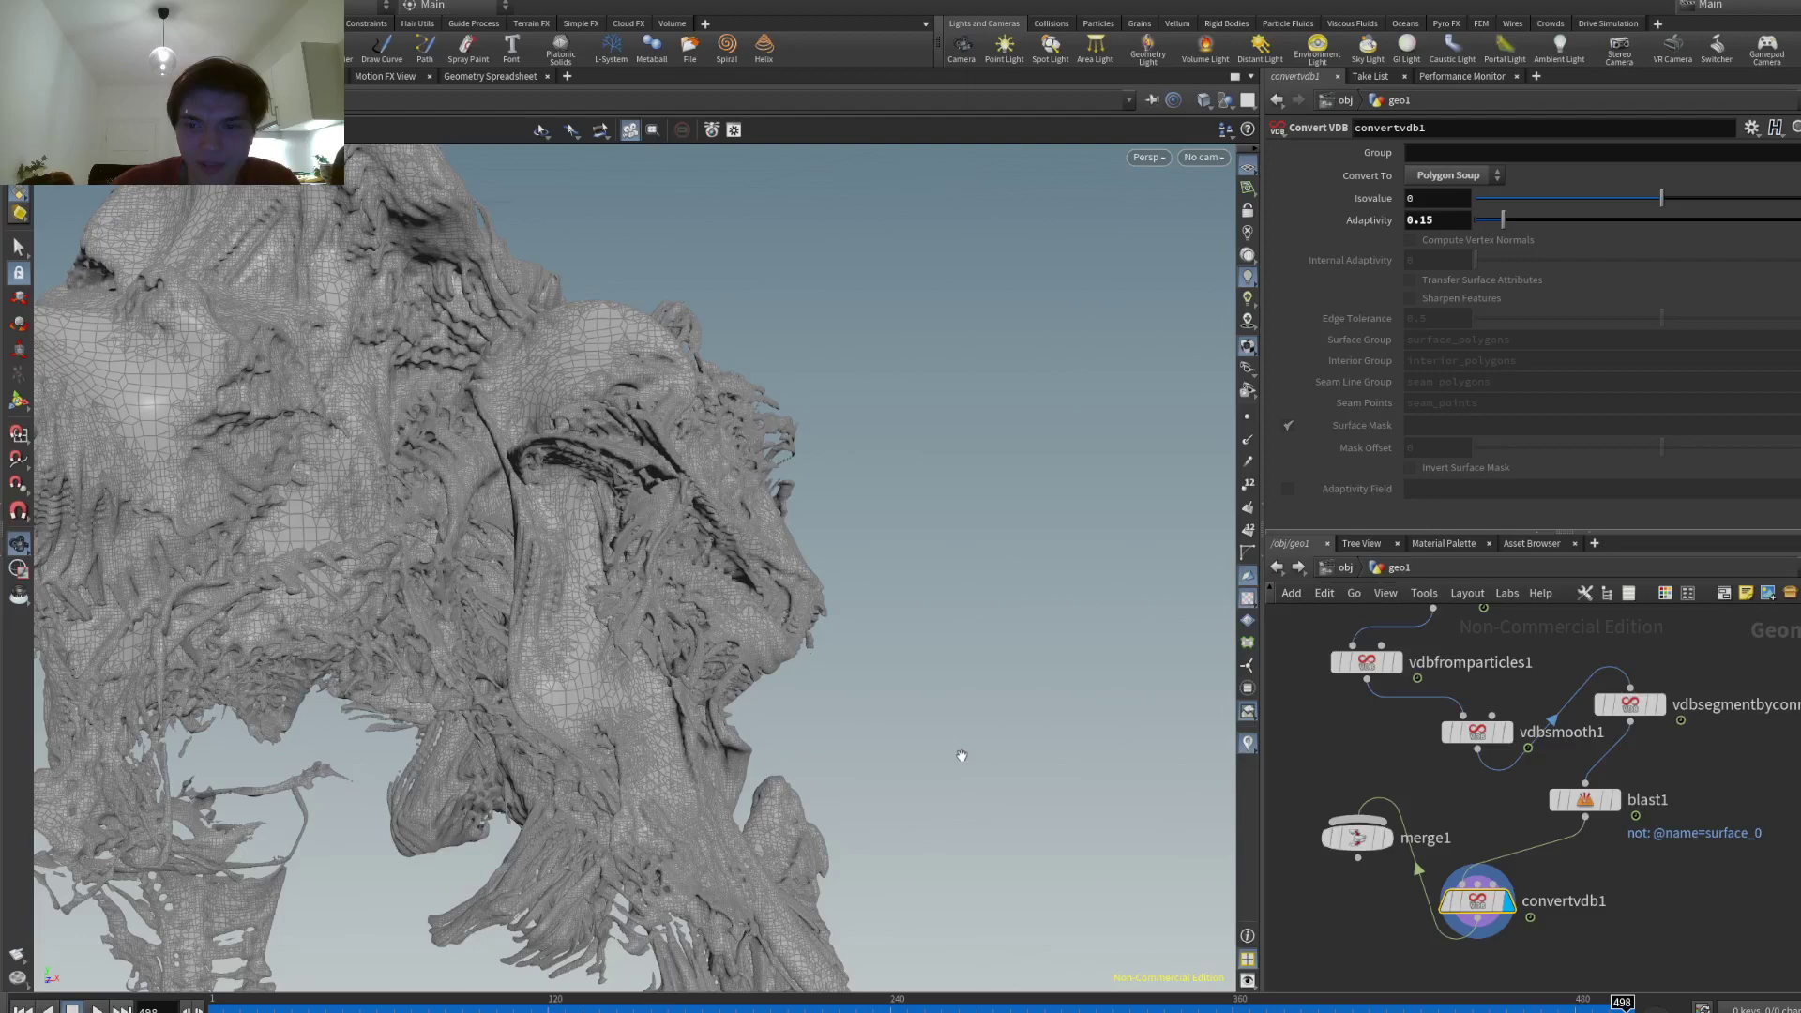
scroll(1439, 852, "down", 3)
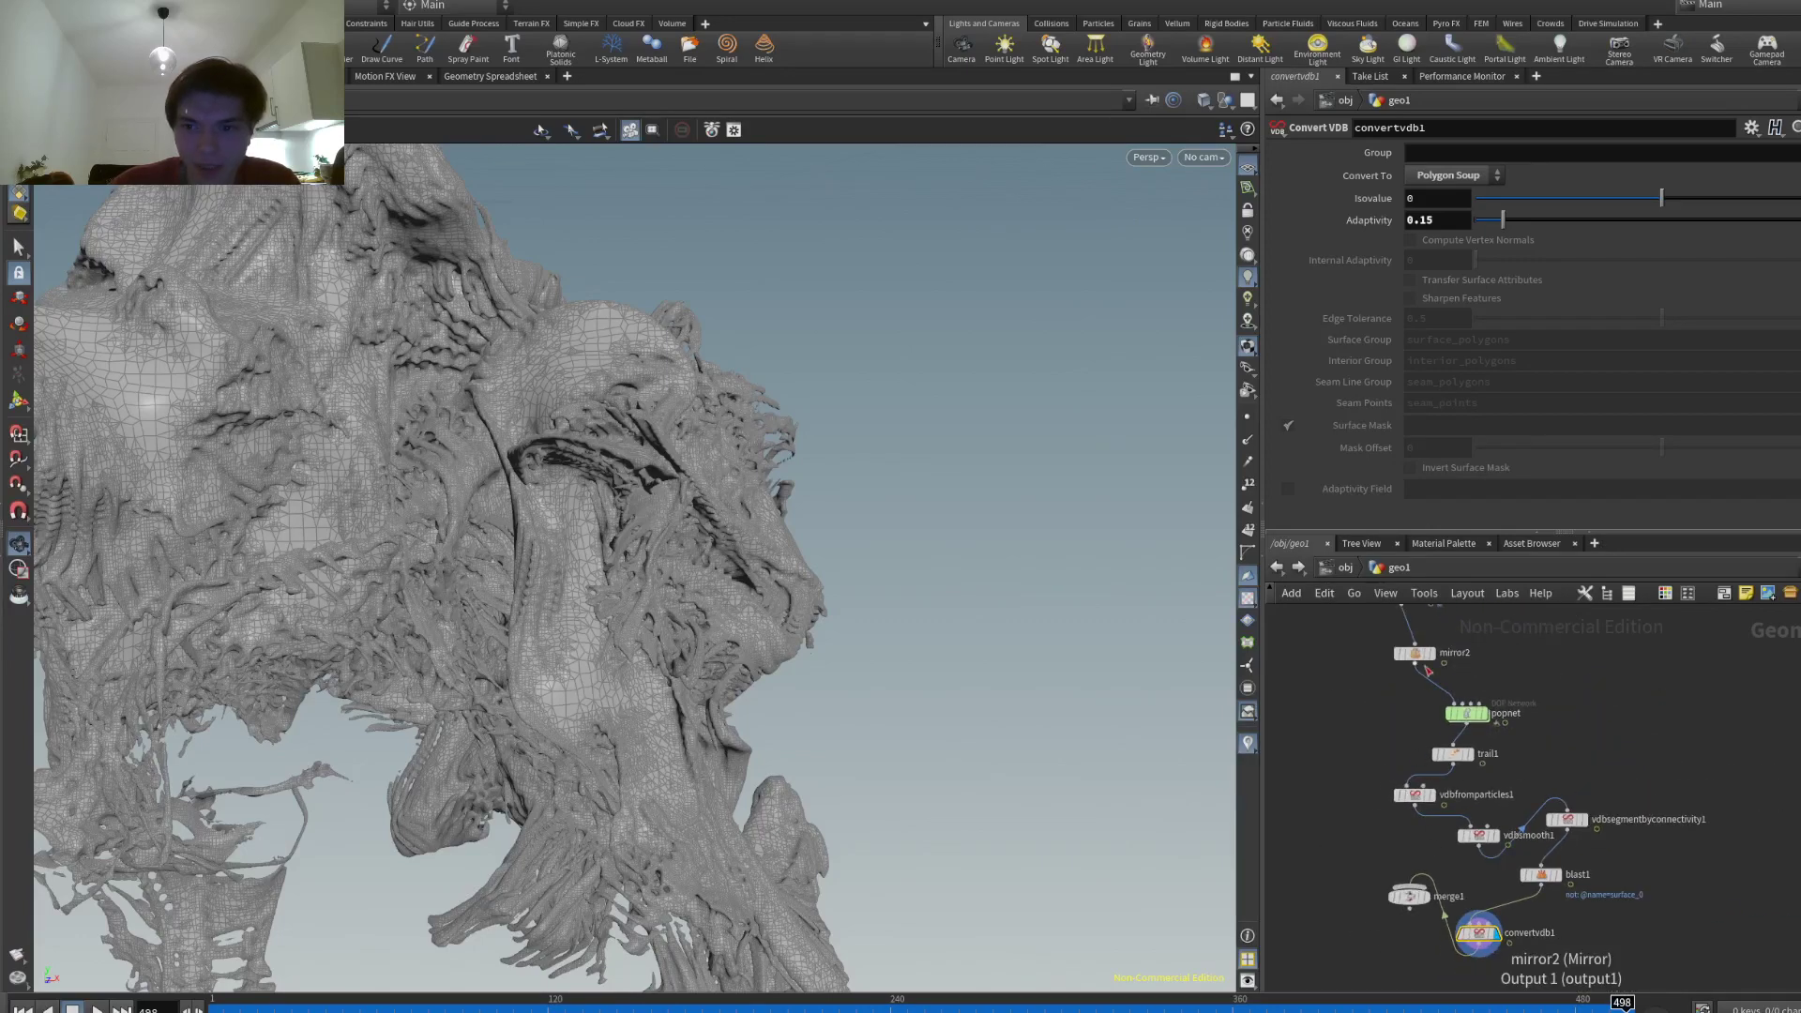
- Feed mirror2 into merge1 through a Transform node with Uniform Scale 3.13
left_click_drag(1479, 932, 1409, 886)
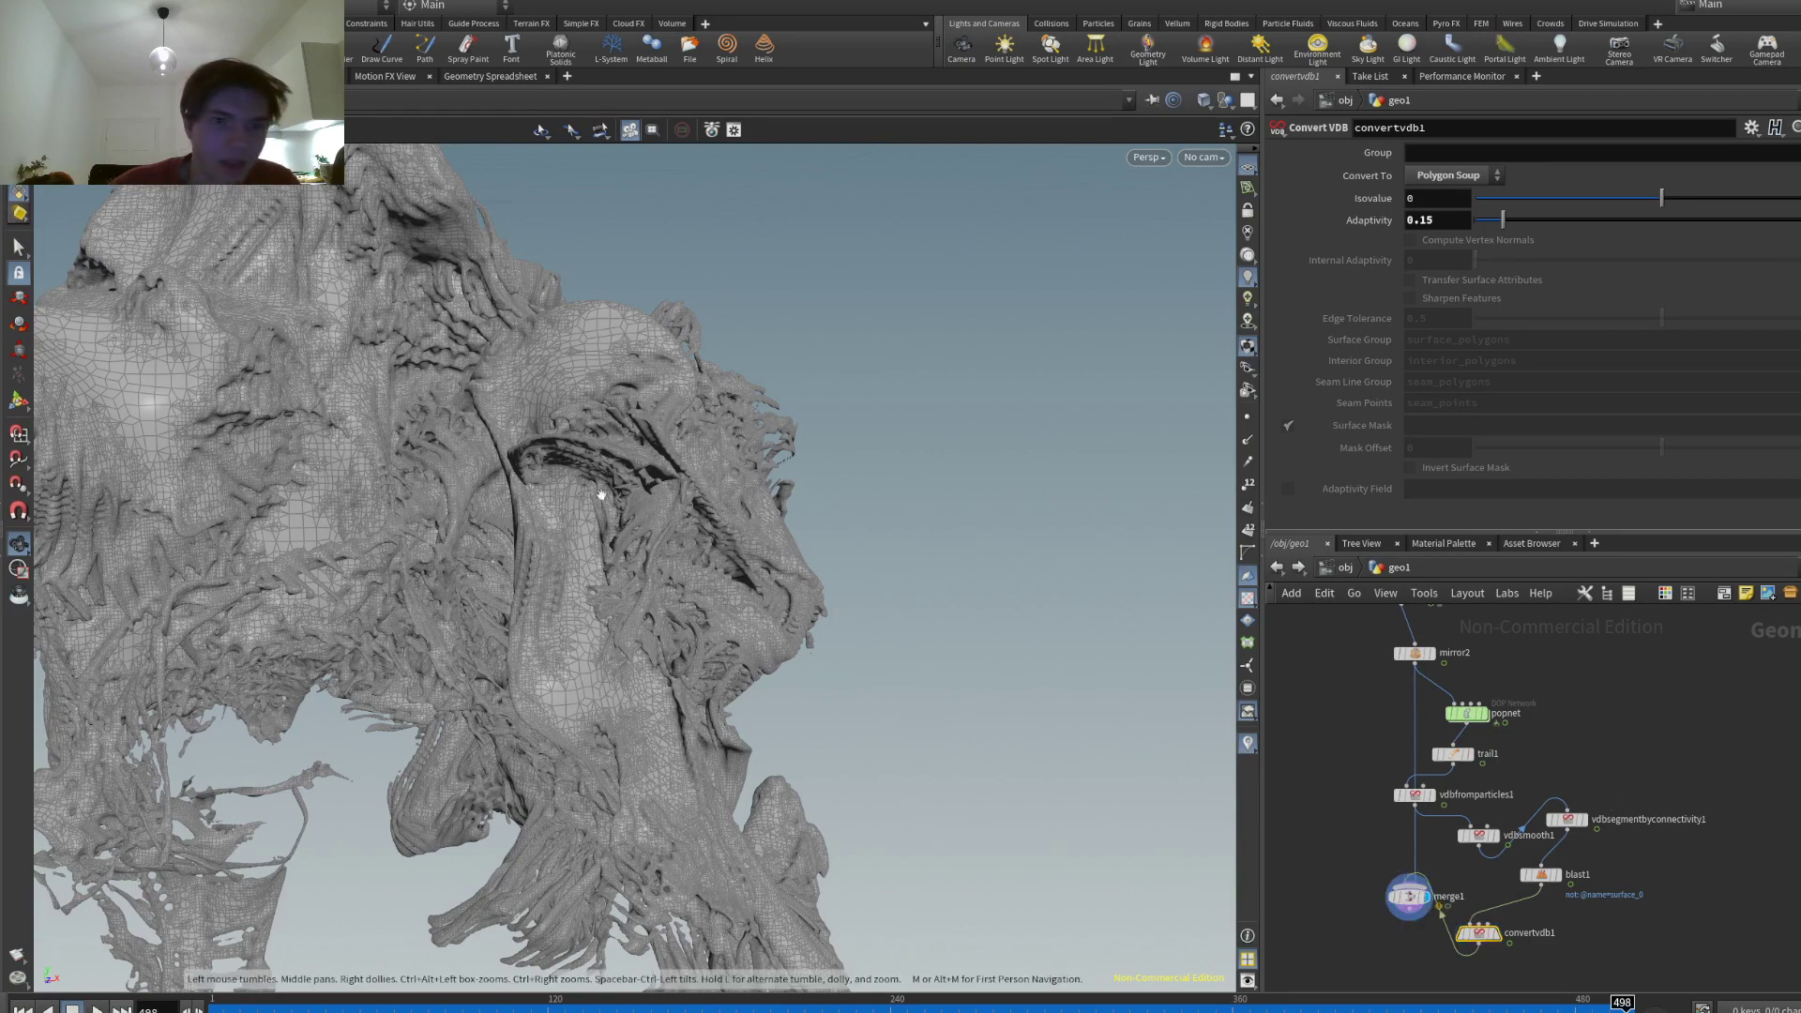
left_click_drag(763, 631, 563, 525)
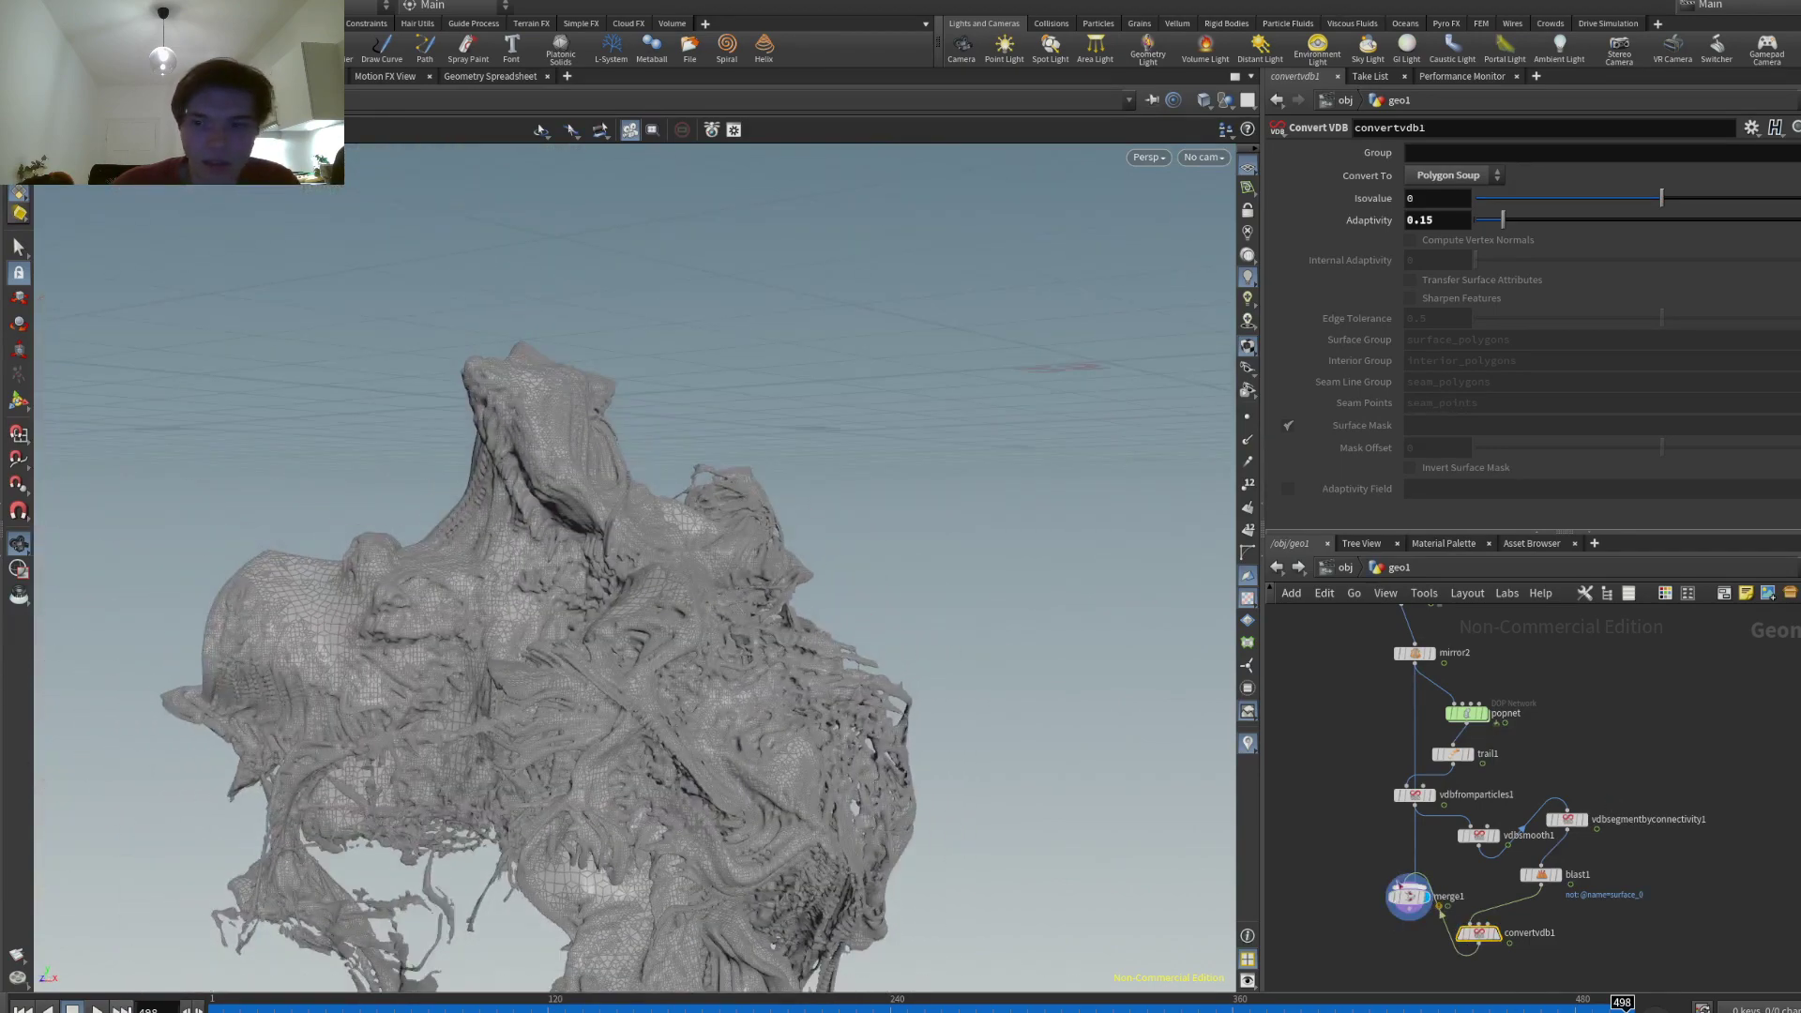
left_click(1453, 762)
left_click(1414, 850)
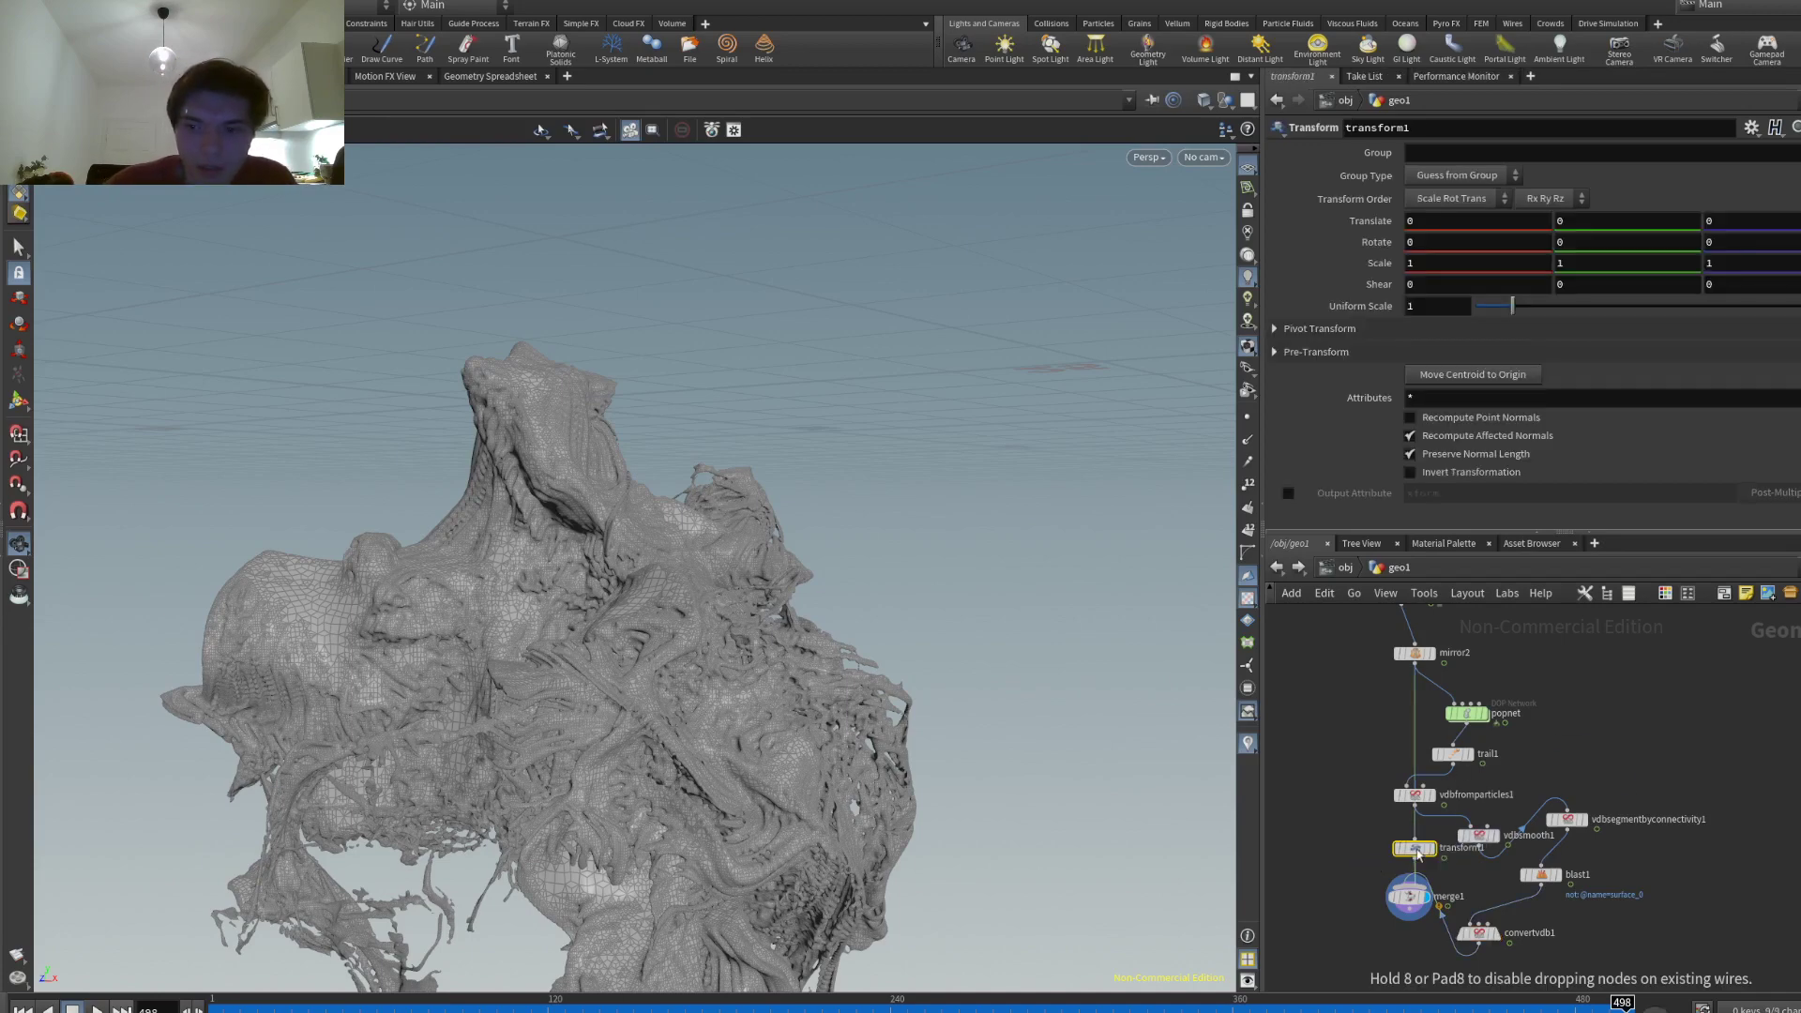
scroll(1435, 859, "up", 3)
scroll(1443, 868, "up", 3)
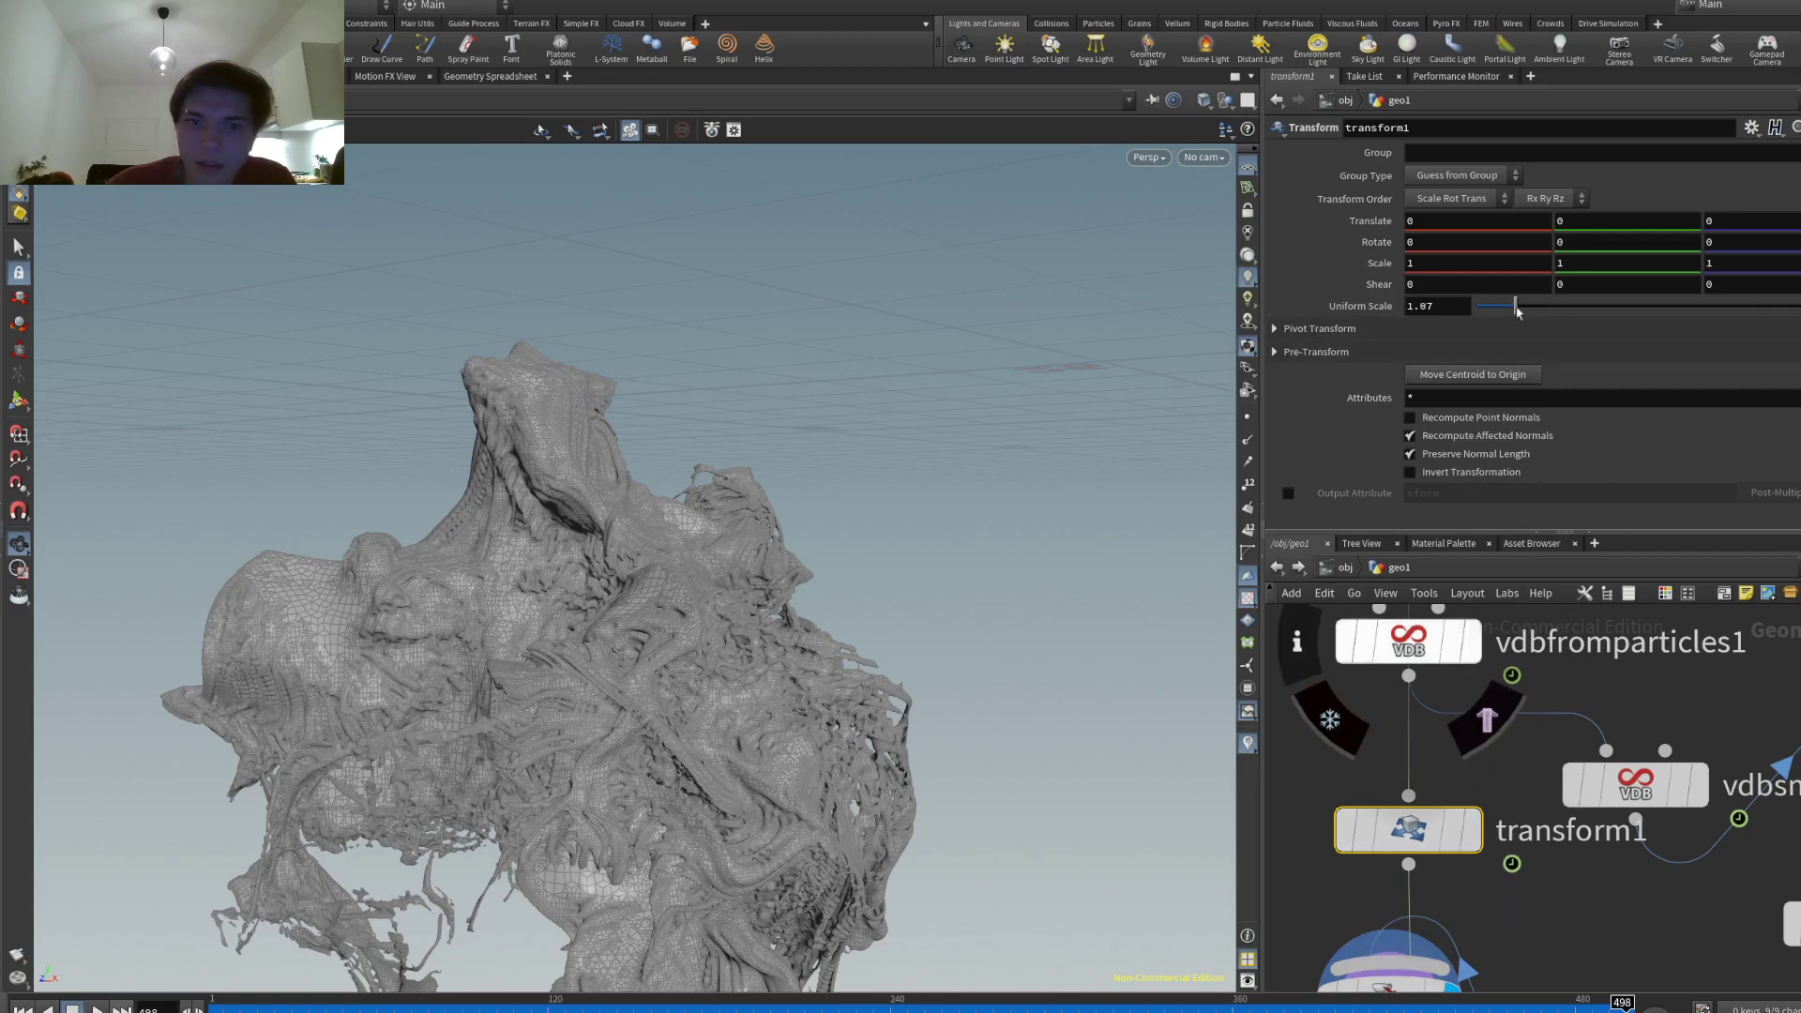
left_click_drag(1512, 306, 1592, 306)
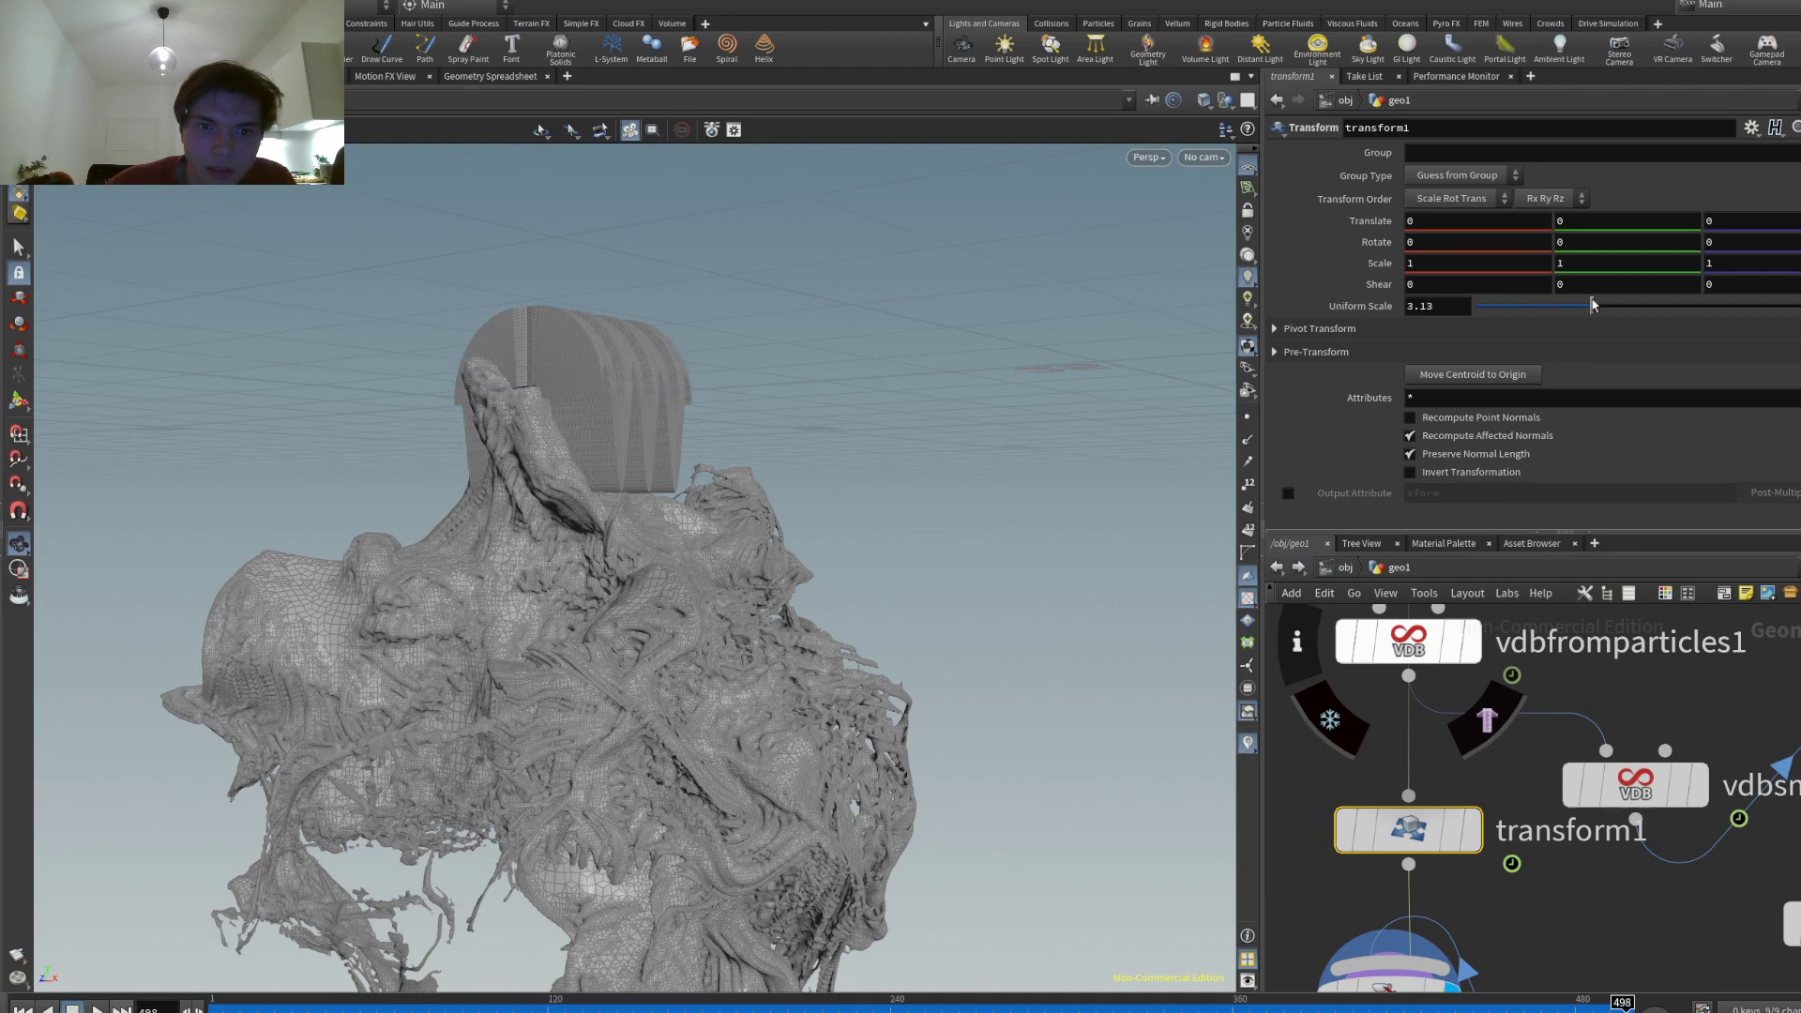
left_click_drag(563, 526, 813, 532)
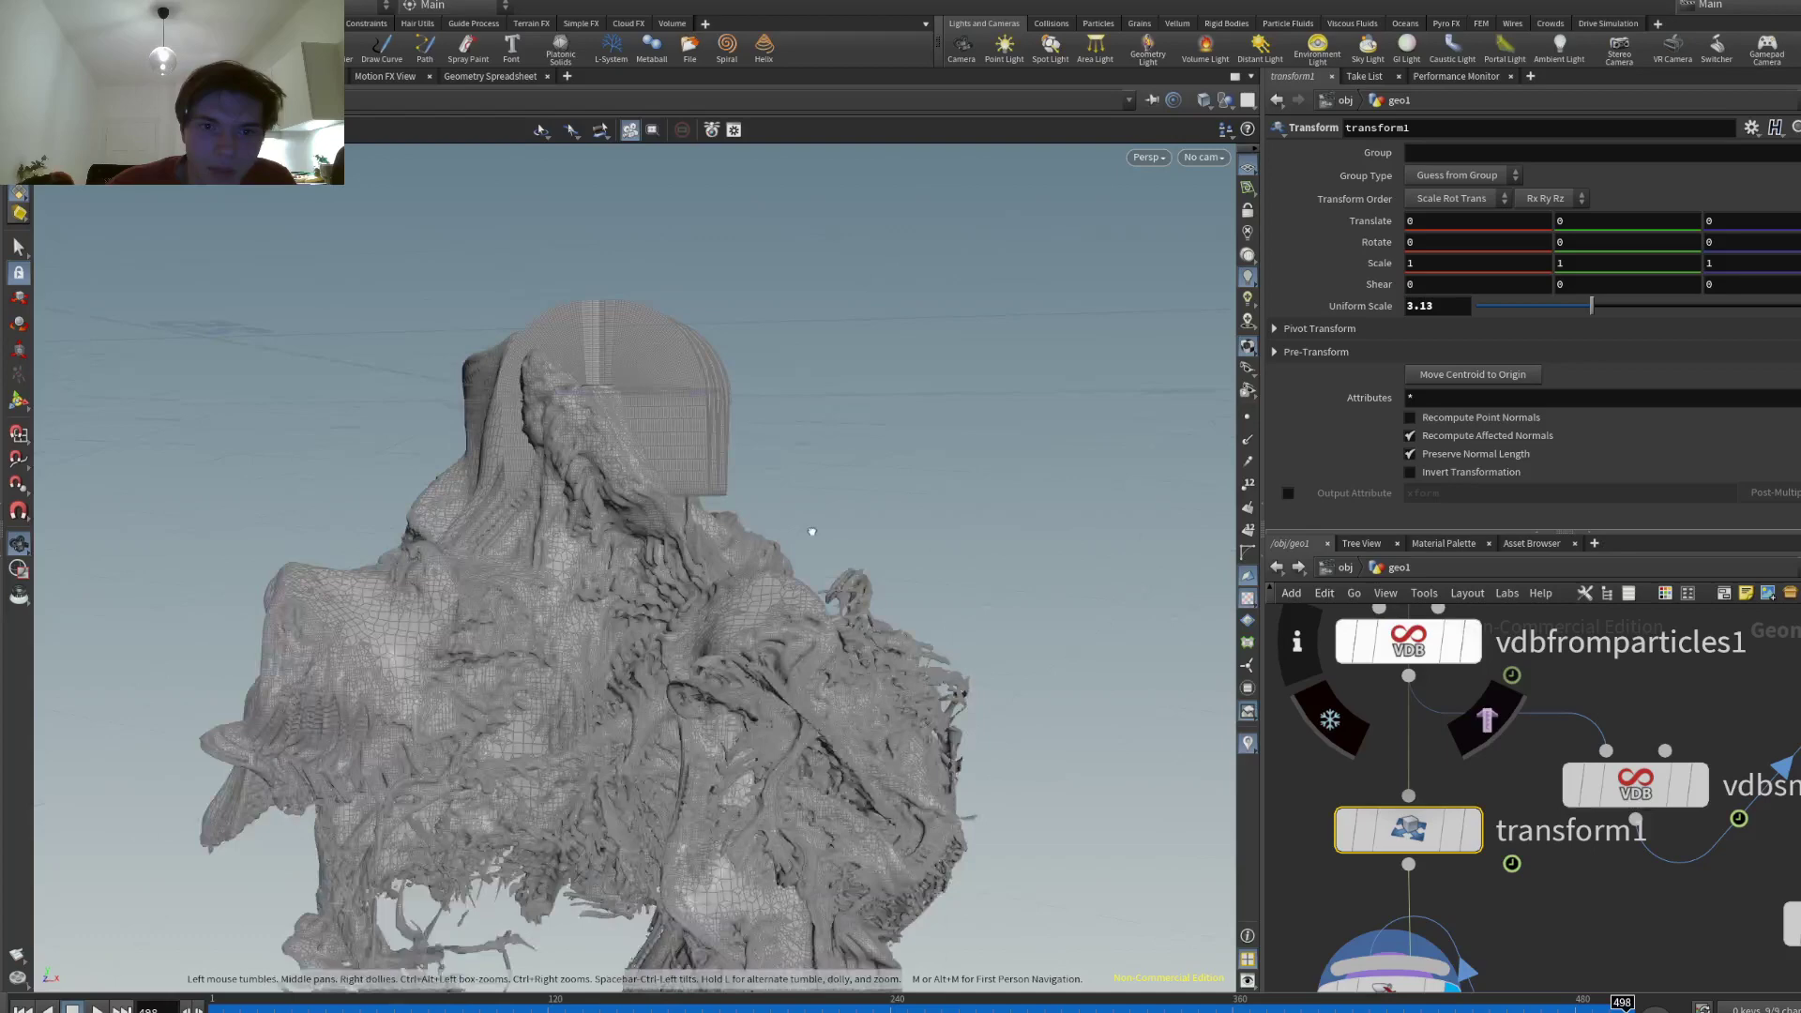